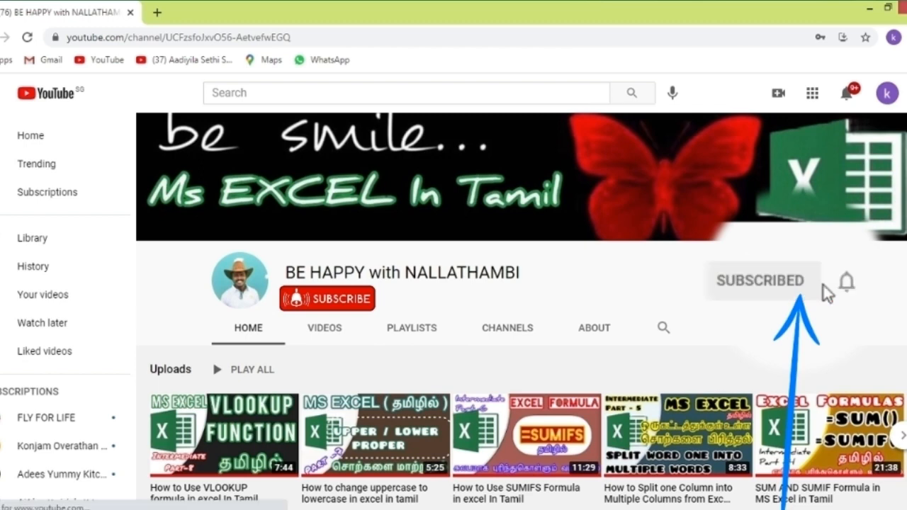
- Set the notifications of the subscribed YouTube channel to All
{"action": "left_click", "coordinate": [847, 287]}
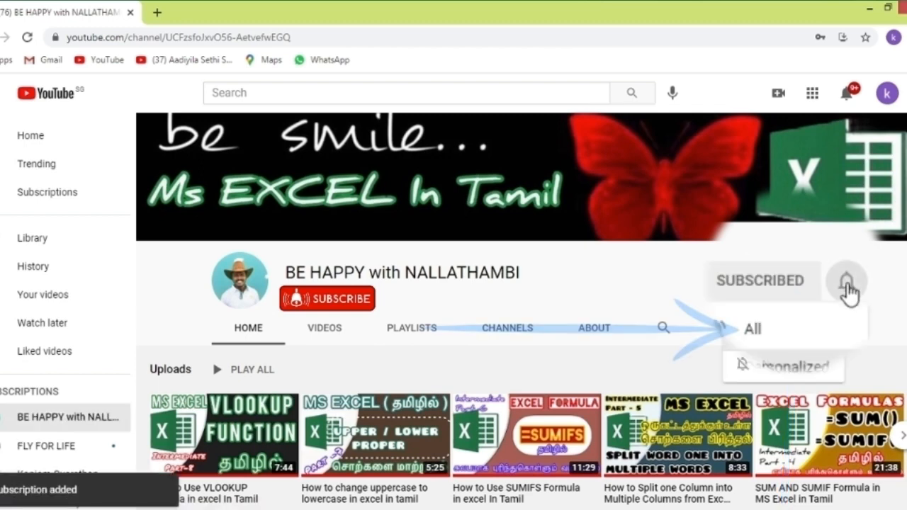
{"action": "left_click", "coordinate": [758, 334]}
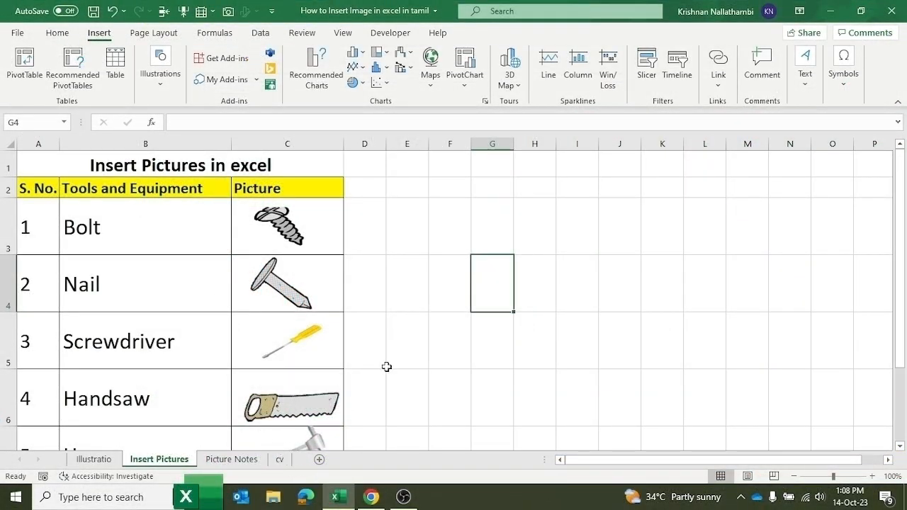
- Look through the Picture Notes sheet with its cell notes on the Bolt and Nail entries, and the cv sheet
{"action": "left_click", "coordinate": [229, 461]}
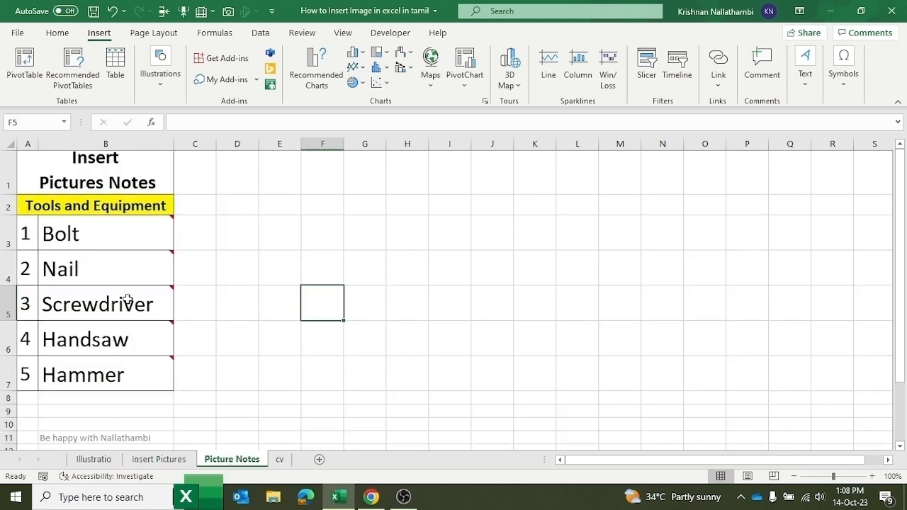
{"action": "mouse_move", "coordinate": [121, 220]}
{"action": "mouse_move", "coordinate": [138, 268]}
{"action": "left_click", "coordinate": [280, 461]}
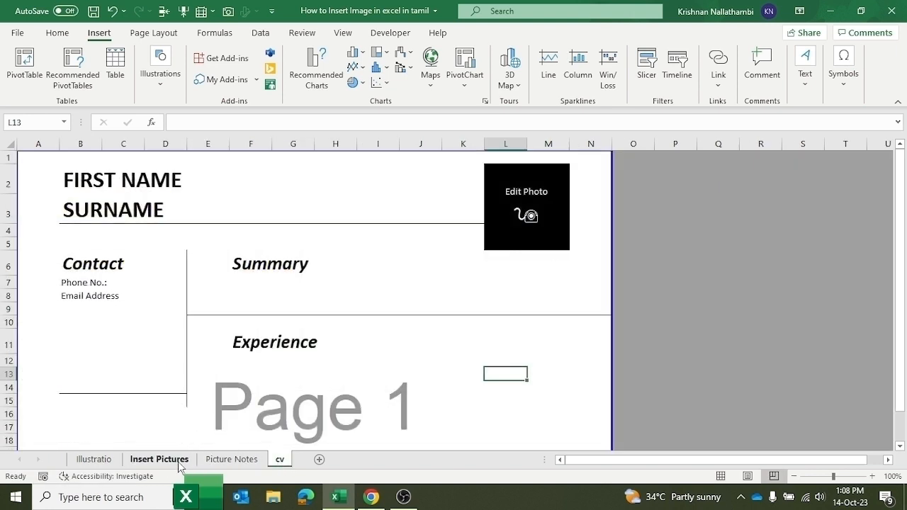
- On the Illustratio sheet, insert the Bolt picture from this device's Downloads folder at cell C3
{"action": "left_click", "coordinate": [93, 460]}
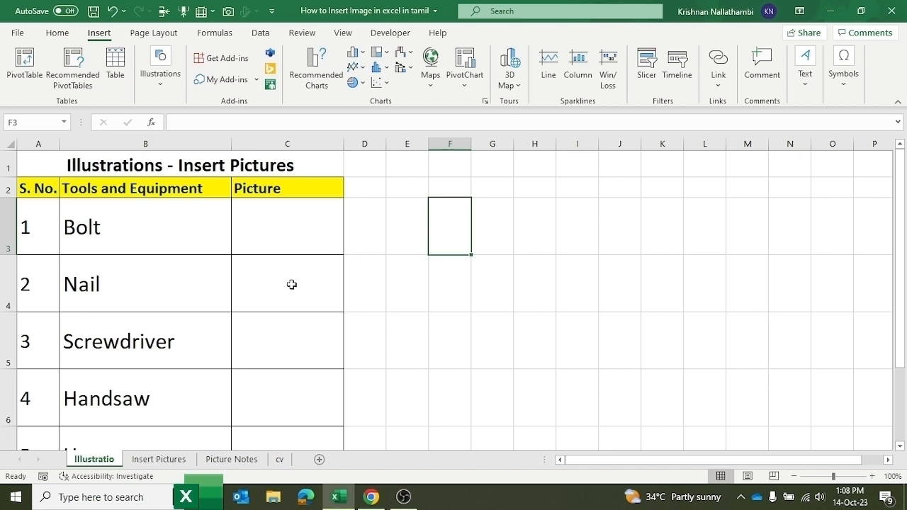
{"action": "left_click", "coordinate": [290, 241]}
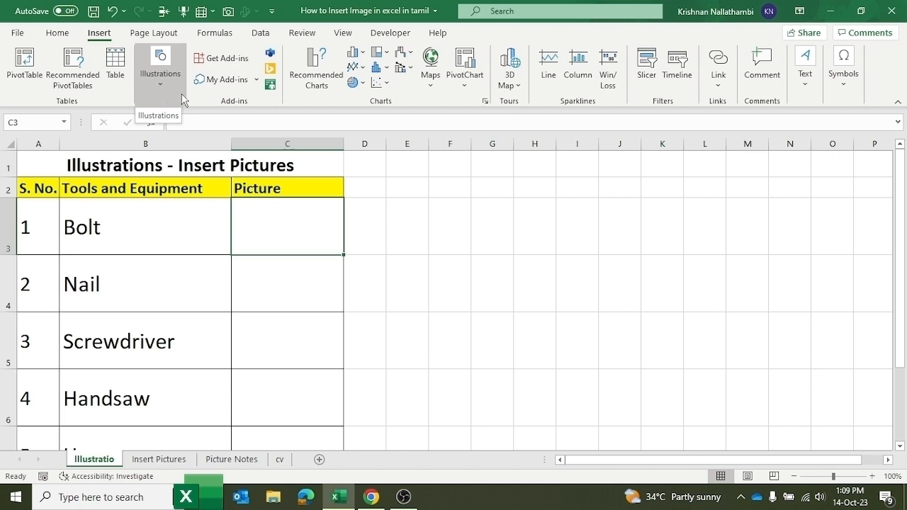
{"action": "left_click", "coordinate": [159, 82]}
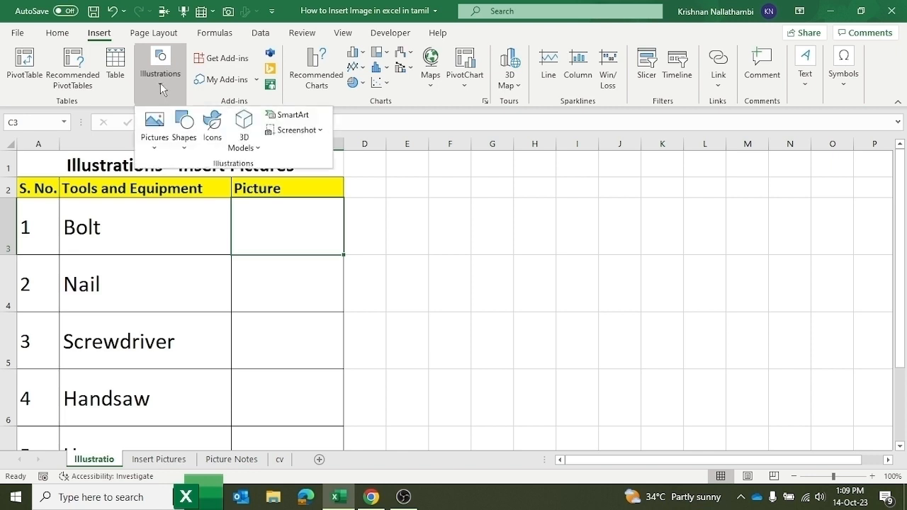
{"action": "left_click", "coordinate": [155, 152]}
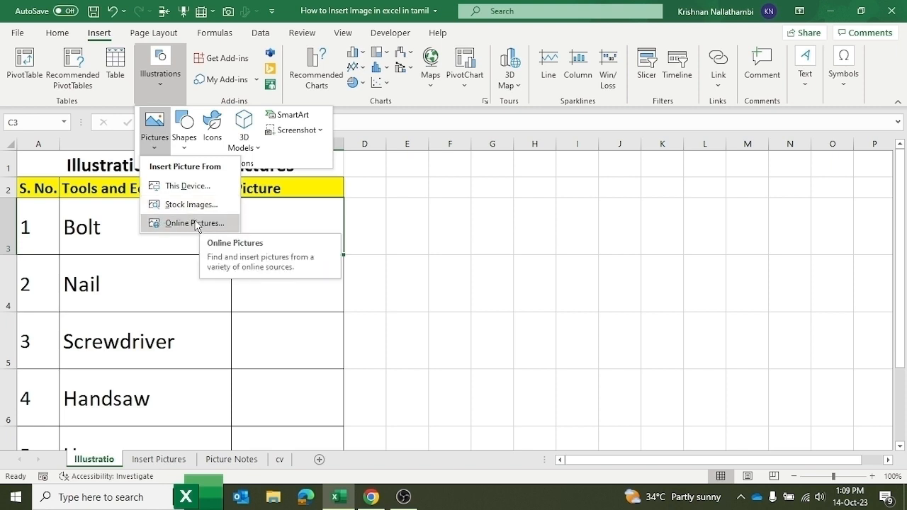
{"action": "left_click", "coordinate": [199, 186]}
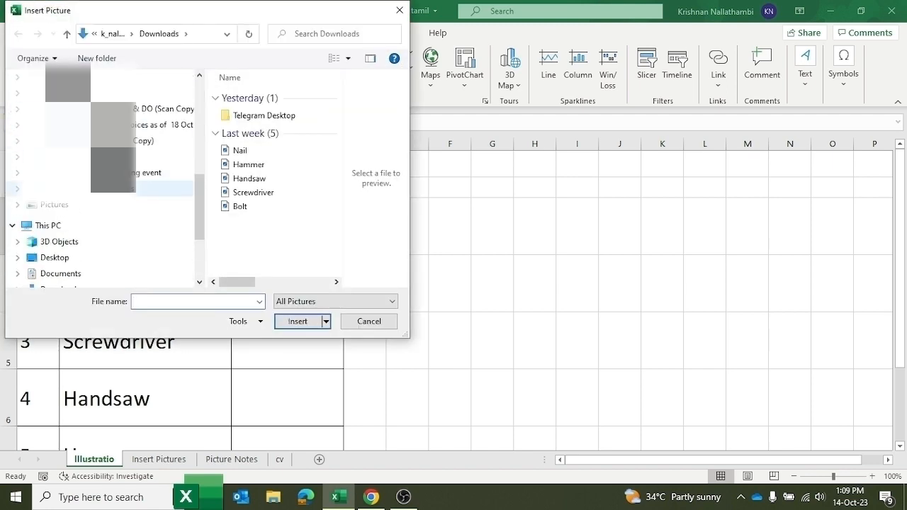
{"action": "left_click", "coordinate": [110, 242]}
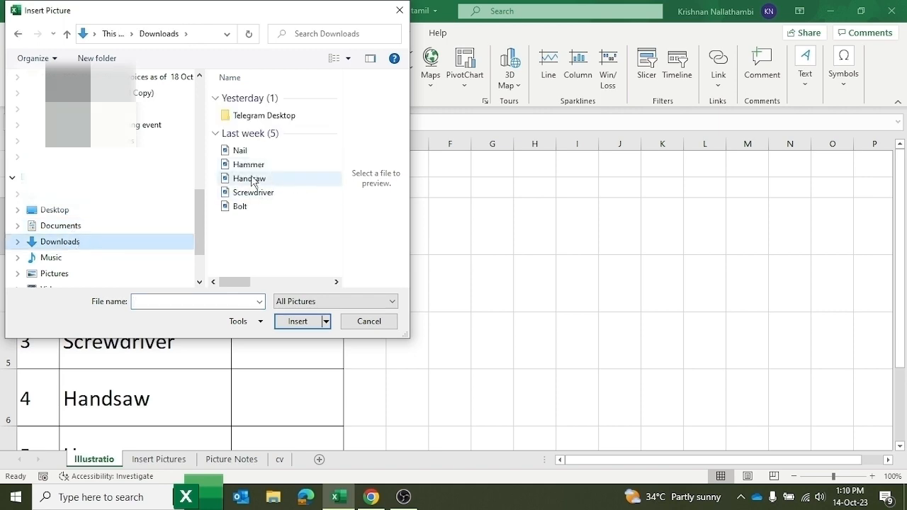
{"action": "left_click_drag", "start_coordinate": [229, 15], "coordinate": [396, 40]}
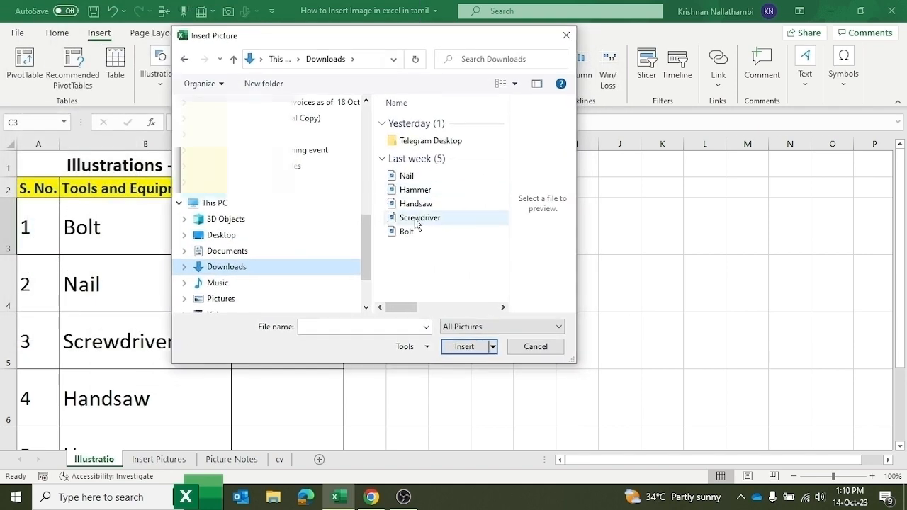
{"action": "left_click", "coordinate": [413, 232]}
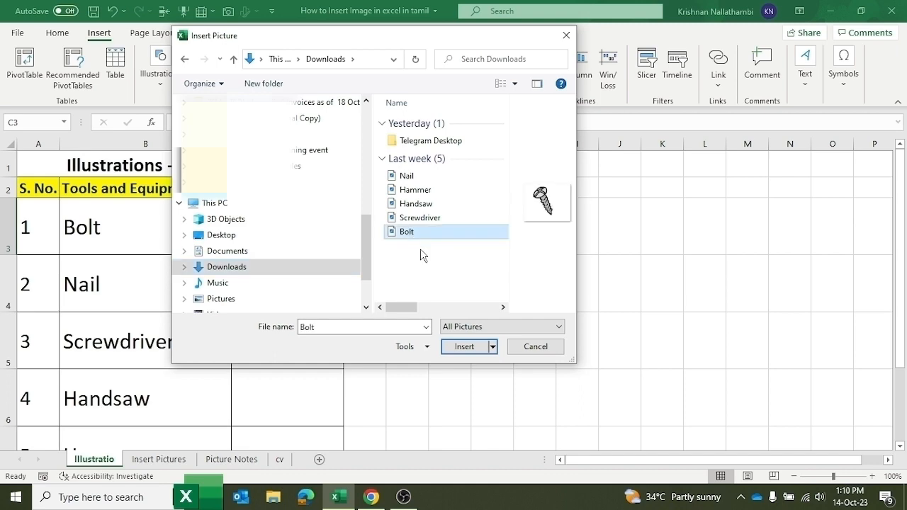
{"action": "left_click", "coordinate": [481, 345]}
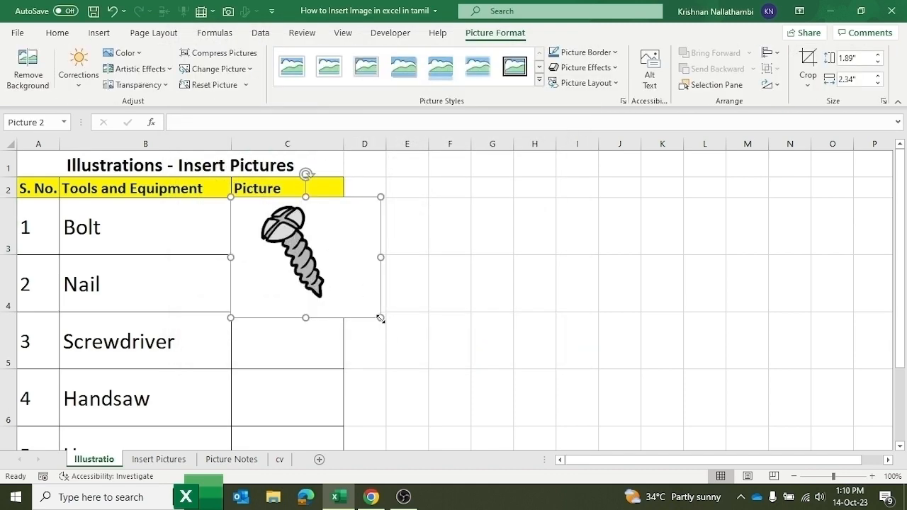
- Shrink the bolt picture to about 1.31" high by 2.03" wide and rotate it clockwise by roughly a quarter turn
{"action": "left_click_drag", "start_coordinate": [381, 318], "coordinate": [361, 238]}
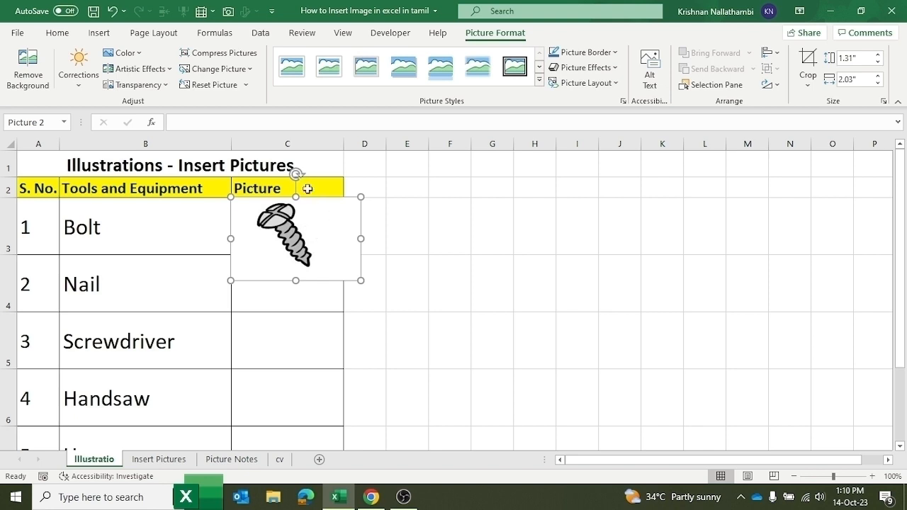
{"action": "left_click_drag", "start_coordinate": [296, 174], "coordinate": [312, 224]}
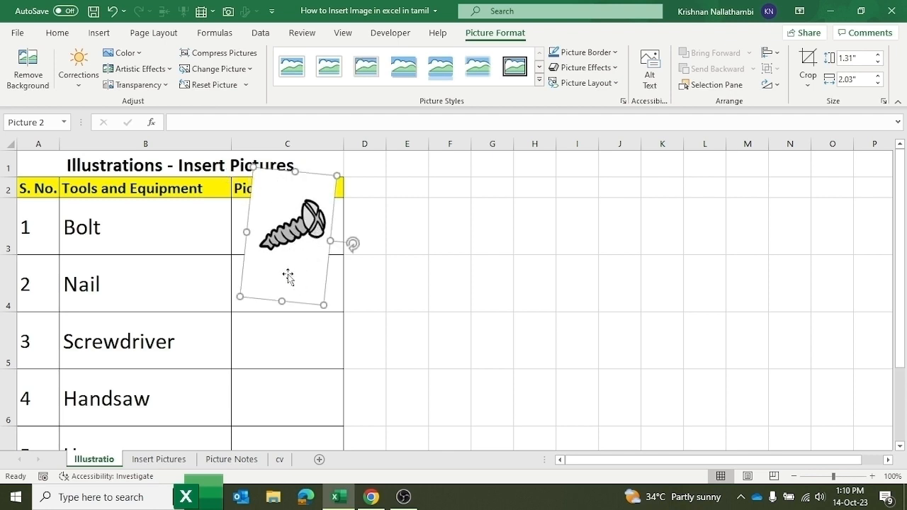
- Remove the white background from the bolt picture and deselect it
{"action": "left_click", "coordinate": [29, 85]}
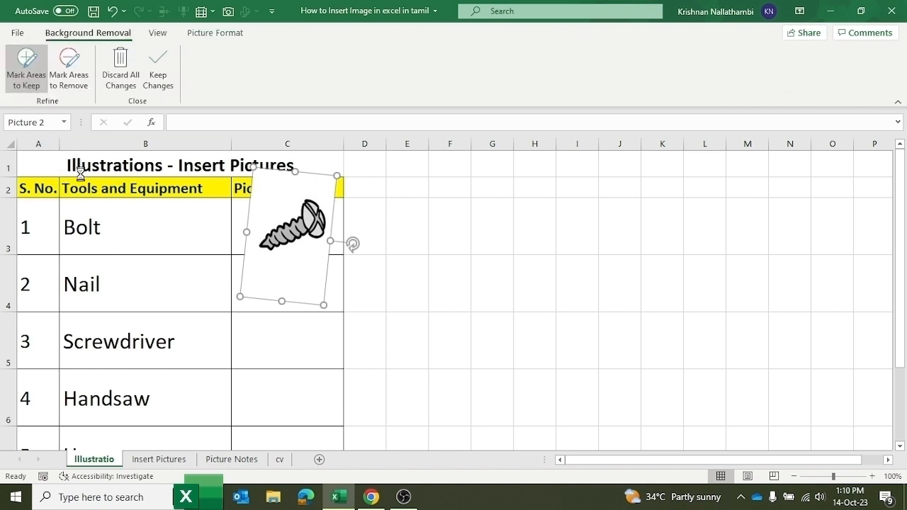
{"action": "left_click", "coordinate": [458, 249]}
{"action": "left_click", "coordinate": [311, 234]}
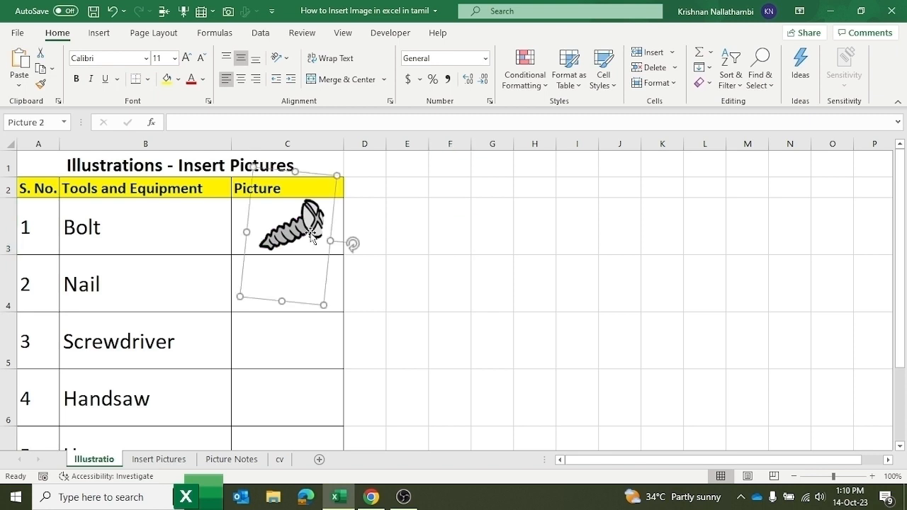
{"action": "left_click", "coordinate": [423, 327]}
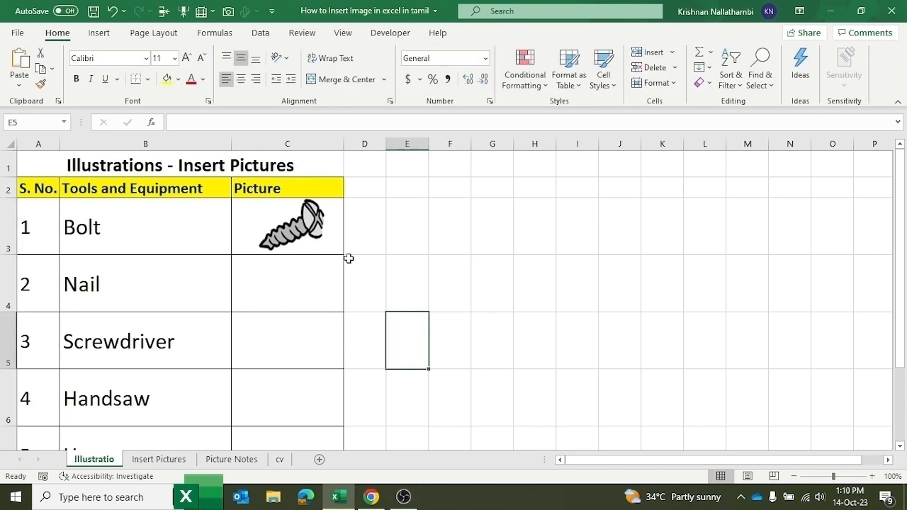
- Browse the Icons, Cutout People, Stickers and Illustrations categories of the stock images, and close the library without inserting anything
{"action": "left_click", "coordinate": [292, 220]}
{"action": "left_click", "coordinate": [98, 34]}
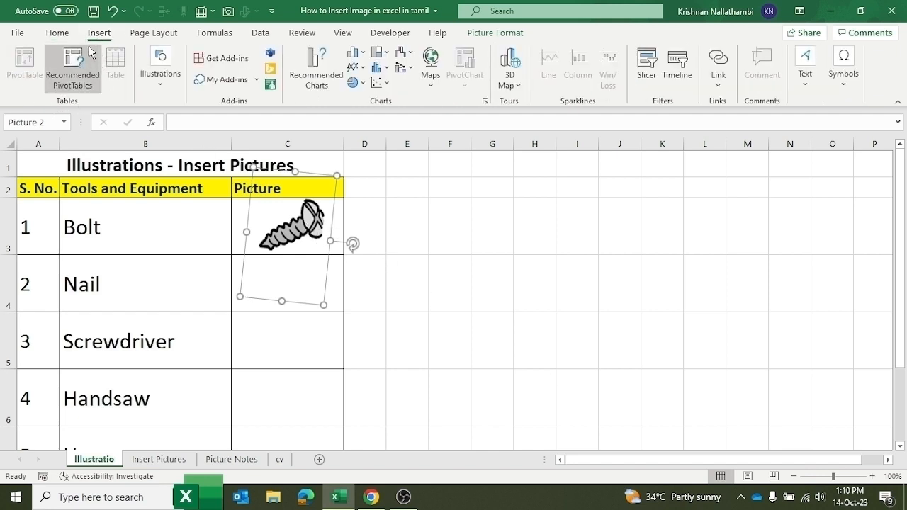
{"action": "left_click", "coordinate": [406, 238]}
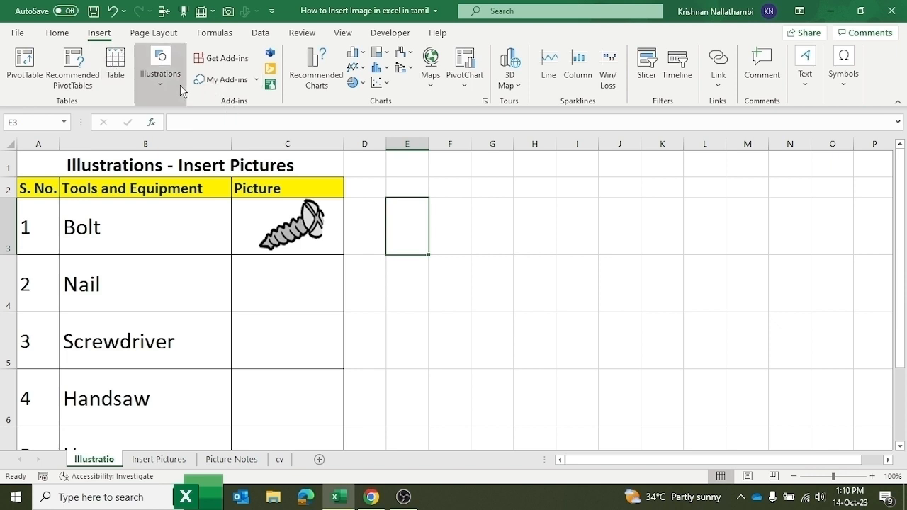
{"action": "left_click", "coordinate": [159, 88]}
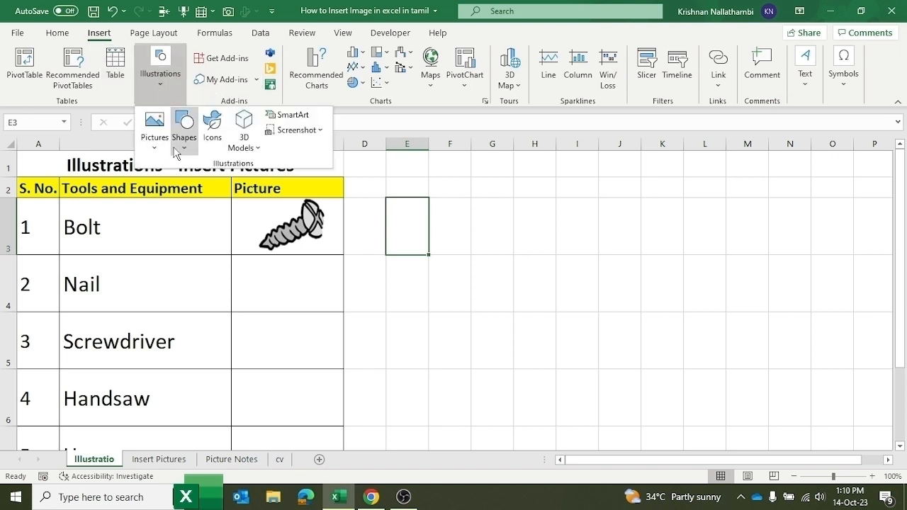
{"action": "left_click", "coordinate": [151, 151]}
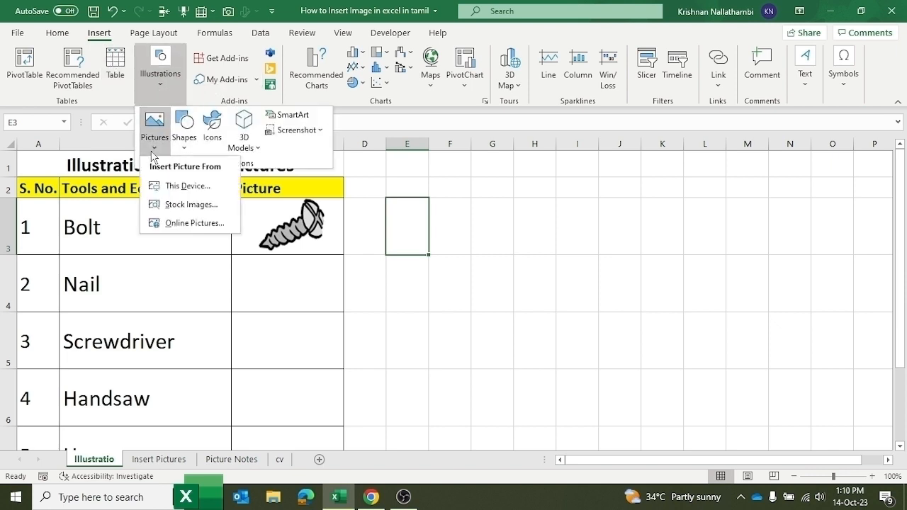
{"action": "left_click", "coordinate": [192, 211]}
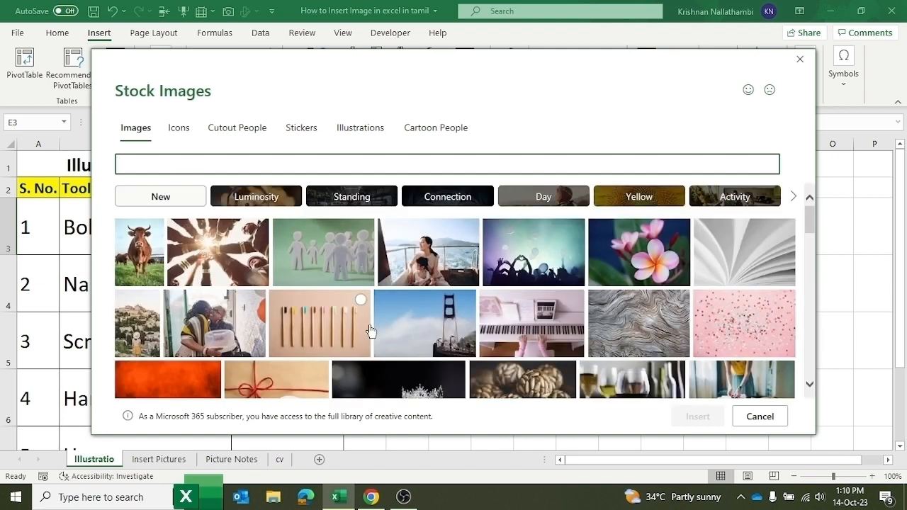
{"action": "left_click", "coordinate": [184, 136]}
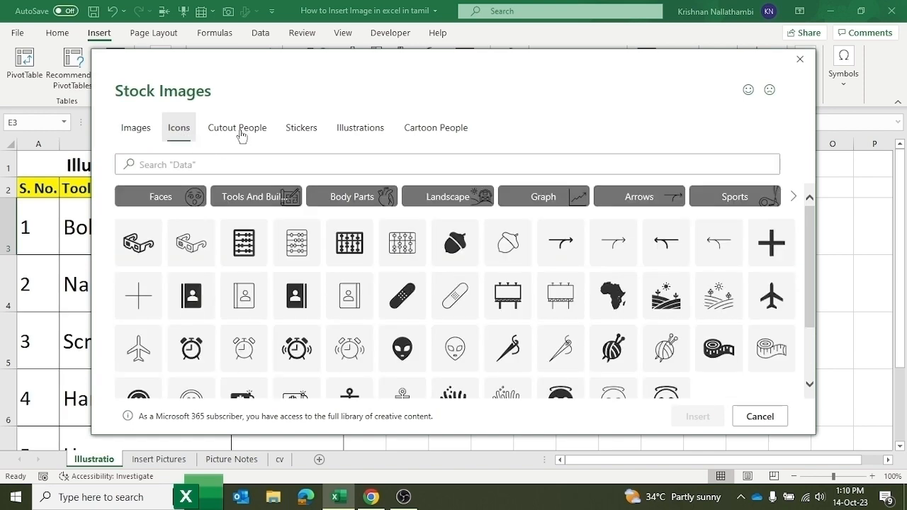
{"action": "left_click", "coordinate": [240, 134]}
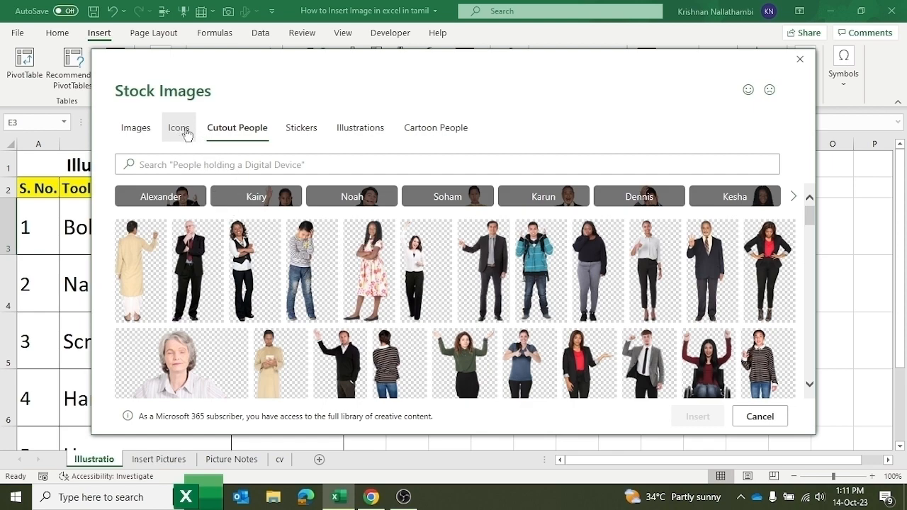
{"action": "left_click", "coordinate": [181, 129]}
{"action": "scroll", "coordinate": [374, 327], "scroll_direction": "down", "scroll_amount": 10}
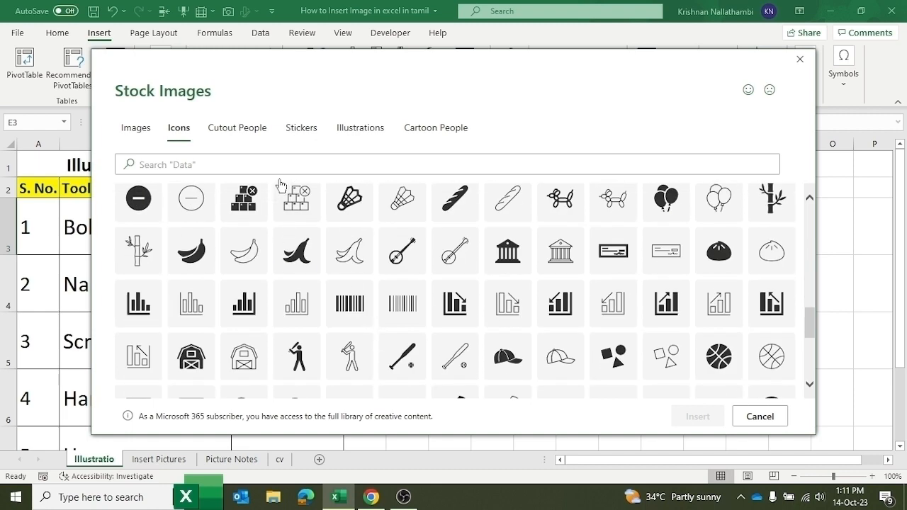
{"action": "left_click", "coordinate": [303, 136]}
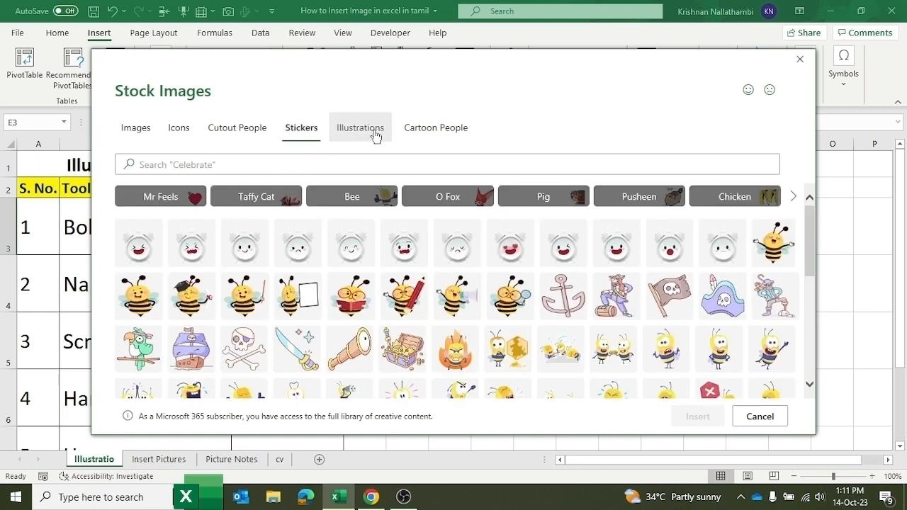
{"action": "left_click", "coordinate": [390, 141]}
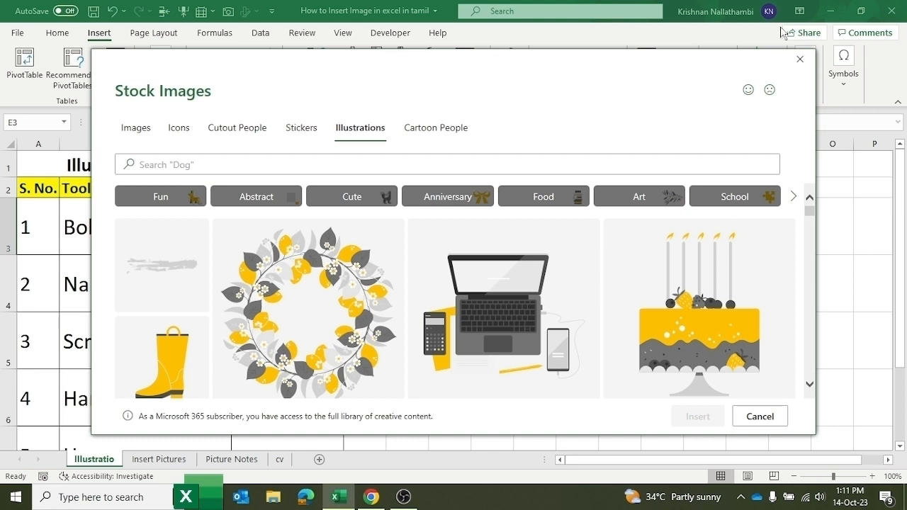
{"action": "left_click", "coordinate": [800, 59]}
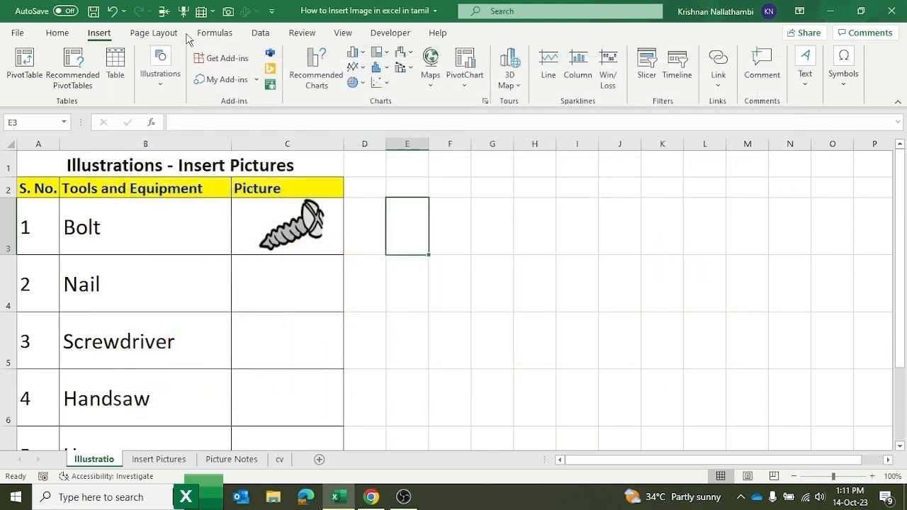
- Open the online picture source for inserting a picture at cell E3 and browse its image categories
{"action": "left_click", "coordinate": [161, 84]}
{"action": "left_click", "coordinate": [154, 142]}
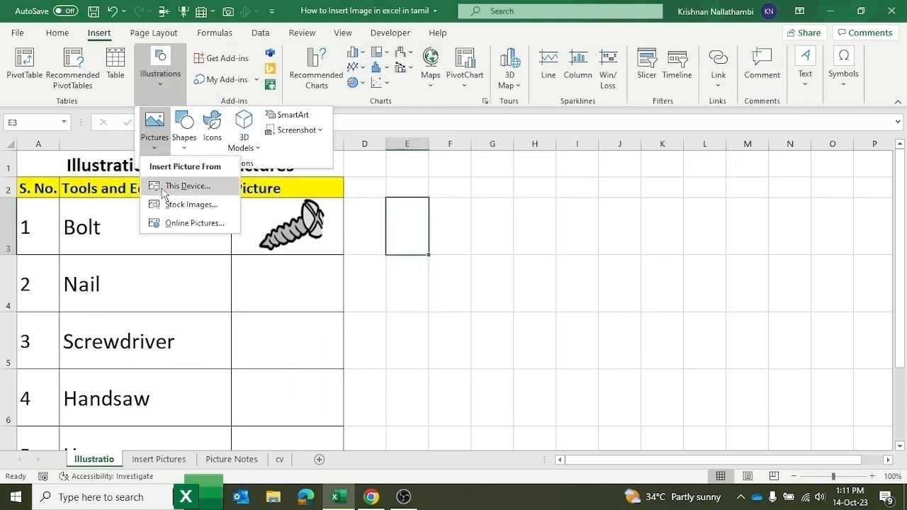
{"action": "left_click", "coordinate": [173, 224]}
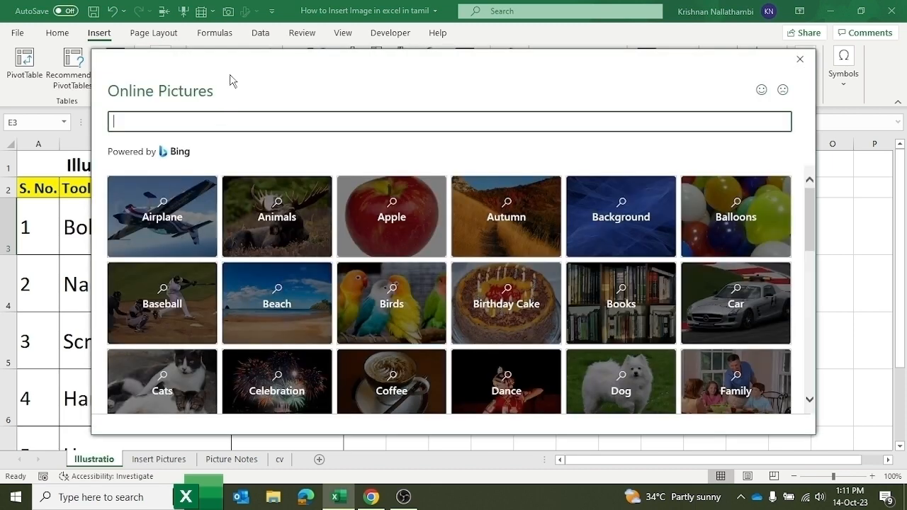
{"action": "left_click", "coordinate": [235, 75]}
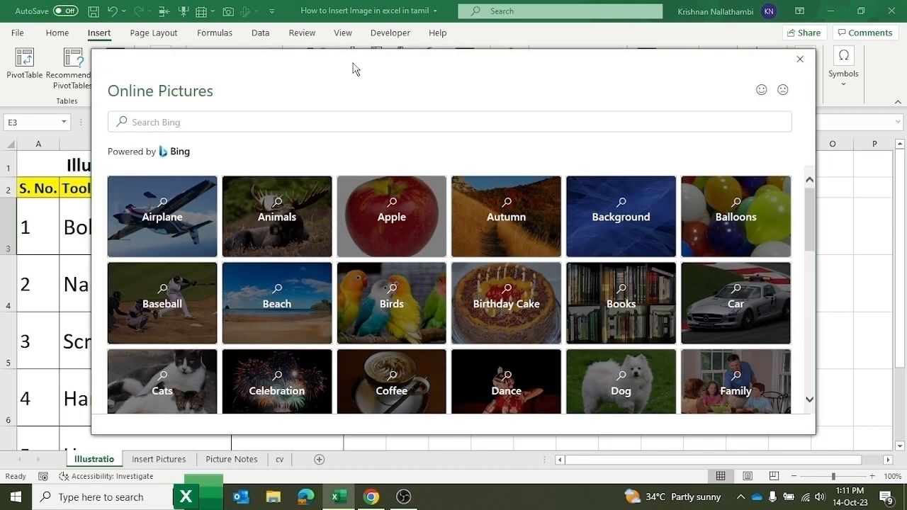
{"action": "left_click_drag", "start_coordinate": [316, 70], "coordinate": [308, 88]}
{"action": "scroll", "coordinate": [385, 315], "scroll_direction": "down", "scroll_amount": 3}
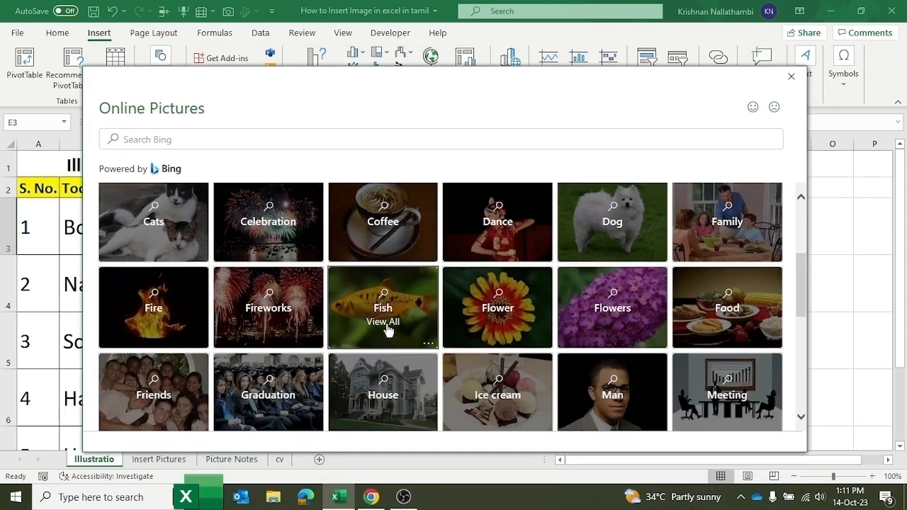
{"action": "scroll", "coordinate": [212, 227], "scroll_direction": "up", "scroll_amount": 3}
- Search the online pictures for "Hardware Materials Tools" and insert the picture of the hammer, wrench and screw on a white background
{"action": "left_click", "coordinate": [170, 141]}
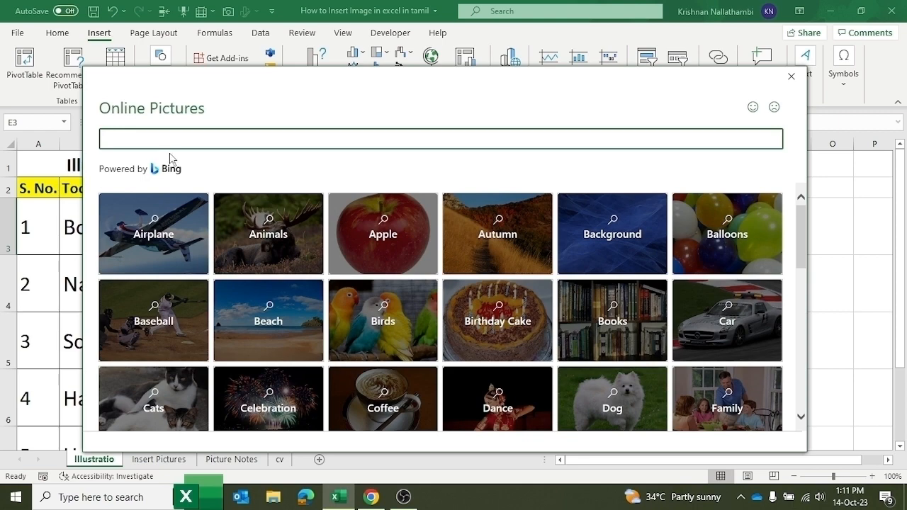
{"action": "type", "text": "Hardware Materials Tools"}
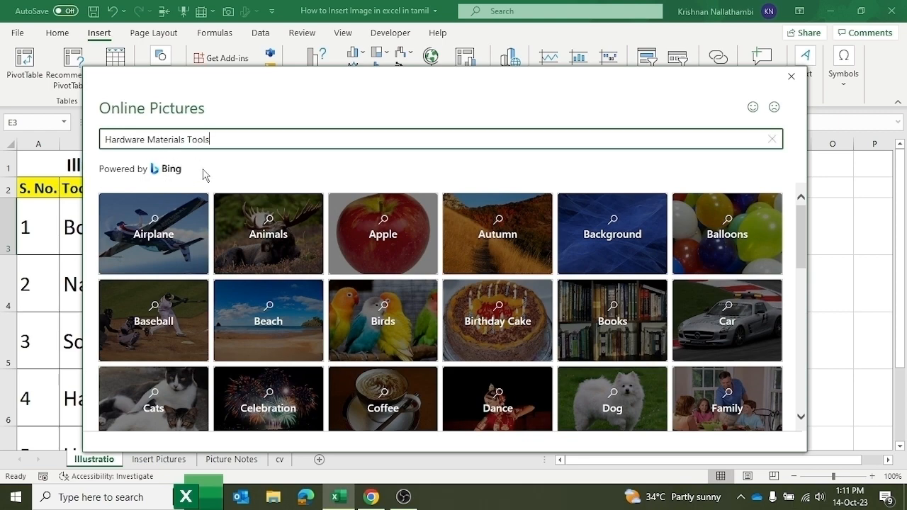
{"action": "key", "text": "Return"}
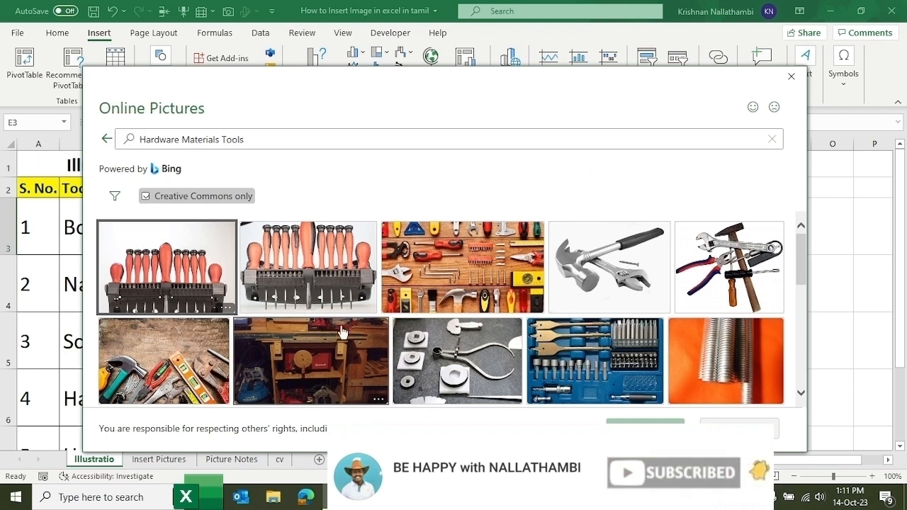
{"action": "left_click", "coordinate": [616, 283]}
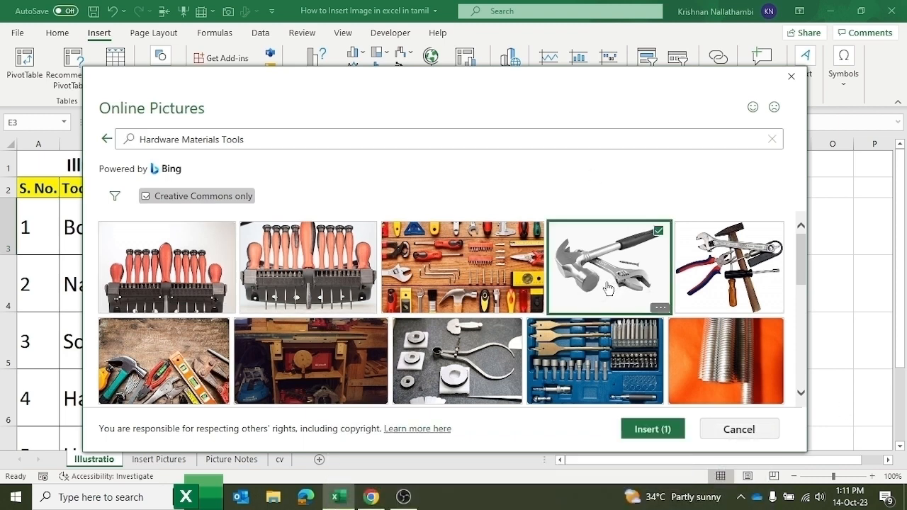
{"action": "left_click", "coordinate": [650, 430]}
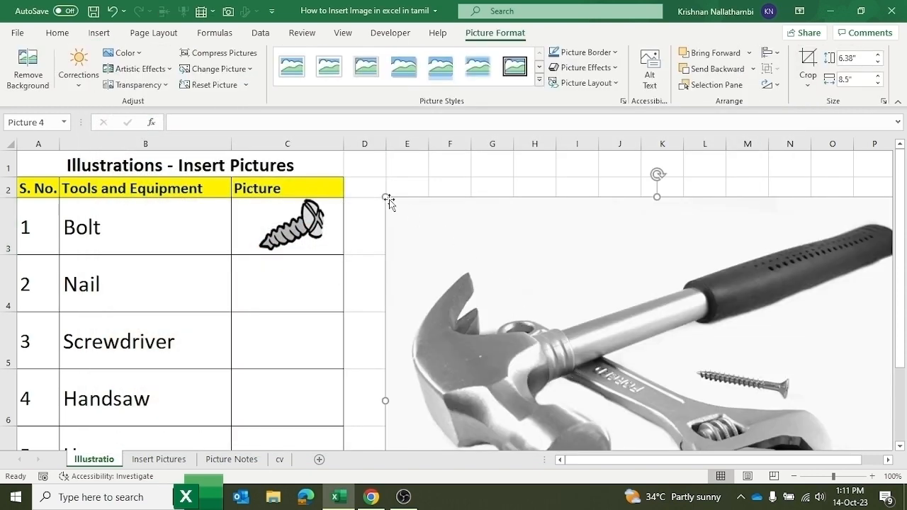
- Shrink the hammer and wrench picture to slightly under 2.89" high by 3.85" wide and place it beside the table, from about column E
{"action": "left_click_drag", "start_coordinate": [385, 197], "coordinate": [571, 378]}
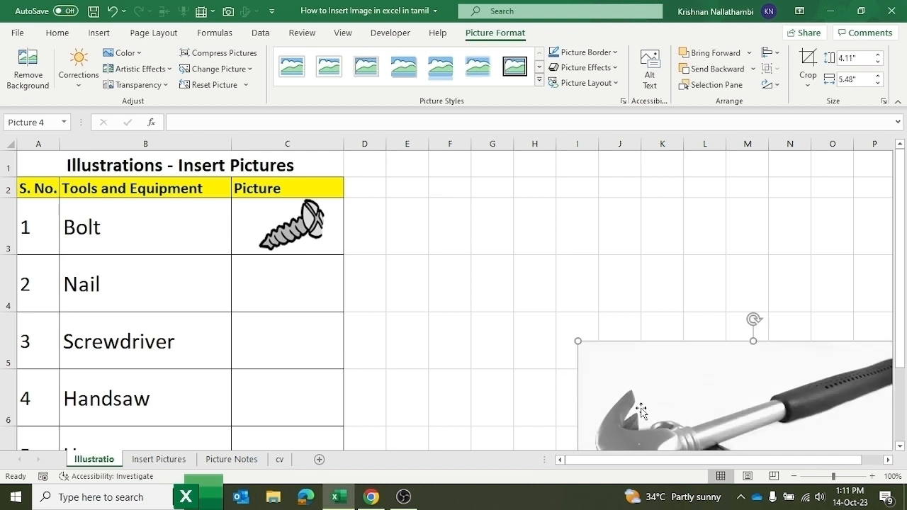
{"action": "left_click_drag", "start_coordinate": [640, 415], "coordinate": [435, 269]}
{"action": "left_click_drag", "start_coordinate": [373, 197], "coordinate": [476, 264]}
{"action": "left_click_drag", "start_coordinate": [531, 324], "coordinate": [456, 188]}
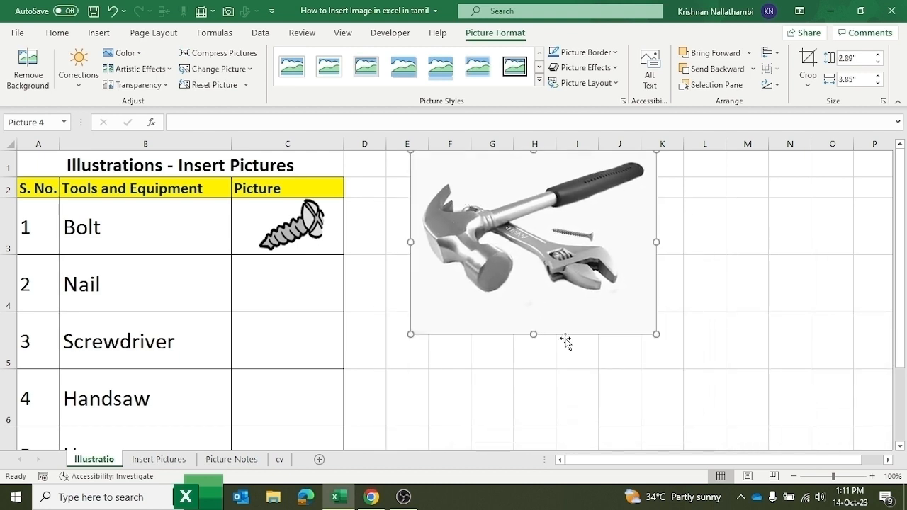
{"action": "left_click_drag", "start_coordinate": [658, 334], "coordinate": [645, 319]}
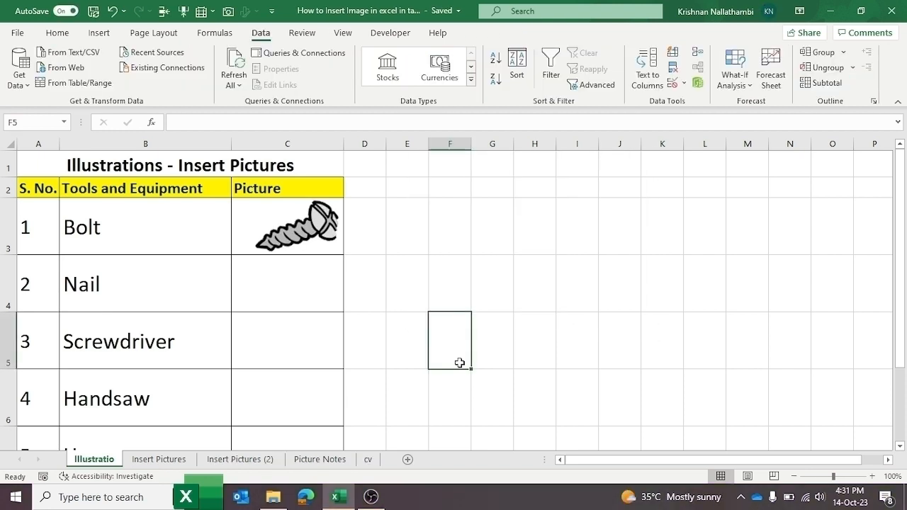
- Refine the bolt picture's background removal by marking the edge of the bolt head as areas to keep, and apply it
{"action": "left_click", "coordinate": [521, 197]}
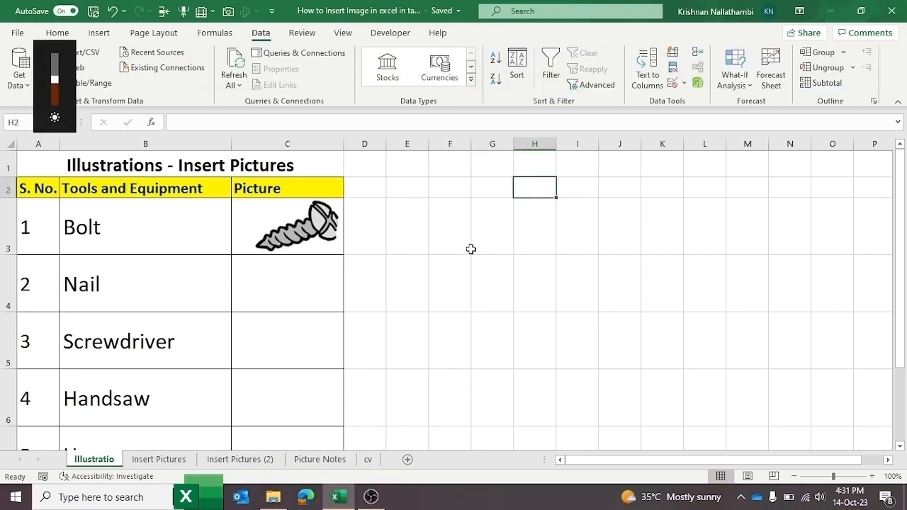
{"action": "left_click", "coordinate": [272, 233]}
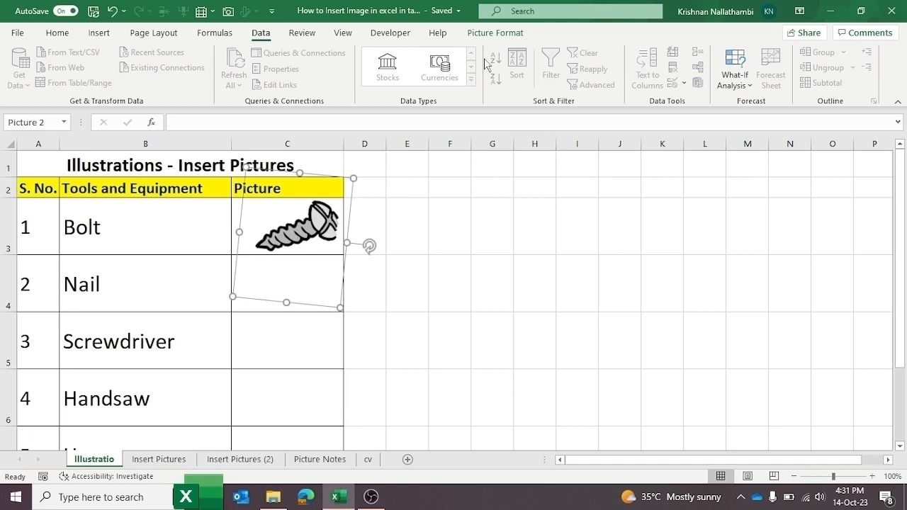
{"action": "left_click", "coordinate": [494, 36]}
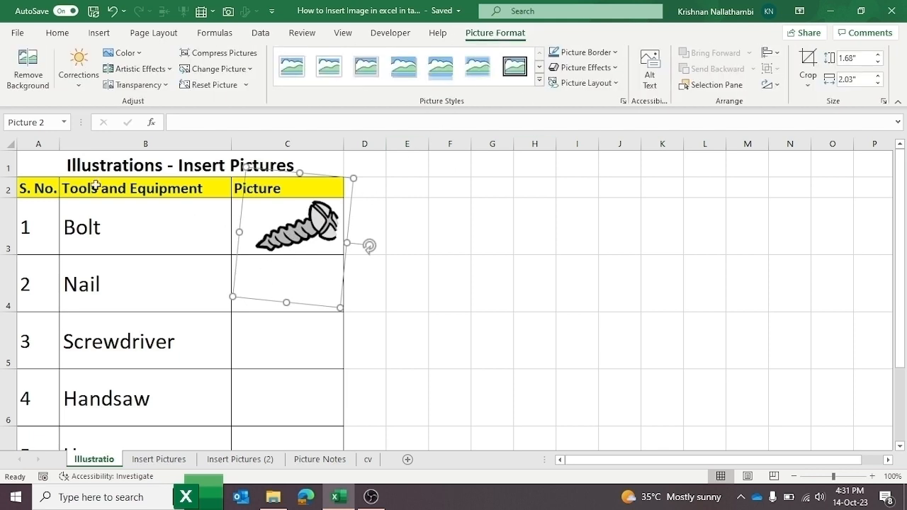
{"action": "left_click", "coordinate": [31, 85]}
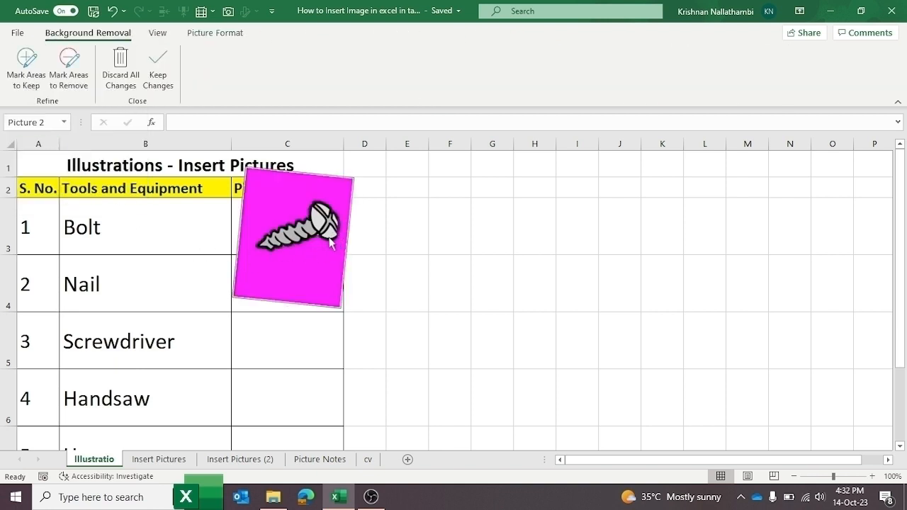
{"action": "left_click", "coordinate": [26, 68]}
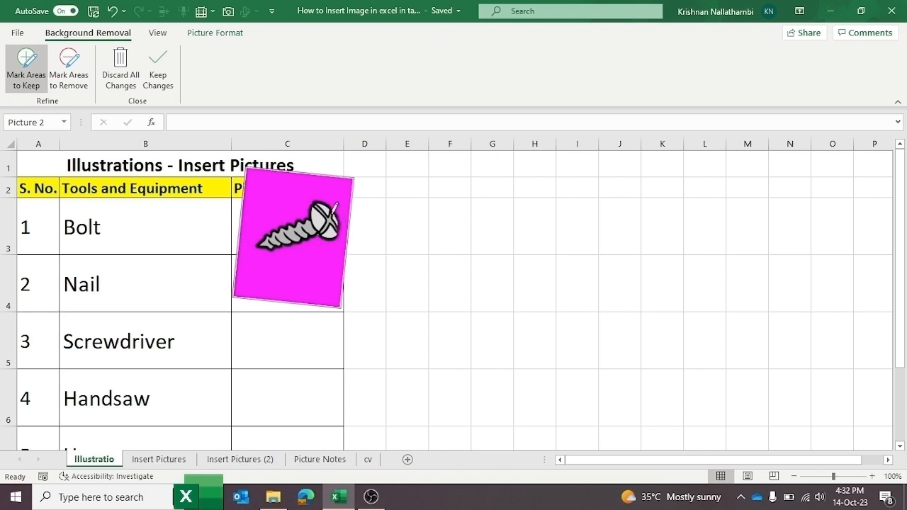
{"action": "mouse_move", "coordinate": [334, 208]}
{"action": "left_mouse_down"}
{"action": "mouse_move", "coordinate": [326, 236]}
{"action": "mouse_move", "coordinate": [339, 227]}
{"action": "left_mouse_up"}
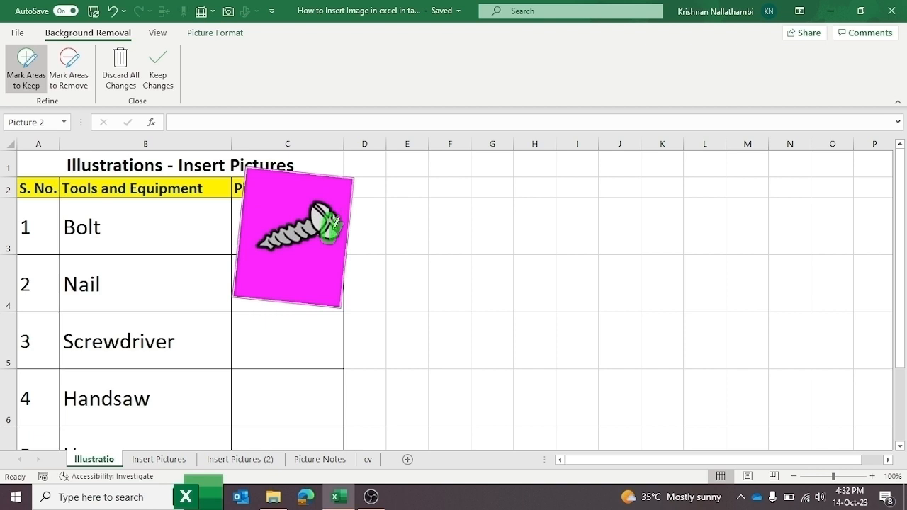
{"action": "mouse_move", "coordinate": [340, 224]}
{"action": "left_mouse_down"}
{"action": "mouse_move", "coordinate": [337, 240]}
{"action": "mouse_move", "coordinate": [359, 237]}
{"action": "left_mouse_up"}
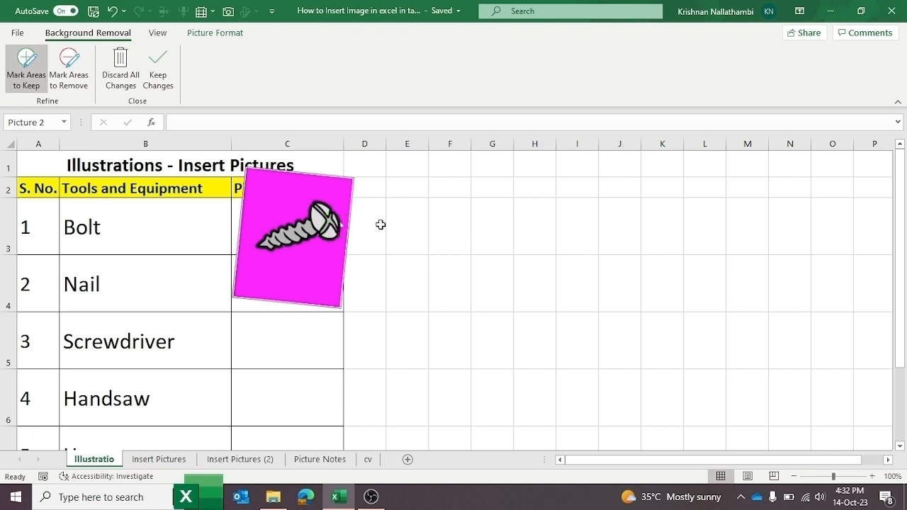
{"action": "left_click", "coordinate": [381, 223]}
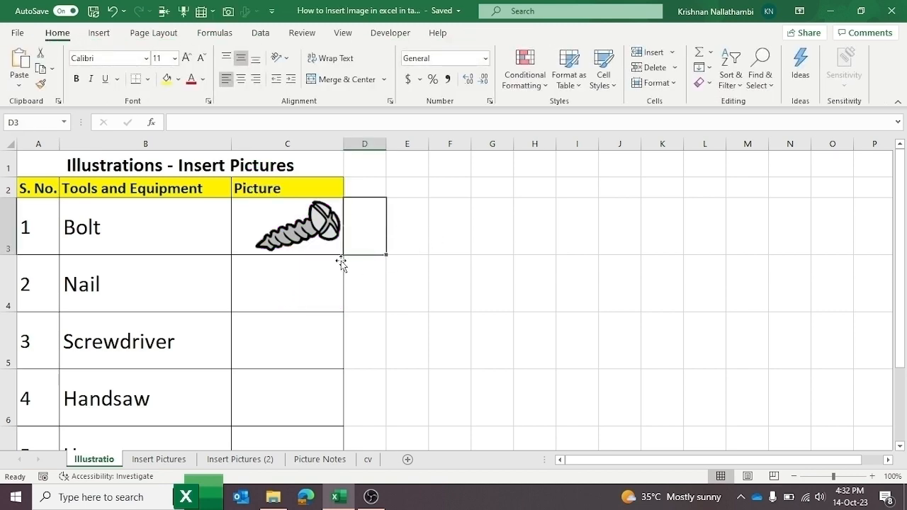
- Reopen background removal on the bolt picture, review its refine and close options, and leave it without marking any areas
{"action": "left_click", "coordinate": [307, 235]}
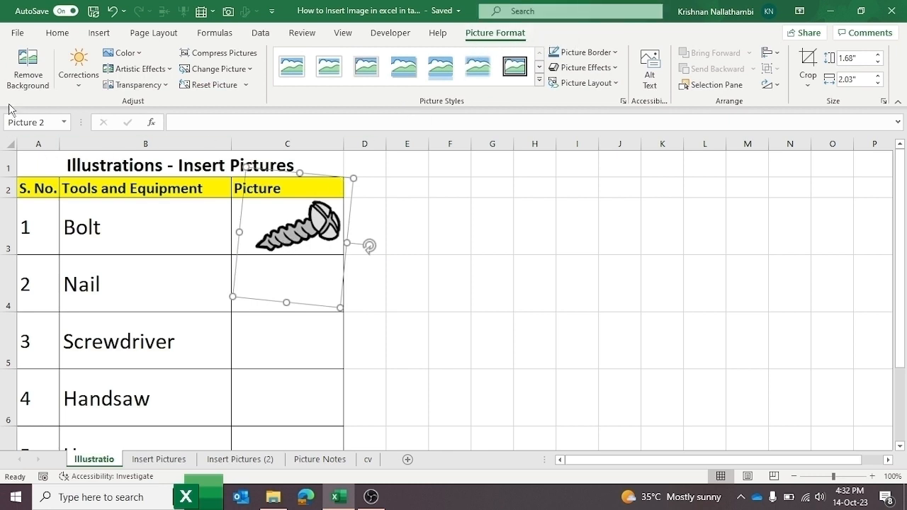
{"action": "left_click", "coordinate": [28, 70]}
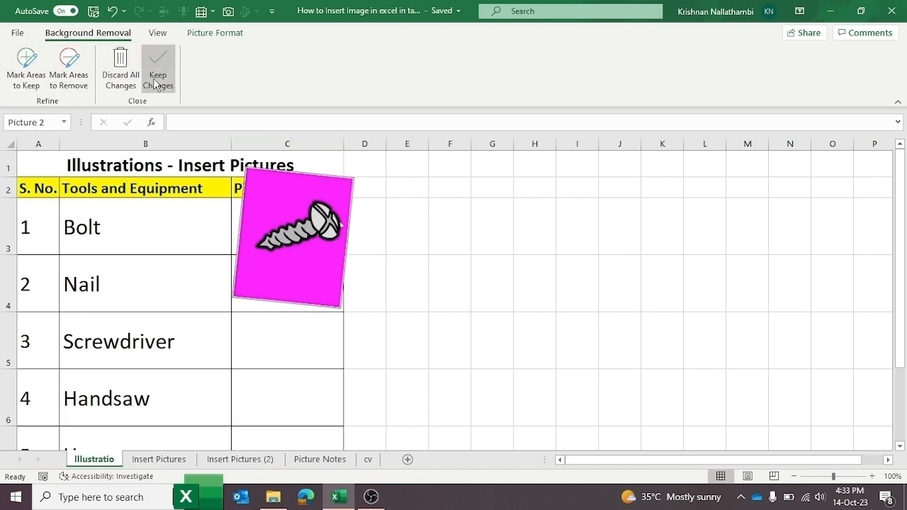
{"action": "left_click", "coordinate": [454, 239]}
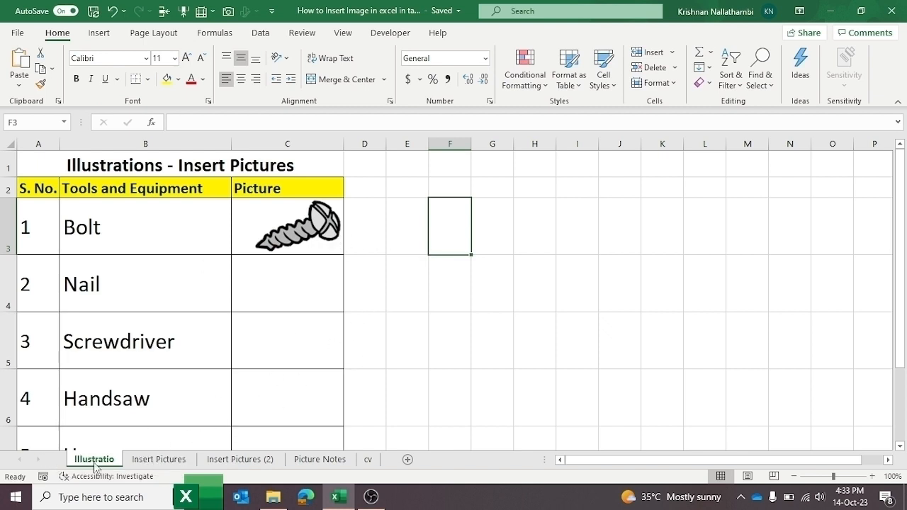
- On the Insert Pictures sheet, examine the bolt, nail, screwdriver, handsaw and hammer pictures in the Picture column
{"action": "left_click", "coordinate": [165, 461]}
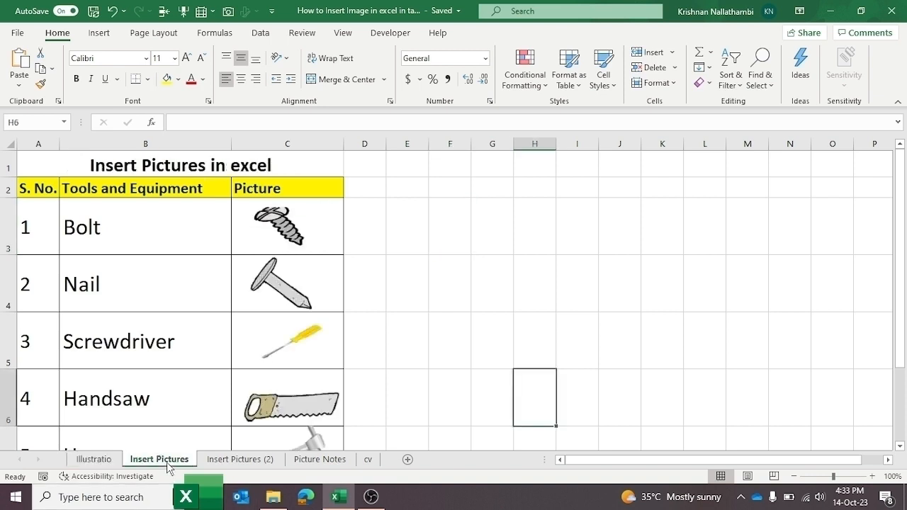
{"action": "left_click", "coordinate": [287, 229]}
{"action": "left_click", "coordinate": [271, 287]}
{"action": "left_click", "coordinate": [262, 356]}
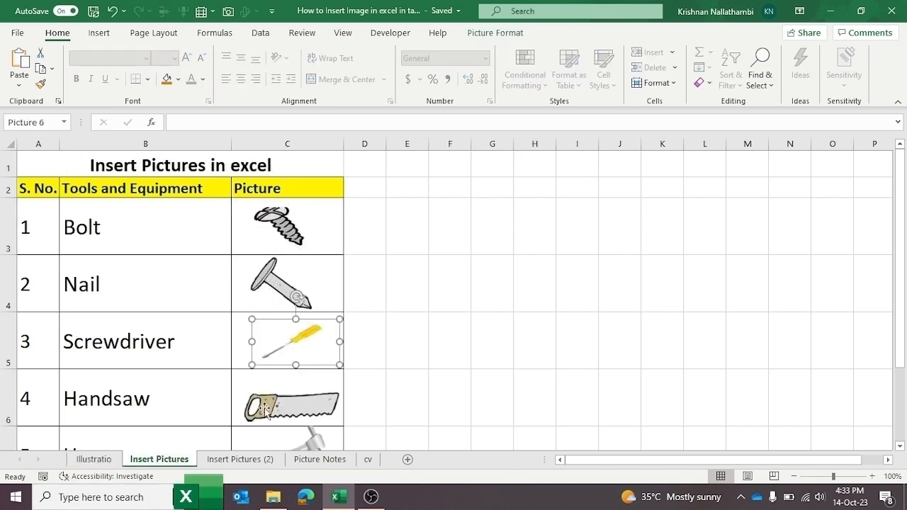
{"action": "left_click", "coordinate": [263, 410]}
{"action": "left_click", "coordinate": [544, 265]}
{"action": "scroll", "coordinate": [358, 308], "scroll_direction": "down", "scroll_amount": 2}
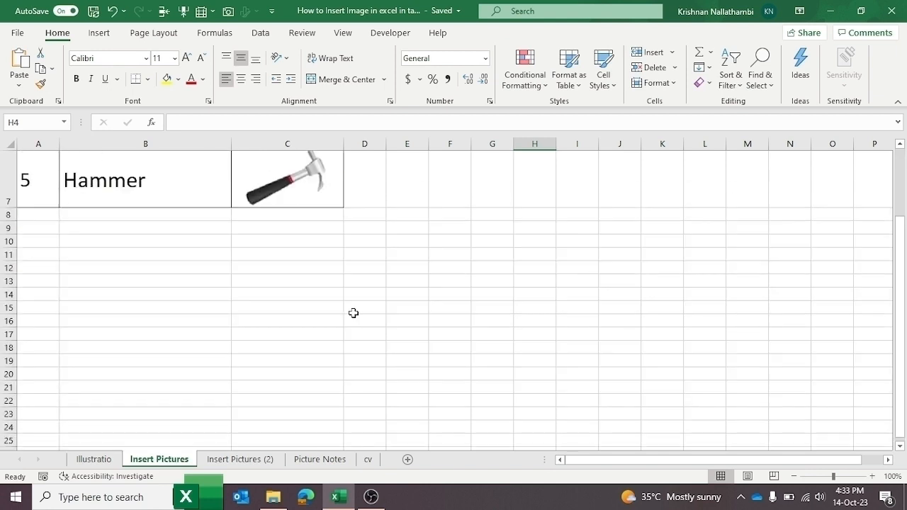
{"action": "scroll", "coordinate": [347, 316], "scroll_direction": "up", "scroll_amount": 2}
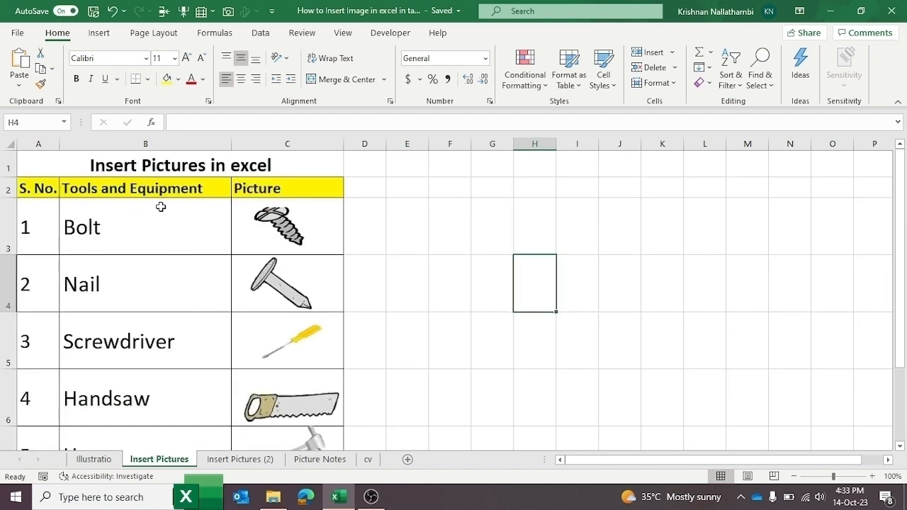
- Turn on filtering for column B of the Insert Pictures sheet
{"action": "left_click", "coordinate": [140, 144]}
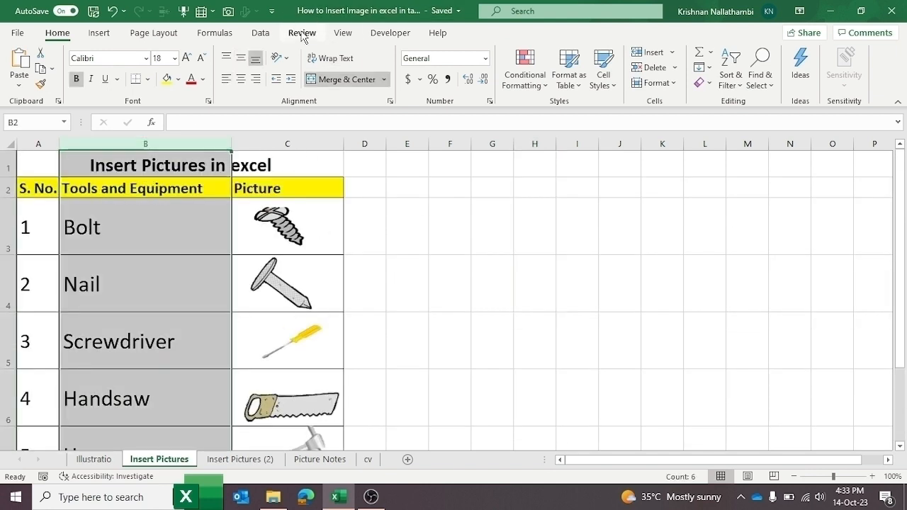
{"action": "left_click", "coordinate": [256, 35]}
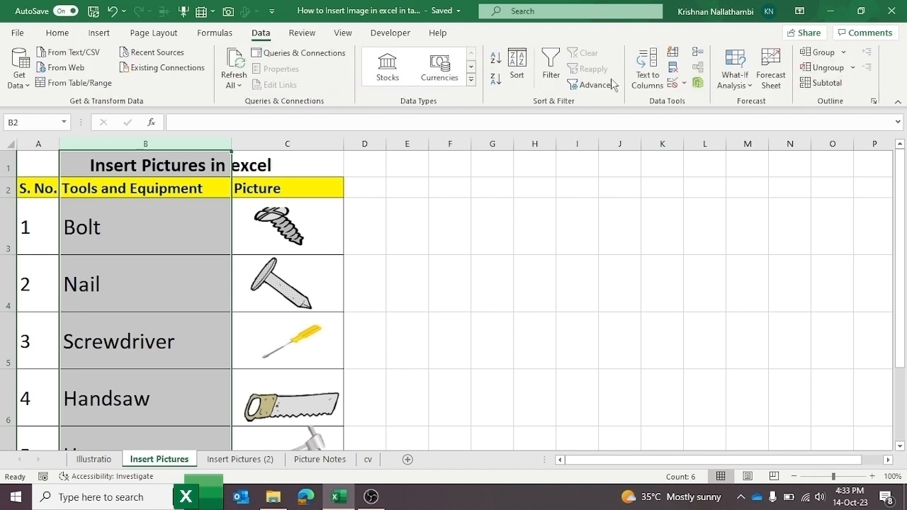
{"action": "left_click", "coordinate": [552, 71]}
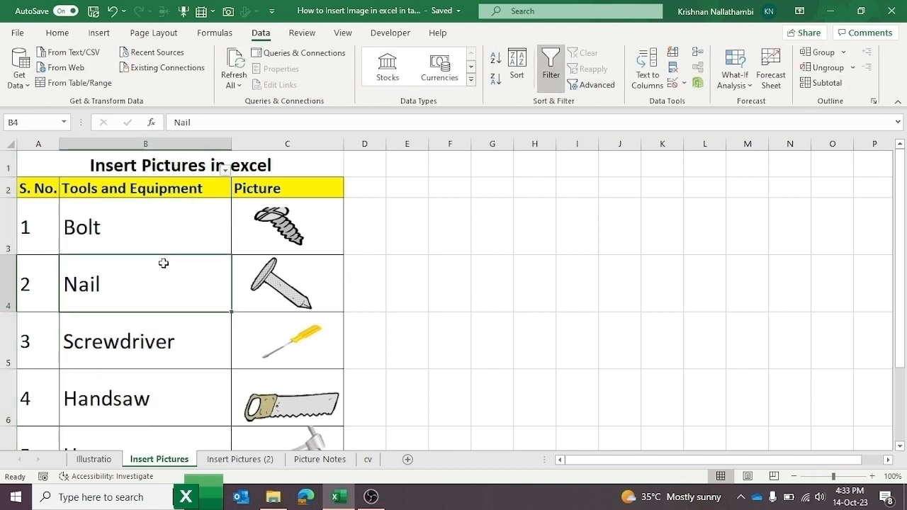
{"action": "left_click", "coordinate": [164, 263]}
- Filter column B so that only the Bolt row is shown
{"action": "left_click", "coordinate": [224, 170]}
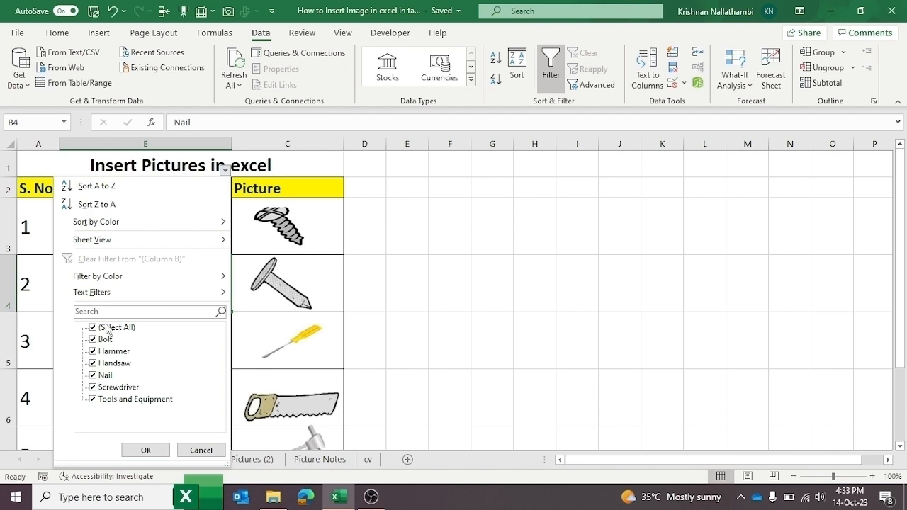
{"action": "left_click", "coordinate": [101, 328]}
{"action": "left_click", "coordinate": [103, 341]}
{"action": "left_click", "coordinate": [145, 450]}
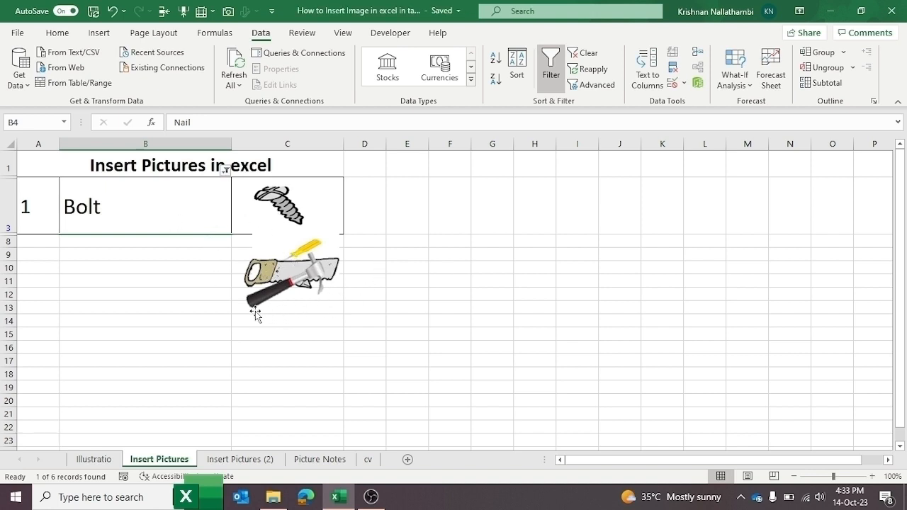
- Reselect all items in the column B filter to show every row
{"action": "left_click", "coordinate": [225, 171]}
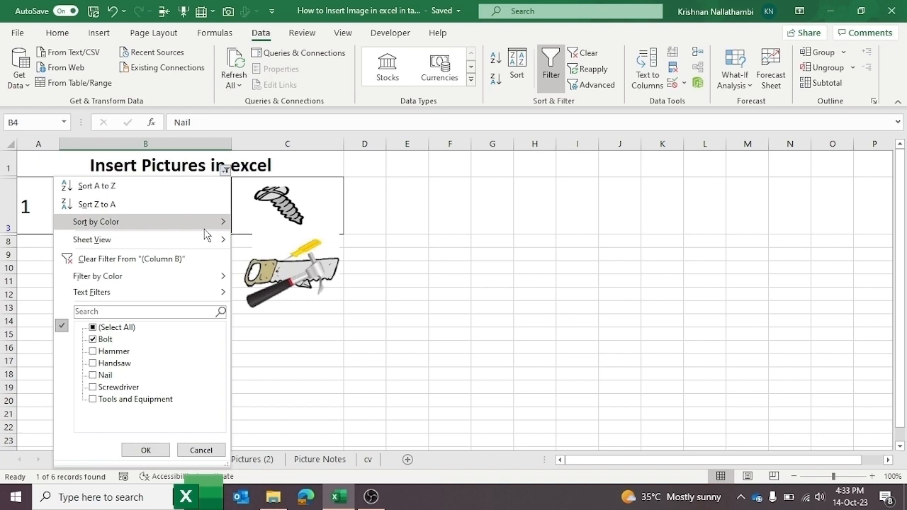
{"action": "left_click", "coordinate": [111, 328]}
{"action": "left_click", "coordinate": [135, 450]}
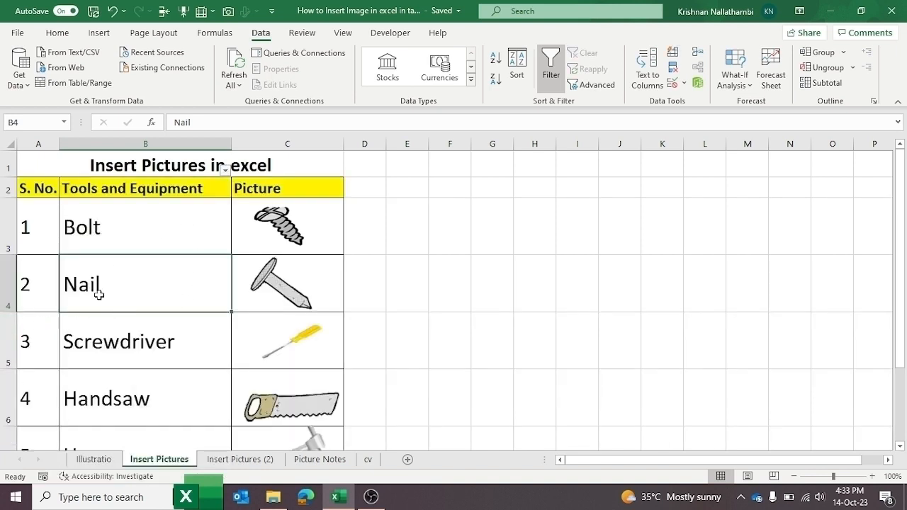
- Reduce the height of row 4, which holds the Nail entry
{"action": "left_click_drag", "start_coordinate": [15, 310], "coordinate": [12, 290]}
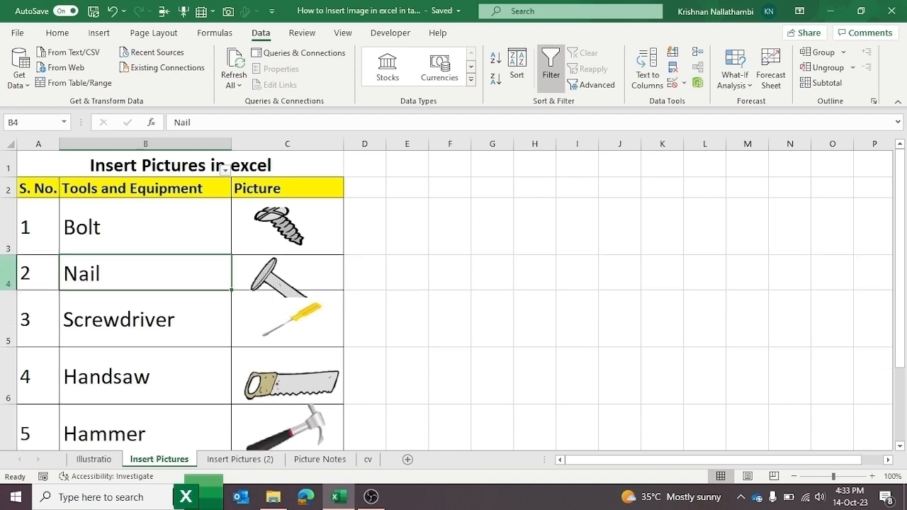
- Reduce the heights of rows 3, 5 and 6, which hold the Bolt, Screwdriver and Handsaw entries
{"action": "left_click_drag", "start_coordinate": [6, 255], "coordinate": [6, 225]}
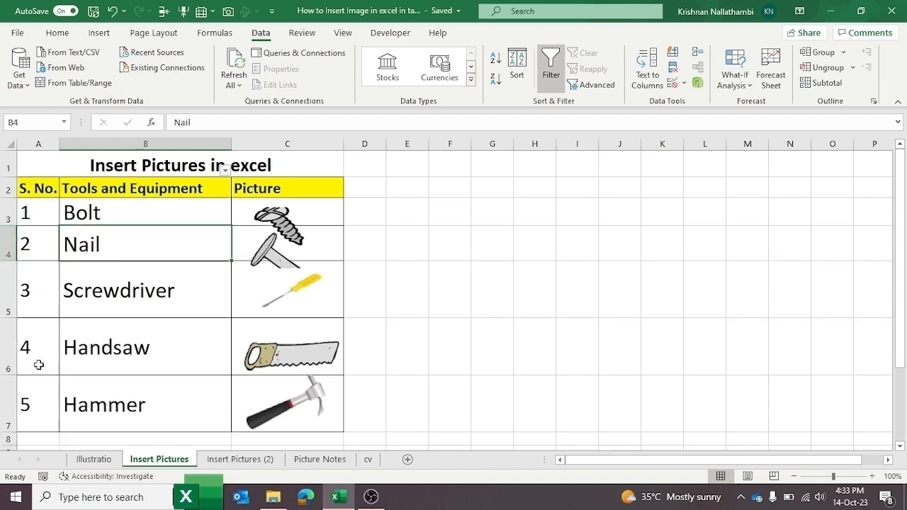
{"action": "left_click_drag", "start_coordinate": [19, 317], "coordinate": [12, 292]}
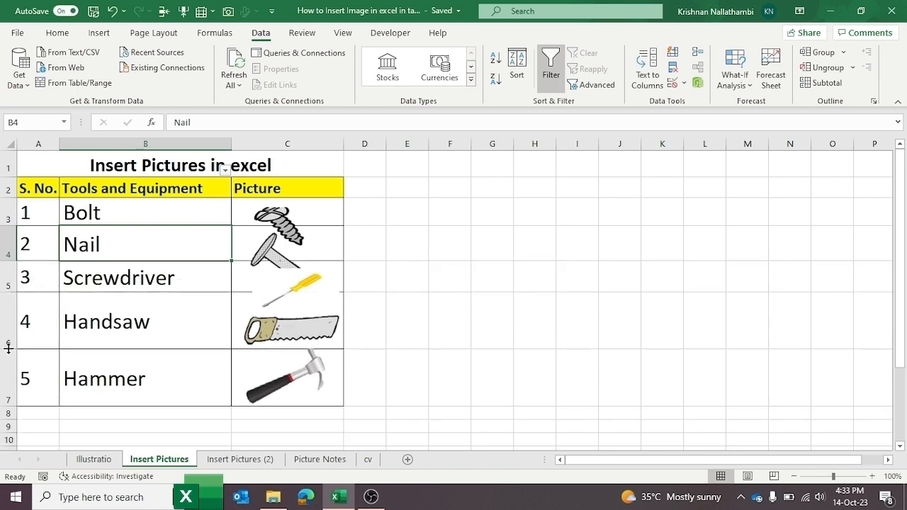
{"action": "left_click_drag", "start_coordinate": [9, 348], "coordinate": [6, 316]}
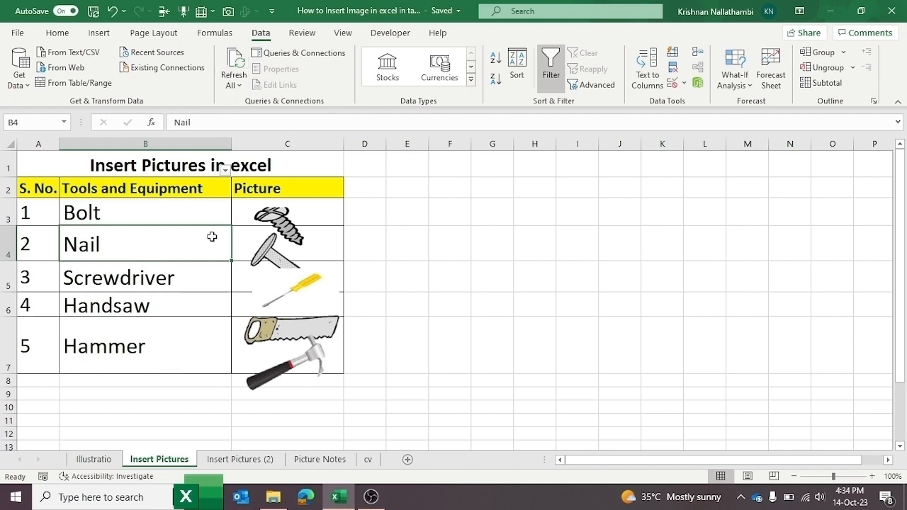
- Undo the height changes of rows 3 to 6 and the recent filter changes in column B
{"action": "left_click", "coordinate": [111, 13]}
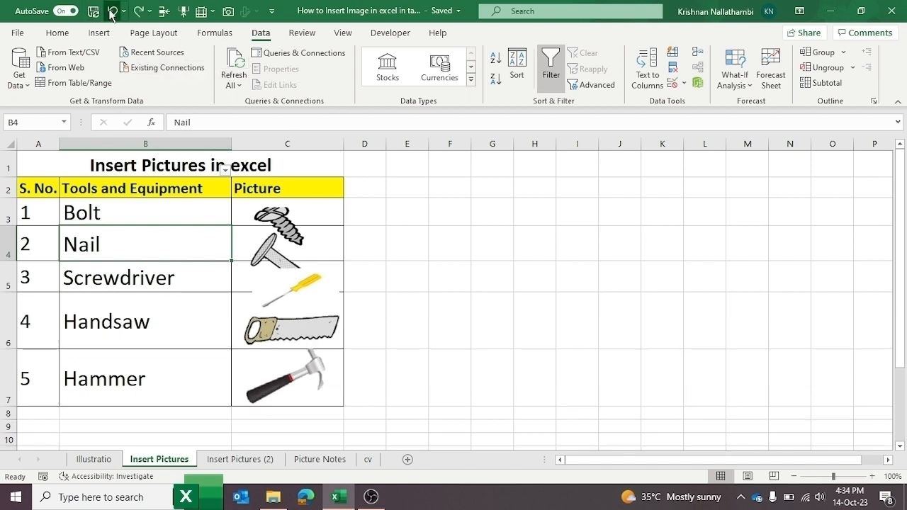
{"action": "left_click", "coordinate": [111, 13]}
{"action": "left_click", "coordinate": [111, 12]}
{"action": "left_click", "coordinate": [111, 12]}
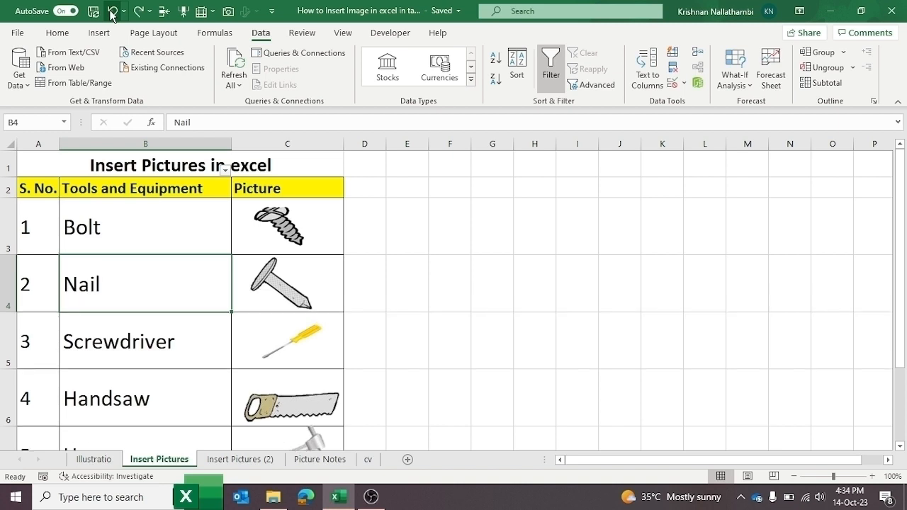
{"action": "left_click", "coordinate": [111, 12]}
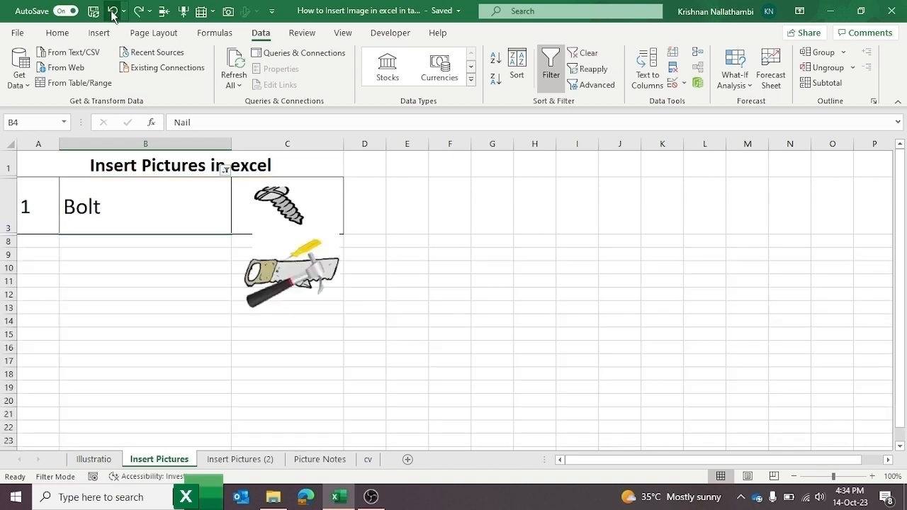
{"action": "left_click", "coordinate": [111, 14]}
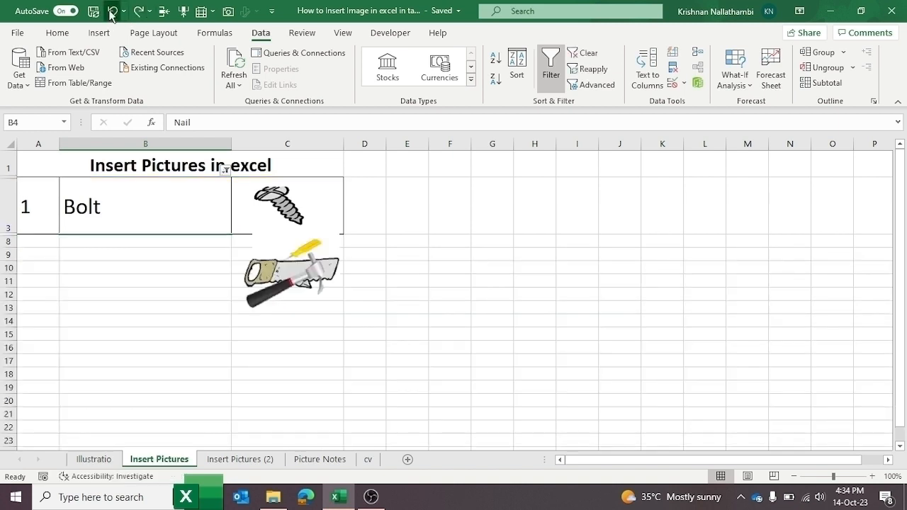
{"action": "scroll", "coordinate": [254, 308], "scroll_direction": "down", "scroll_amount": 6}
{"action": "scroll", "coordinate": [254, 308], "scroll_direction": "up", "scroll_amount": 6}
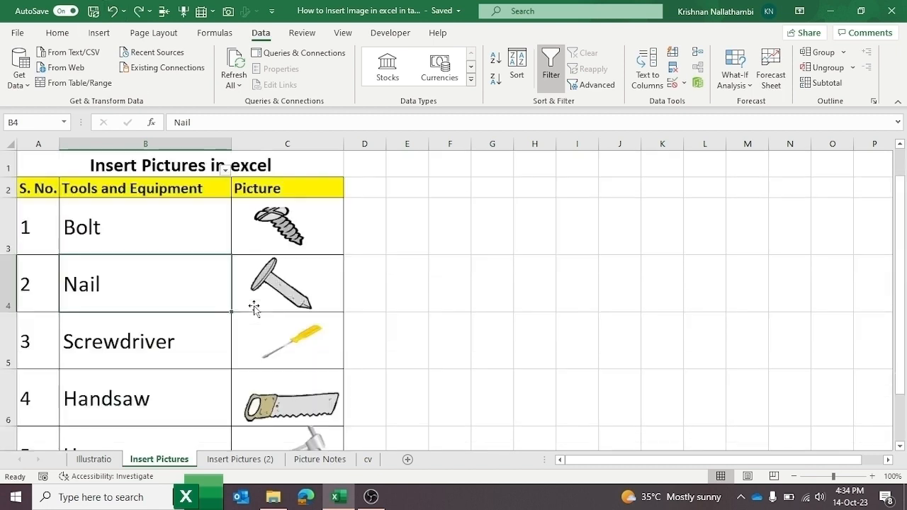
- Set the Bolt, Nail, Screwdriver, Handsaw and Hammer pictures together to move and size with cells
{"action": "left_click", "coordinate": [397, 195]}
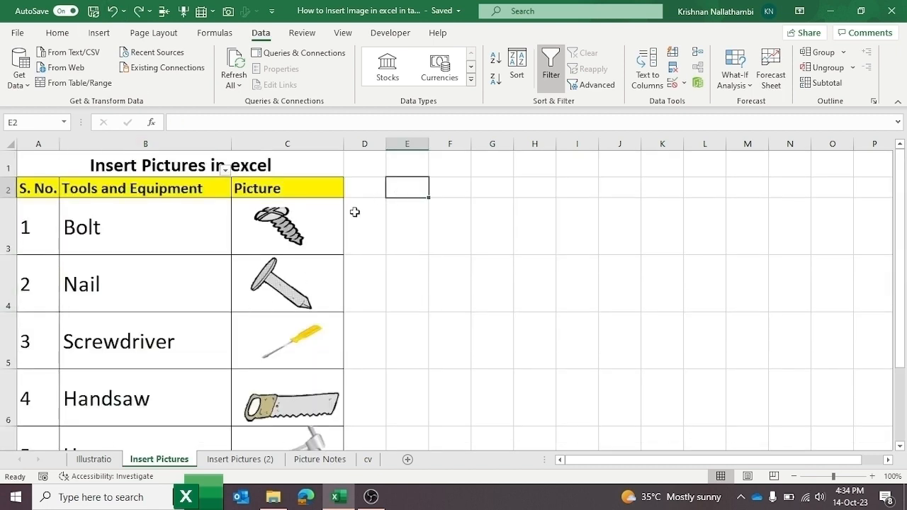
{"action": "left_click", "coordinate": [310, 233]}
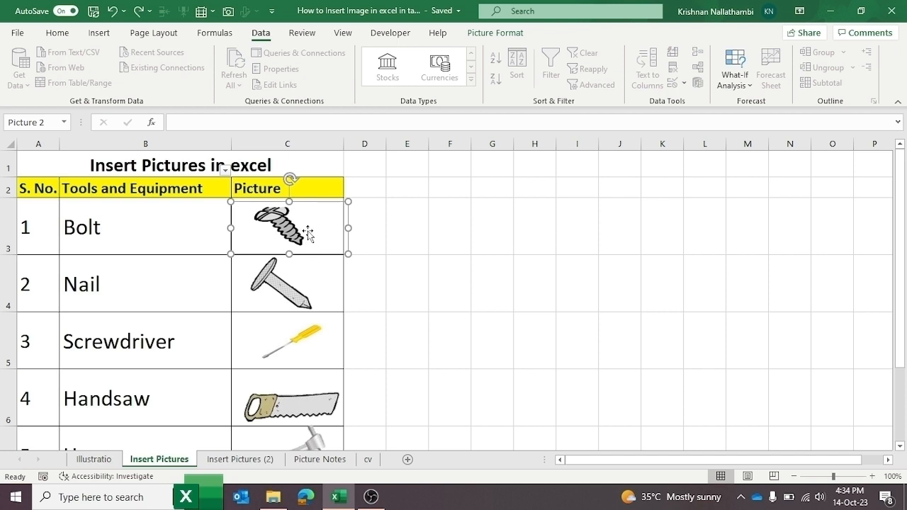
{"action": "left_click", "coordinate": [301, 276], "text": "ctrl"}
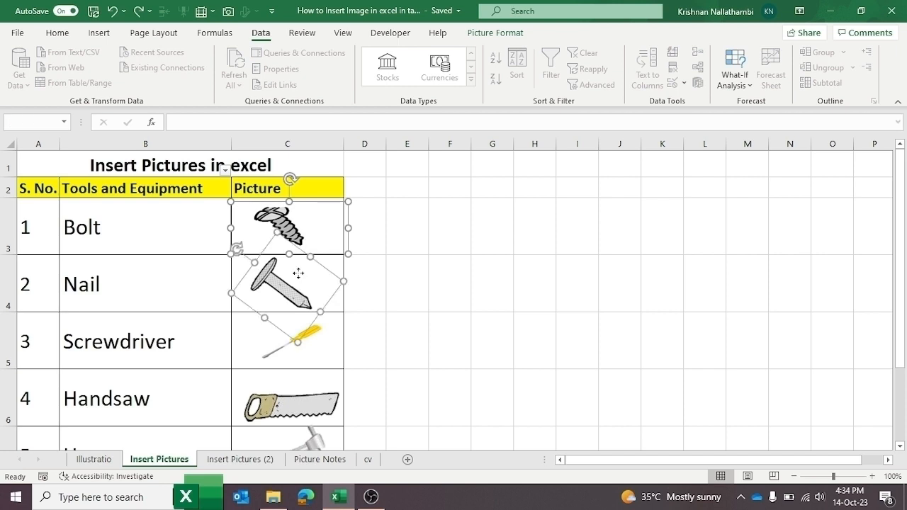
{"action": "left_click", "coordinate": [328, 355], "text": "ctrl"}
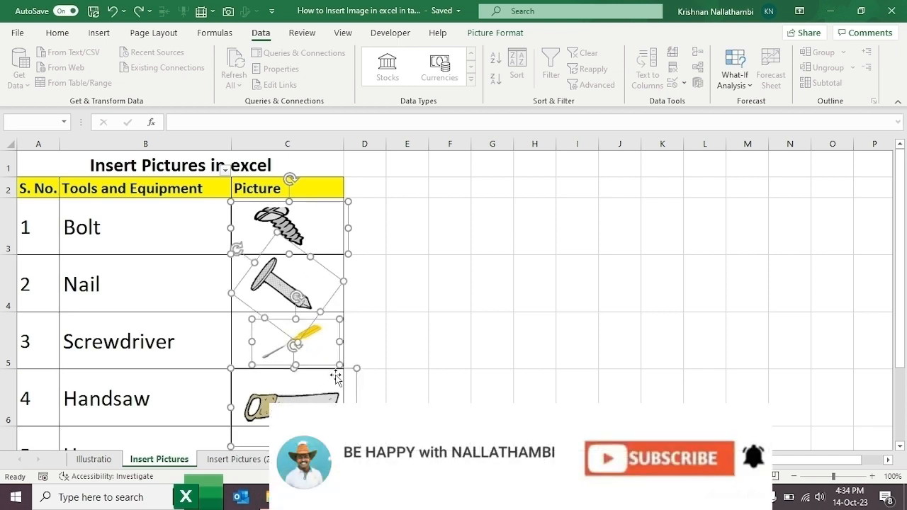
{"action": "scroll", "coordinate": [336, 378], "scroll_direction": "down", "scroll_amount": 1}
{"action": "left_click", "coordinate": [346, 364], "text": "ctrl"}
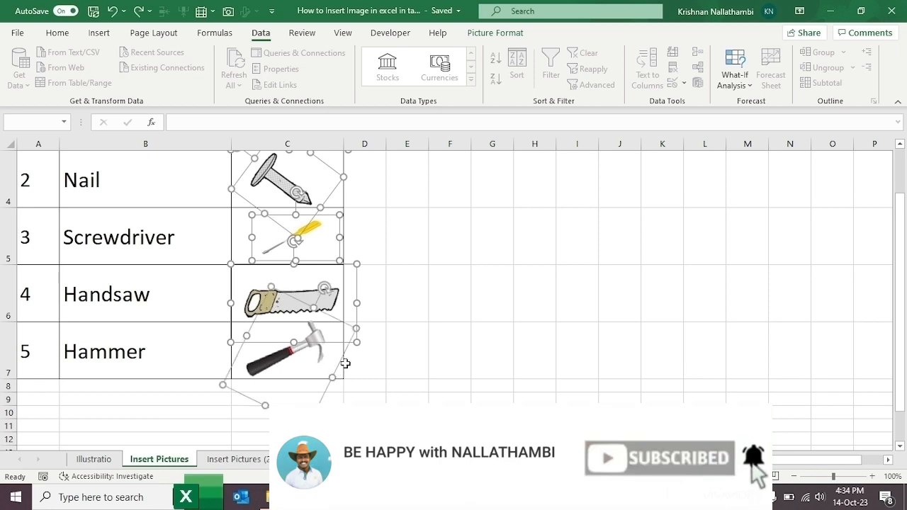
{"action": "right_click", "coordinate": [299, 362]}
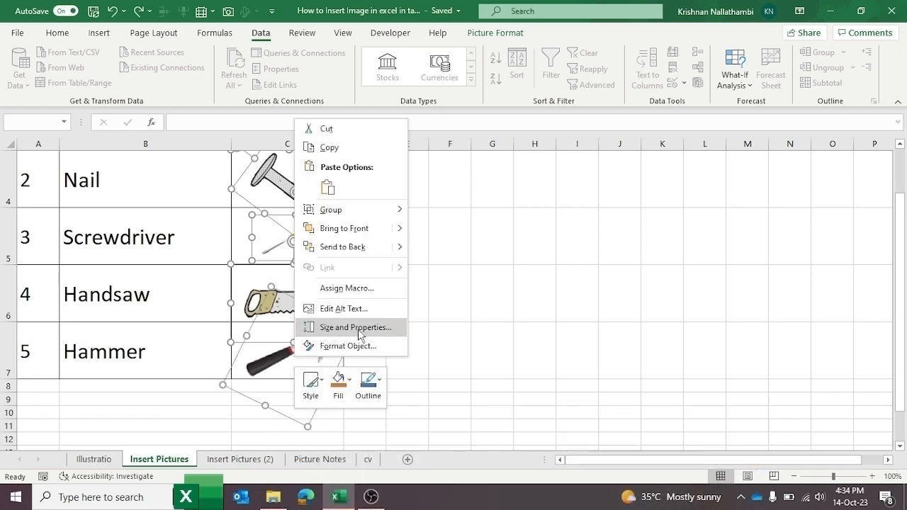
{"action": "left_click", "coordinate": [356, 327]}
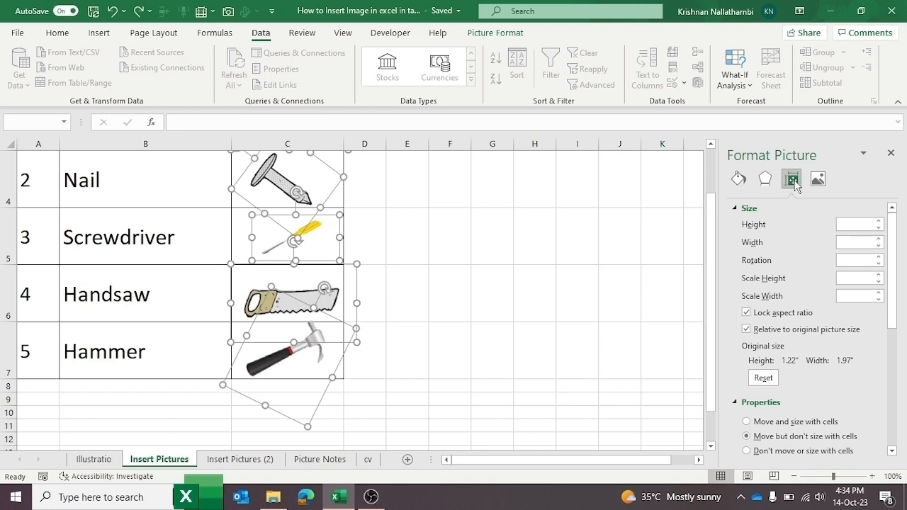
{"action": "scroll", "coordinate": [798, 358], "scroll_direction": "down", "scroll_amount": 3}
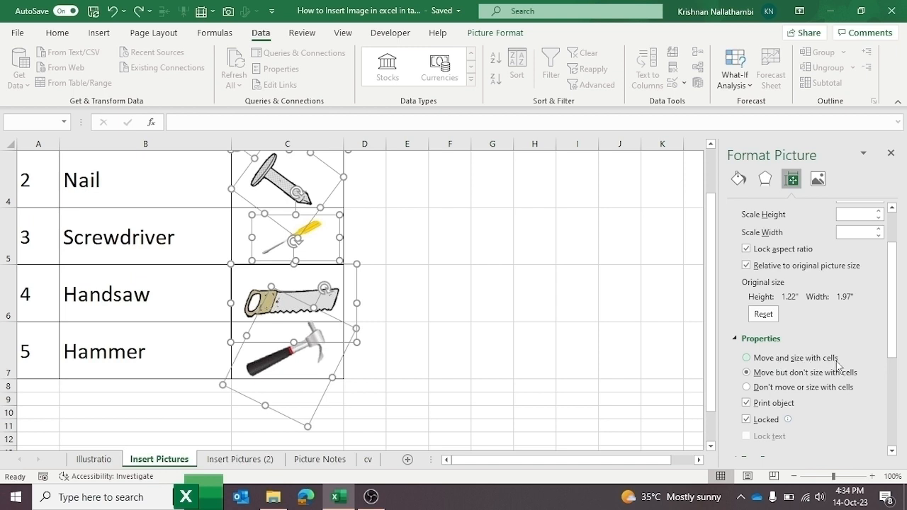
{"action": "left_click", "coordinate": [746, 360]}
{"action": "scroll", "coordinate": [830, 373], "scroll_direction": "down", "scroll_amount": 3}
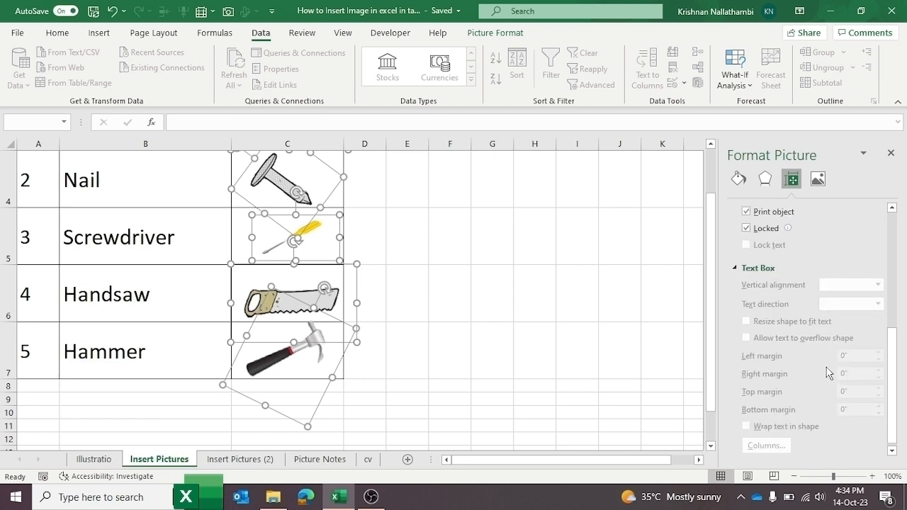
{"action": "left_click", "coordinate": [562, 296]}
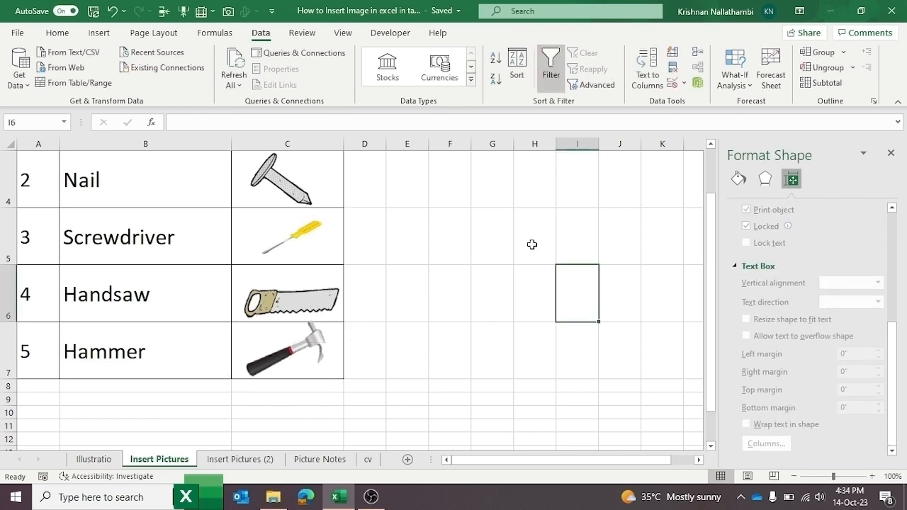
- Filter column B of the Insert Pictures sheet to show only the Bolt entry
{"action": "left_click", "coordinate": [489, 244]}
{"action": "scroll", "coordinate": [425, 256], "scroll_direction": "up", "scroll_amount": 1}
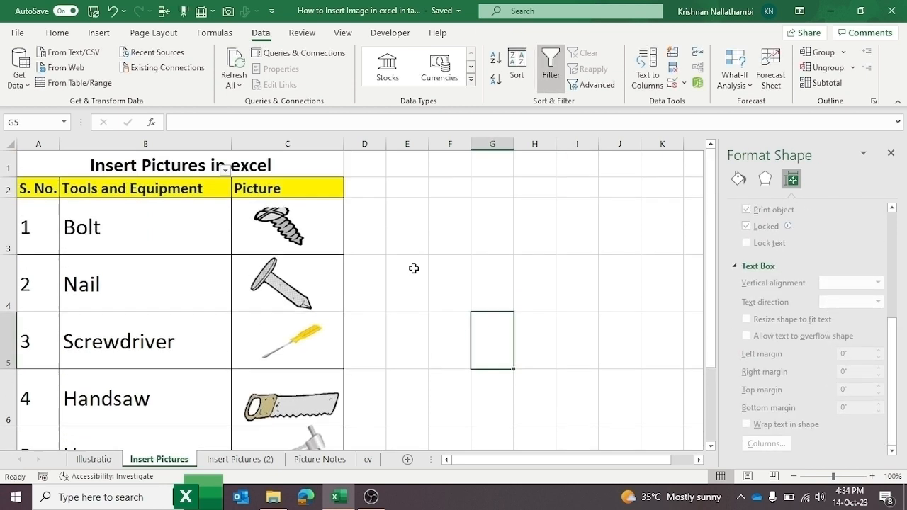
{"action": "left_click", "coordinate": [225, 171]}
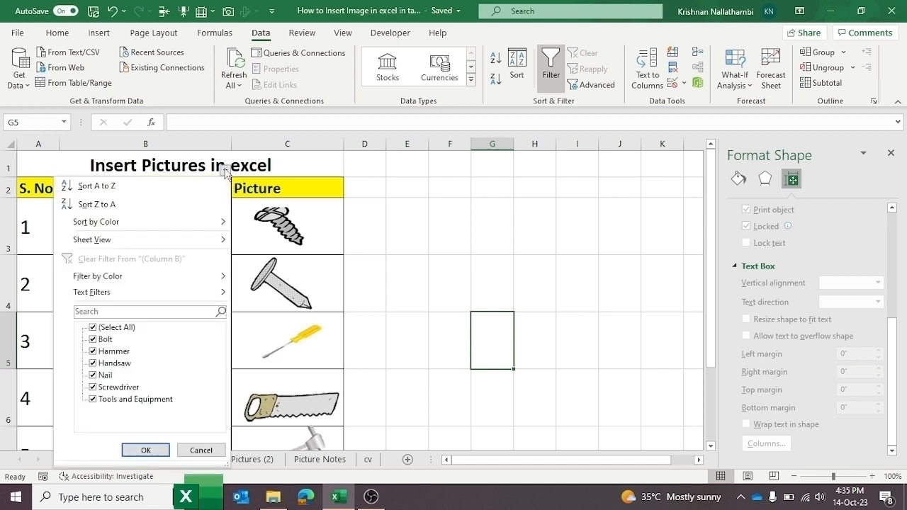
{"action": "left_click", "coordinate": [117, 327]}
{"action": "left_click", "coordinate": [103, 339]}
{"action": "left_click", "coordinate": [134, 452]}
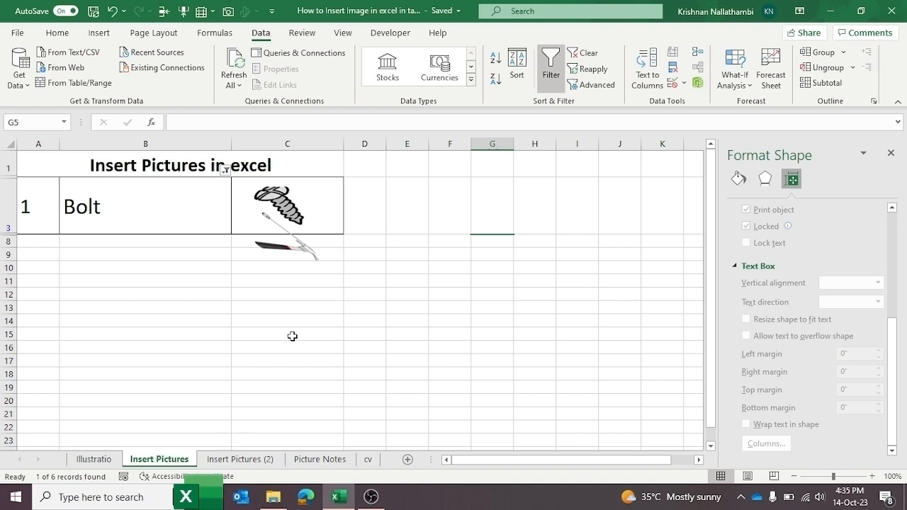
- Check the picture left over below the Bolt row, and reselect all items in the column B filter
{"action": "left_click", "coordinate": [270, 252]}
{"action": "left_click", "coordinate": [464, 279]}
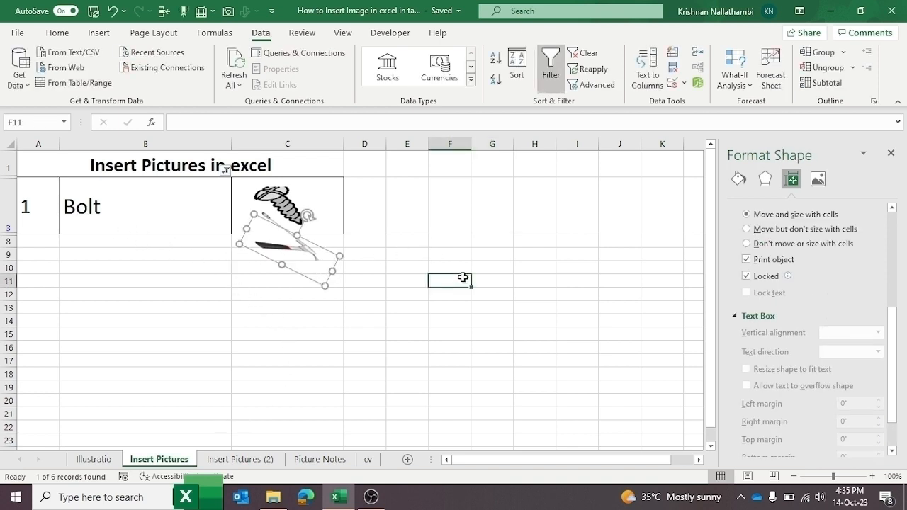
{"action": "left_click", "coordinate": [139, 229]}
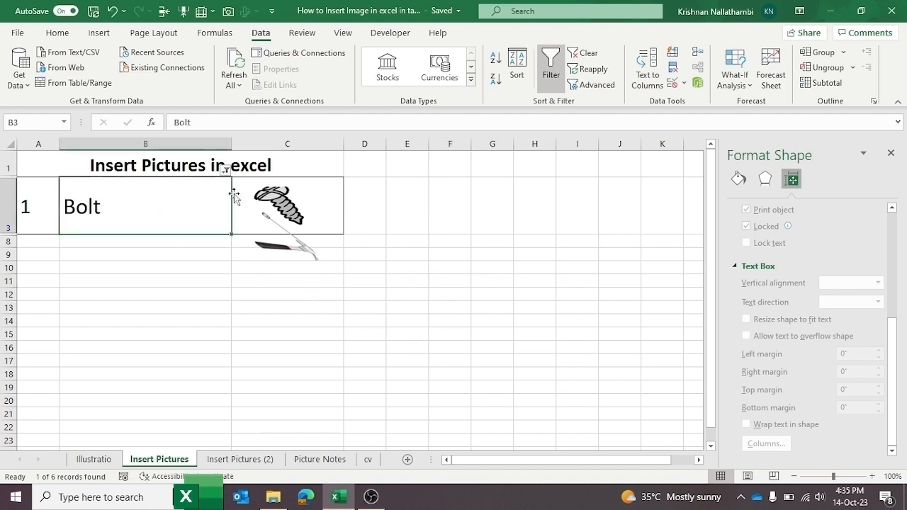
{"action": "left_click", "coordinate": [224, 171]}
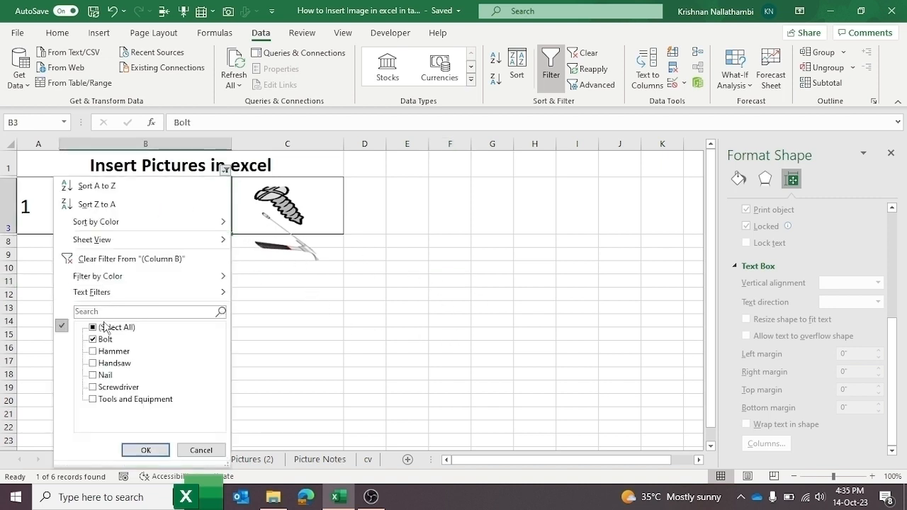
{"action": "left_click", "coordinate": [146, 450]}
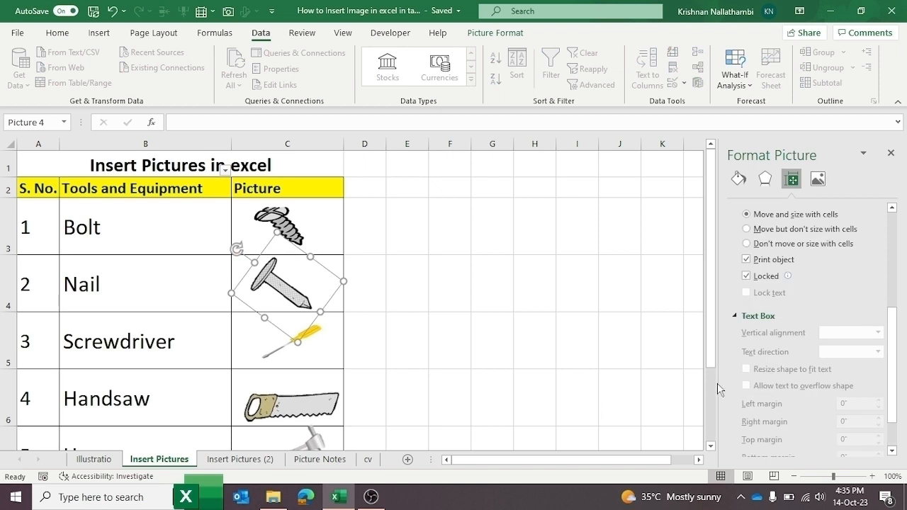
- Check the size and cell-positioning properties of the Nail, Bolt, Screwdriver and Handsaw pictures
{"action": "scroll", "coordinate": [769, 375], "scroll_direction": "down", "scroll_amount": 1}
{"action": "scroll", "coordinate": [799, 338], "scroll_direction": "up", "scroll_amount": 3}
{"action": "scroll", "coordinate": [805, 291], "scroll_direction": "up", "scroll_amount": 3}
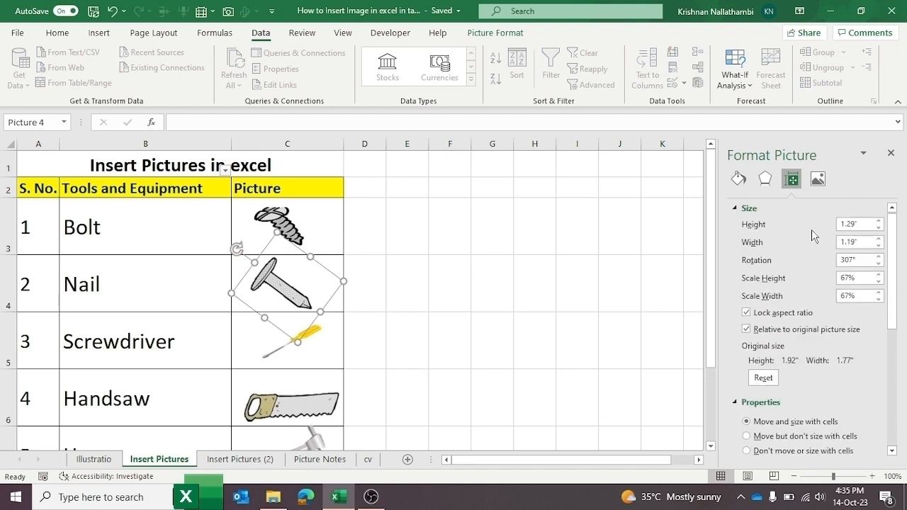
{"action": "scroll", "coordinate": [794, 241], "scroll_direction": "down", "scroll_amount": 2}
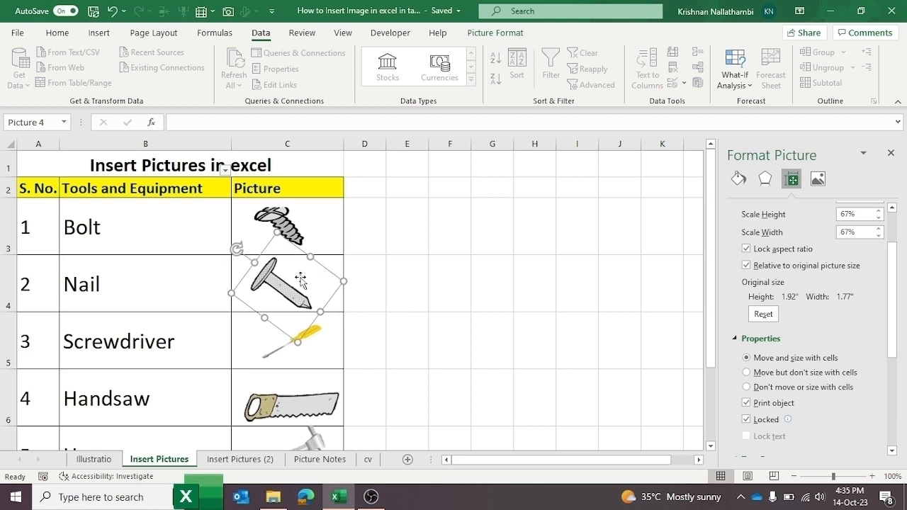
{"action": "left_click", "coordinate": [319, 243]}
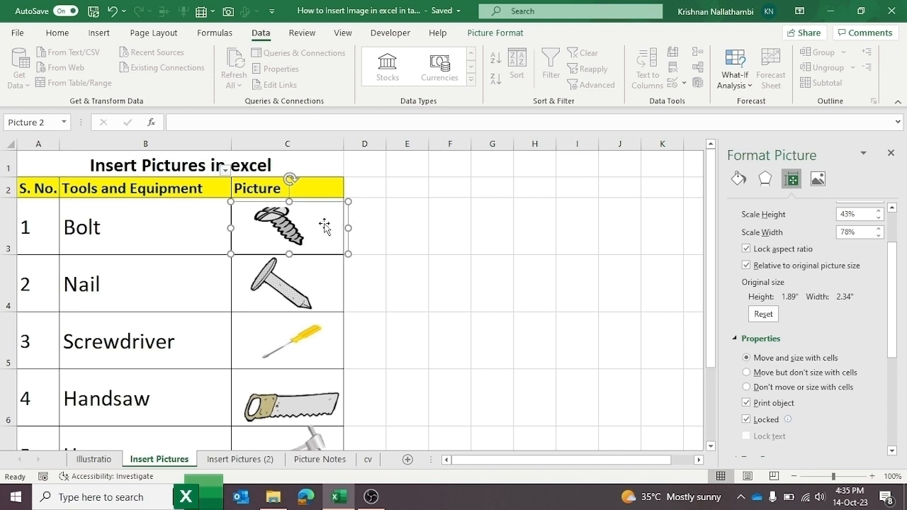
{"action": "left_click", "coordinate": [298, 347]}
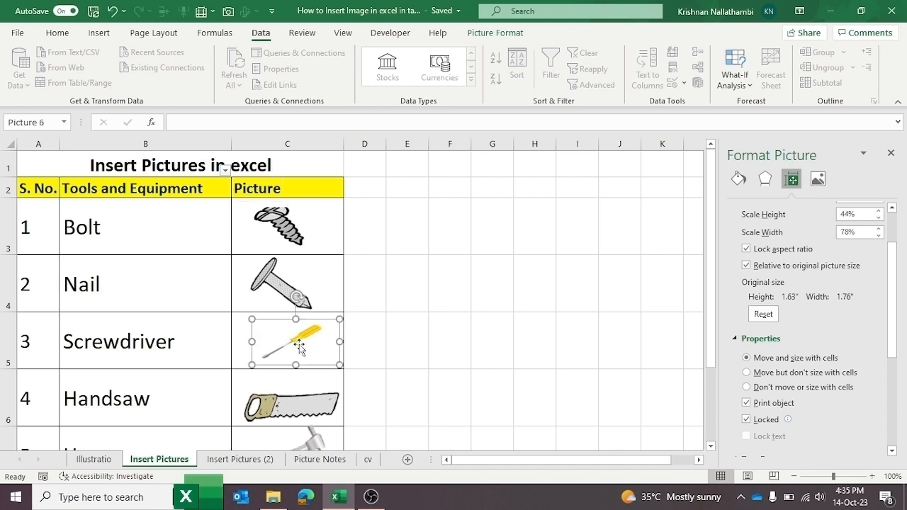
{"action": "left_click", "coordinate": [284, 399]}
- Examine the positioning properties of each tool picture on the Insert Pictures (2) sheet
{"action": "left_click", "coordinate": [239, 459]}
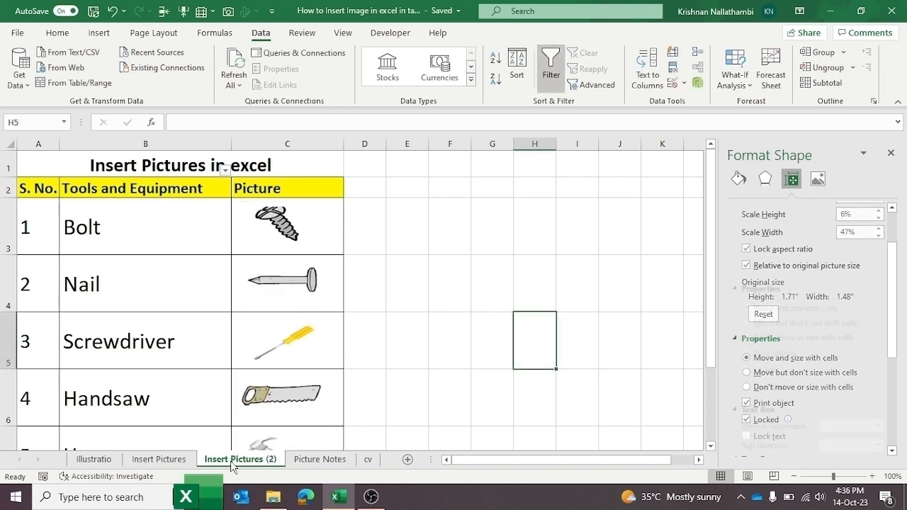
{"action": "left_click", "coordinate": [257, 249]}
{"action": "left_click", "coordinate": [294, 301]}
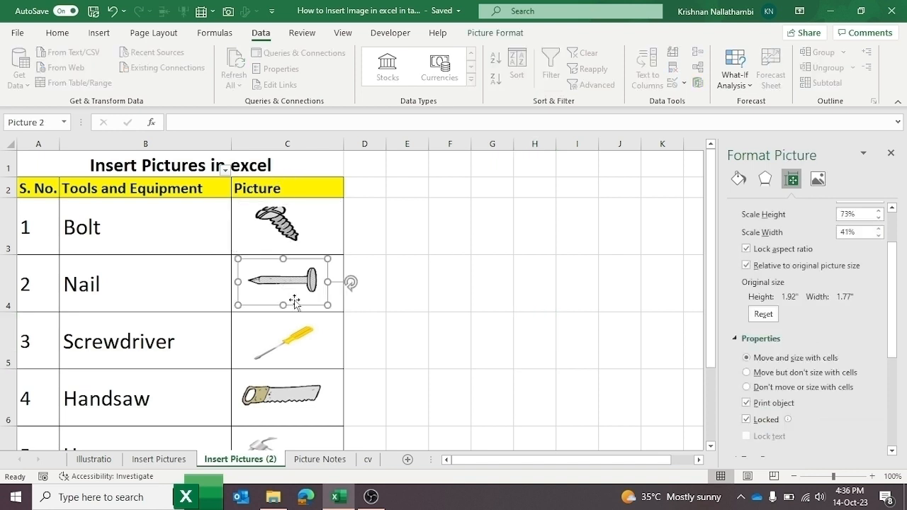
{"action": "left_click", "coordinate": [300, 330]}
{"action": "left_click", "coordinate": [274, 399]}
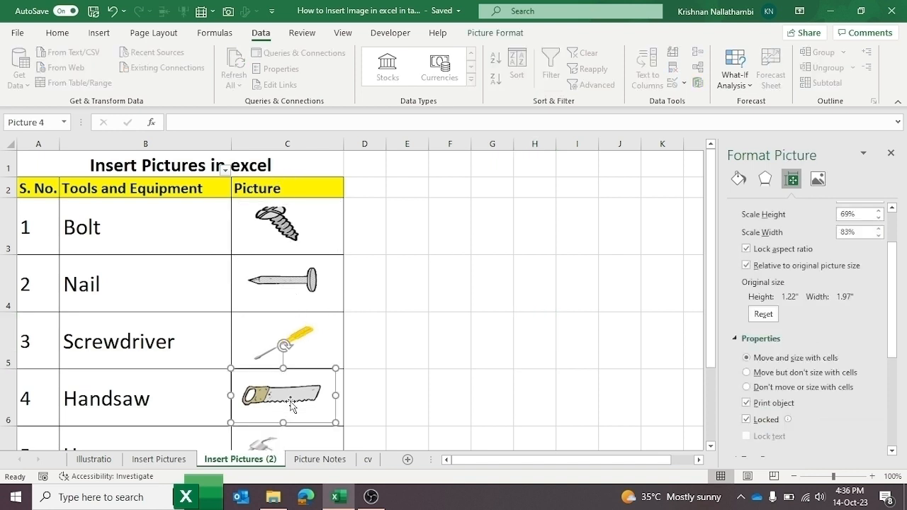
{"action": "scroll", "coordinate": [292, 395], "scroll_direction": "down", "scroll_amount": 1}
{"action": "left_click", "coordinate": [297, 365]}
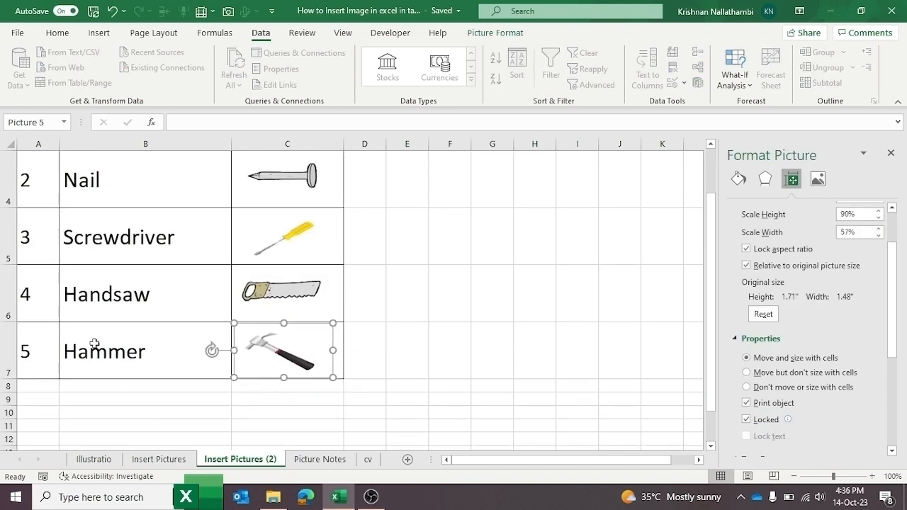
- Filter column B of the Insert Pictures (2) sheet so that only Bolt is shown
{"action": "left_click", "coordinate": [109, 284]}
{"action": "scroll", "coordinate": [151, 226], "scroll_direction": "up", "scroll_amount": 1}
{"action": "left_click", "coordinate": [226, 173]}
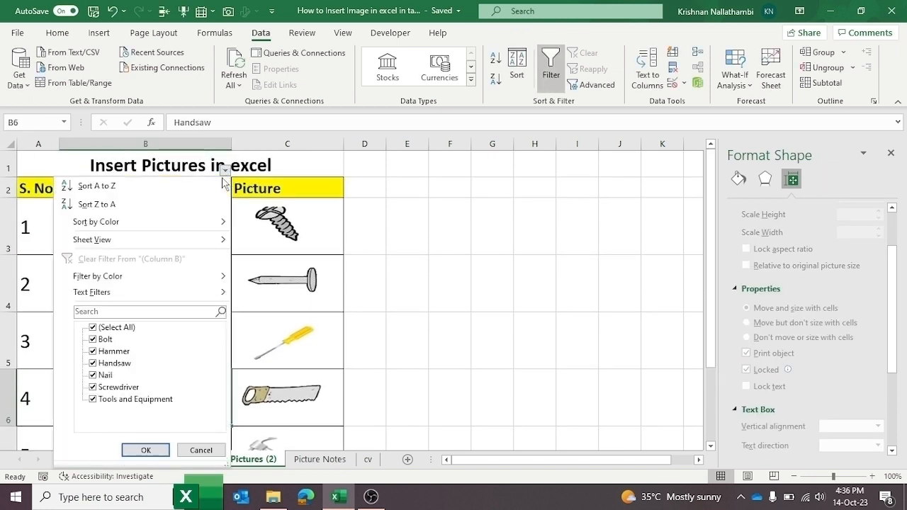
{"action": "left_click", "coordinate": [117, 328]}
{"action": "left_click", "coordinate": [105, 340]}
{"action": "left_click", "coordinate": [148, 451]}
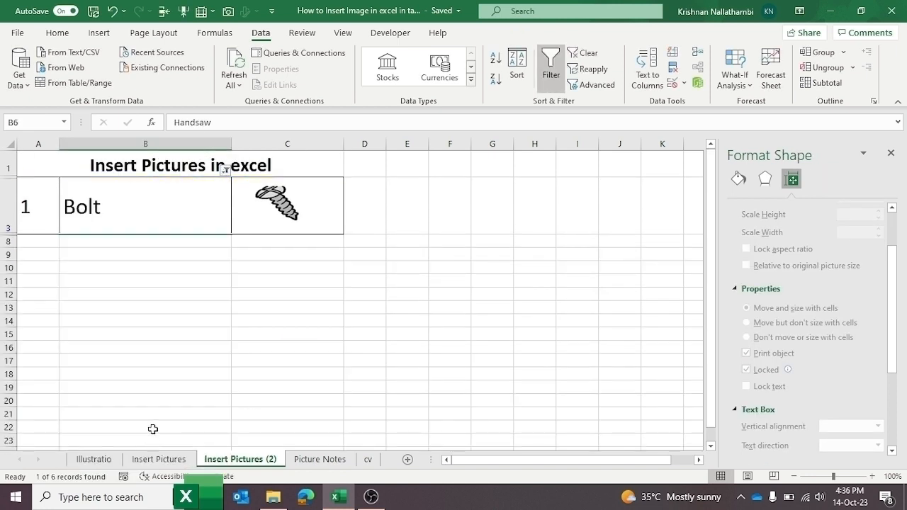
- Filter column B of the Insert Pictures (2) sheet so that only Hammer is shown
{"action": "left_click", "coordinate": [226, 170]}
{"action": "left_click", "coordinate": [106, 328]}
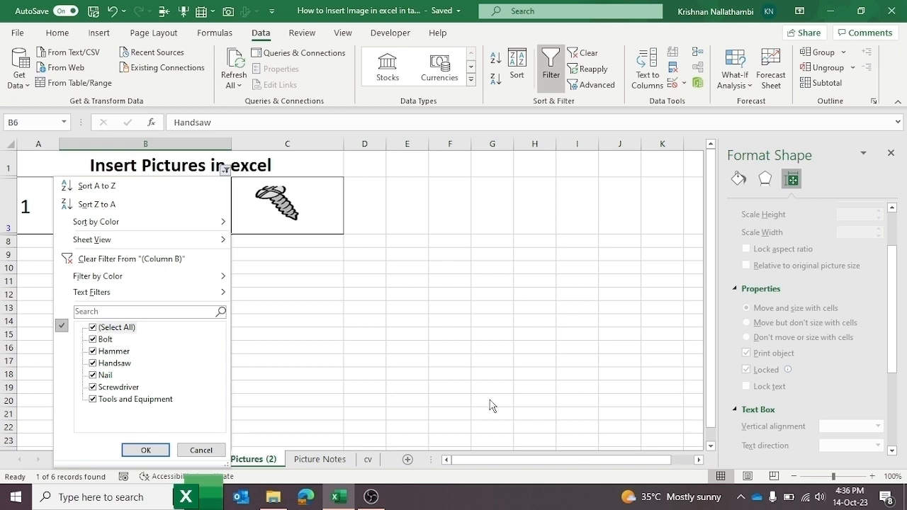
{"action": "left_click", "coordinate": [105, 328]}
{"action": "left_click", "coordinate": [107, 351]}
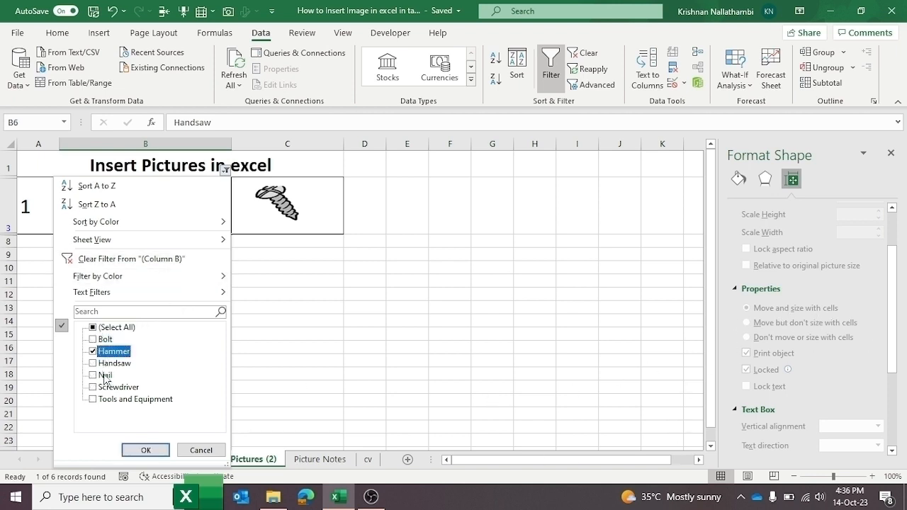
{"action": "left_click", "coordinate": [144, 450]}
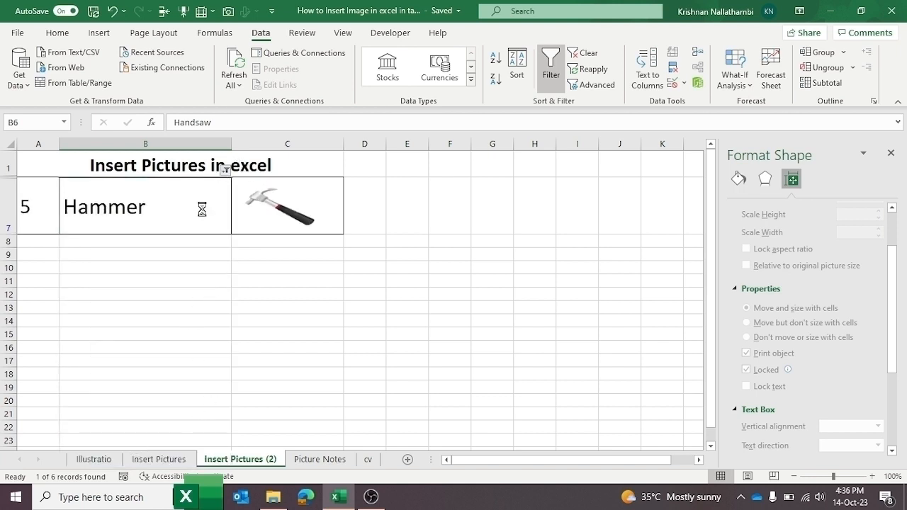
- Add Handsaw to the column B filter so that it is shown together with Hammer
{"action": "left_click", "coordinate": [224, 170]}
{"action": "left_click", "coordinate": [103, 364]}
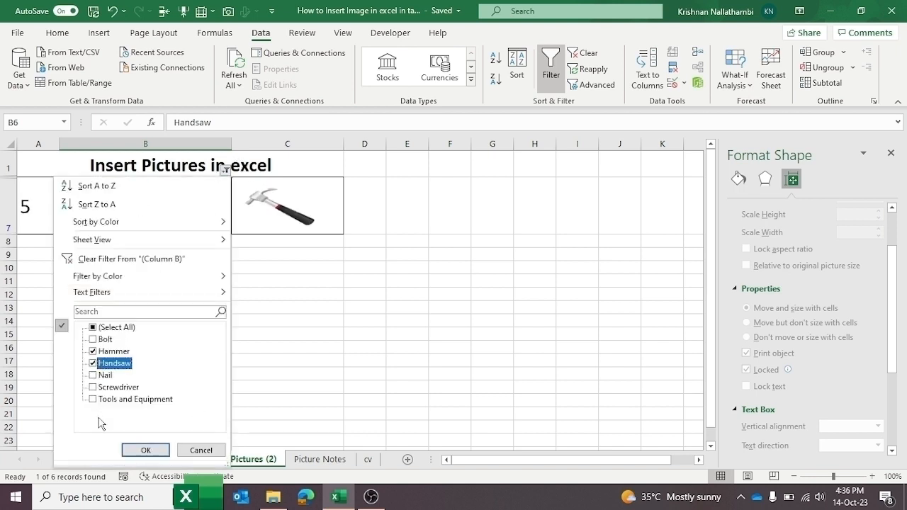
{"action": "left_click", "coordinate": [145, 451]}
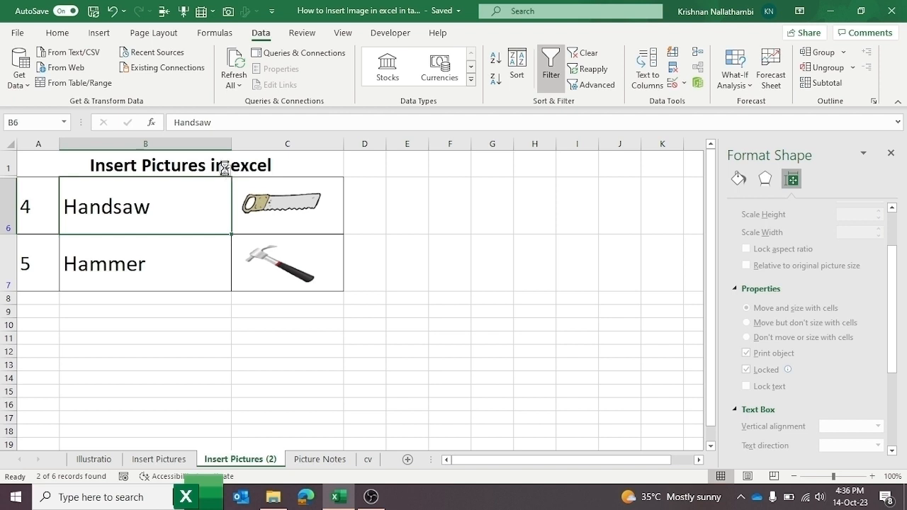
- Change the column B filter to leave out Hammer and show Handsaw and Nail
{"action": "left_click", "coordinate": [224, 170]}
{"action": "left_click", "coordinate": [112, 363]}
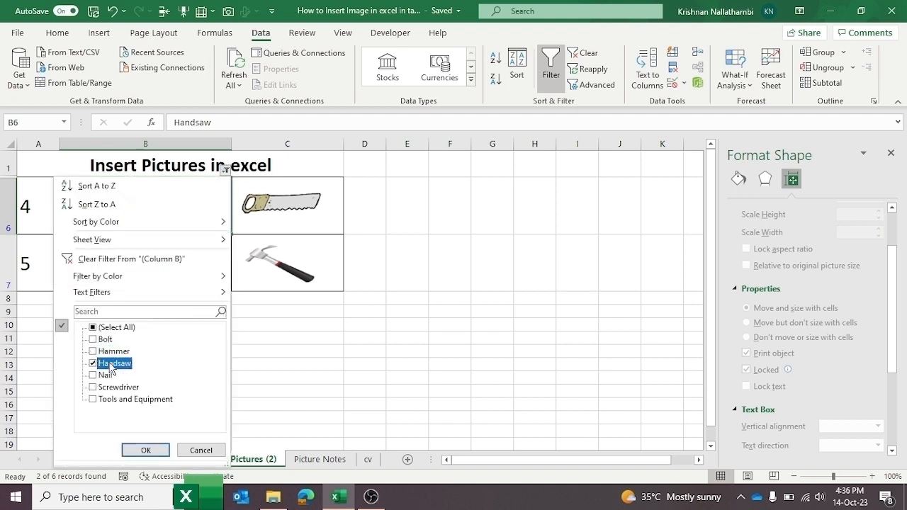
{"action": "left_click", "coordinate": [105, 375]}
{"action": "left_click", "coordinate": [152, 451]}
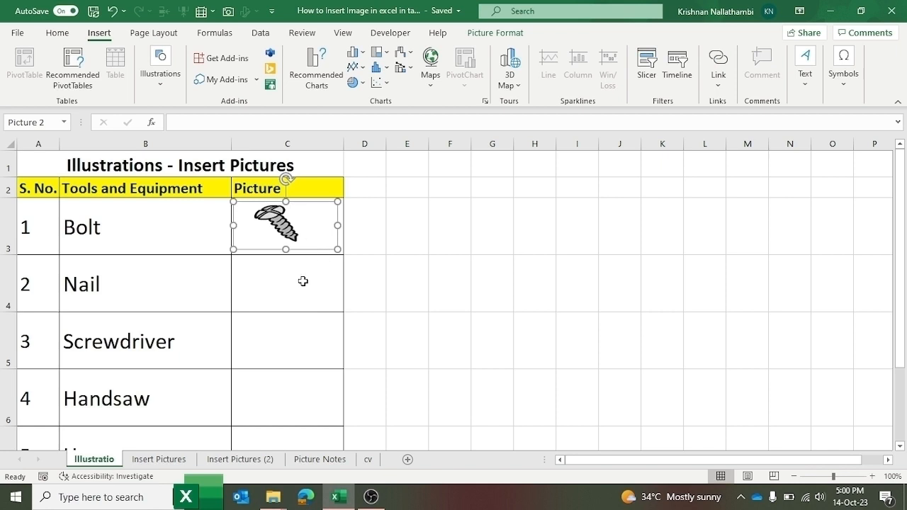
- On the Illustratio sheet, narrow the Bolt picture slightly from its left side so it sits inside cell C3
{"action": "left_click", "coordinate": [287, 299]}
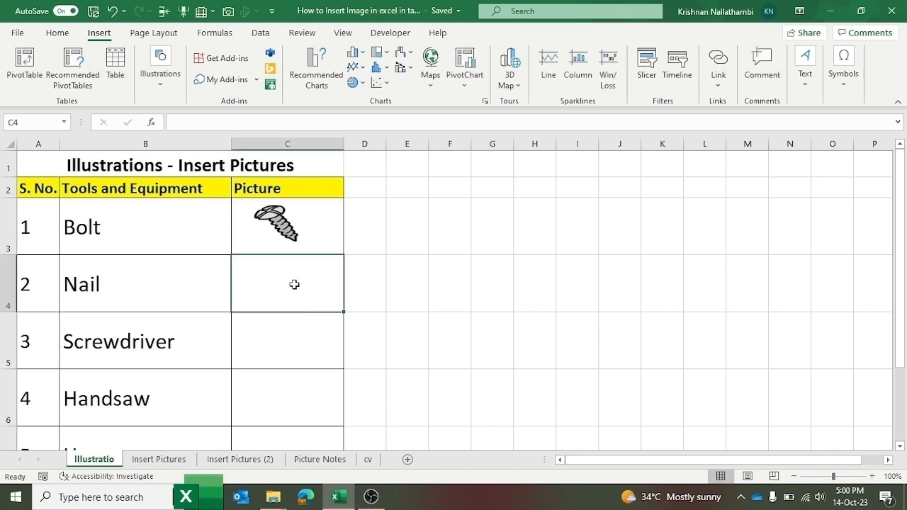
{"action": "left_click", "coordinate": [282, 230]}
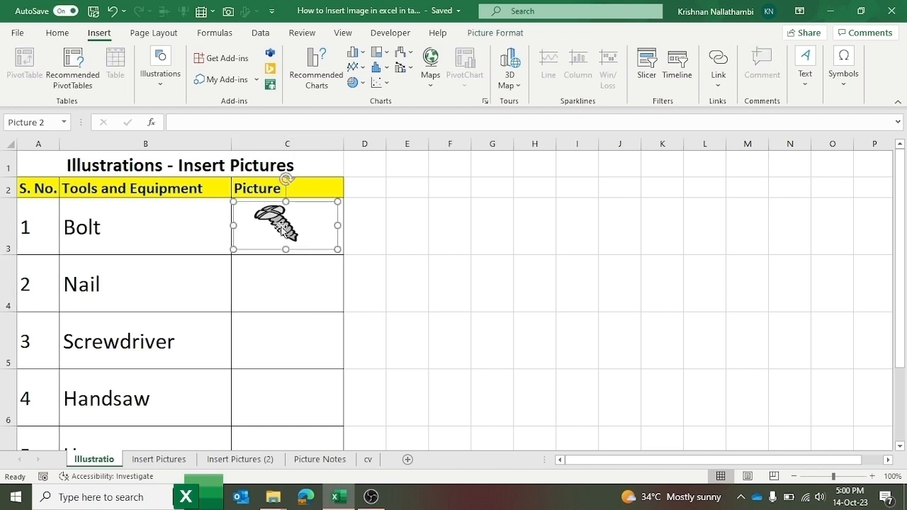
{"action": "left_click", "coordinate": [482, 239]}
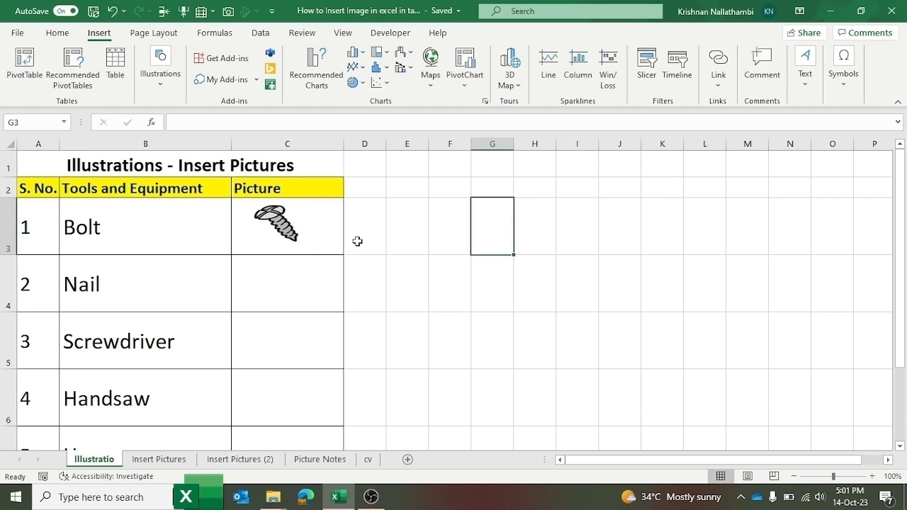
{"action": "left_click", "coordinate": [292, 228]}
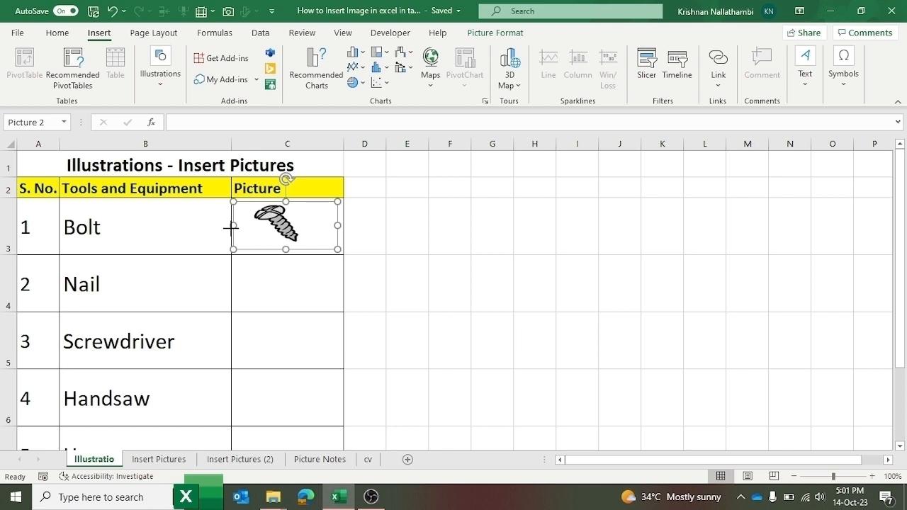
{"action": "left_click_drag", "start_coordinate": [232, 226], "coordinate": [234, 227]}
{"action": "left_click", "coordinate": [458, 234]}
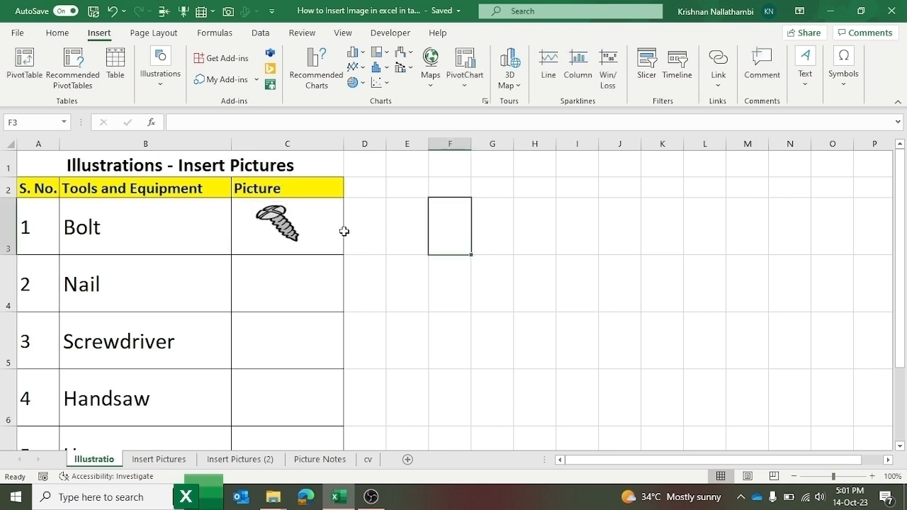
- Copy the Bolt picture and paste it into cell C4 beside Nail
{"action": "left_click", "coordinate": [309, 226]}
{"action": "right_click", "coordinate": [310, 225]}
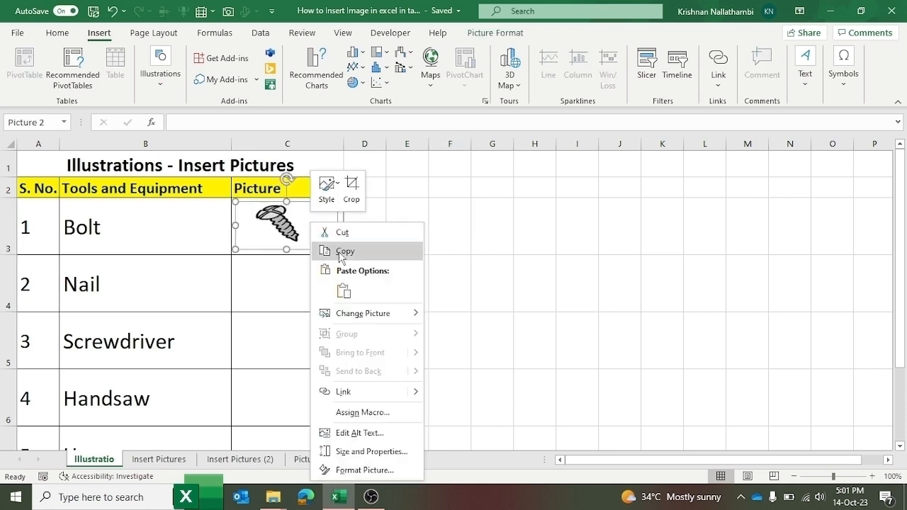
{"action": "left_click", "coordinate": [333, 251]}
{"action": "left_click", "coordinate": [293, 277]}
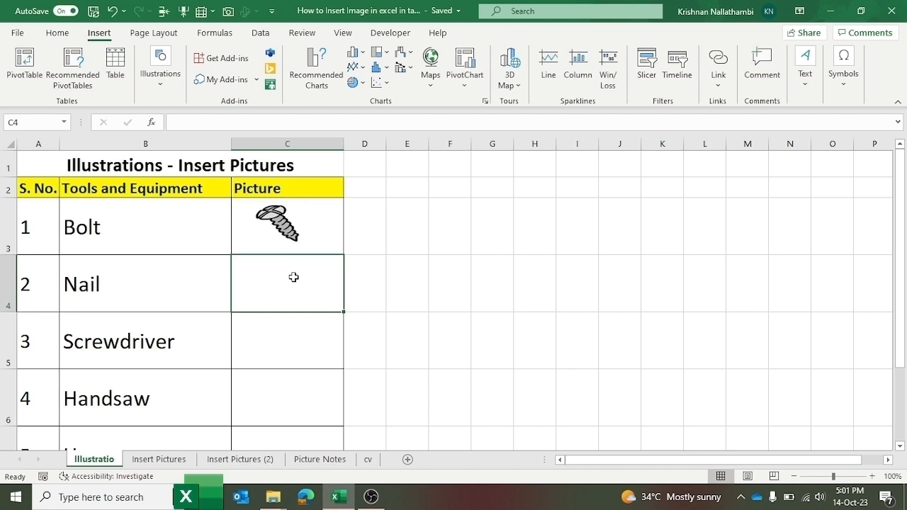
{"action": "key", "text": "ctrl+v"}
- Paste the copied Bolt picture into cells C5, C6 and C7 beside Screwdriver, Handsaw and Hammer
{"action": "left_click", "coordinate": [284, 333]}
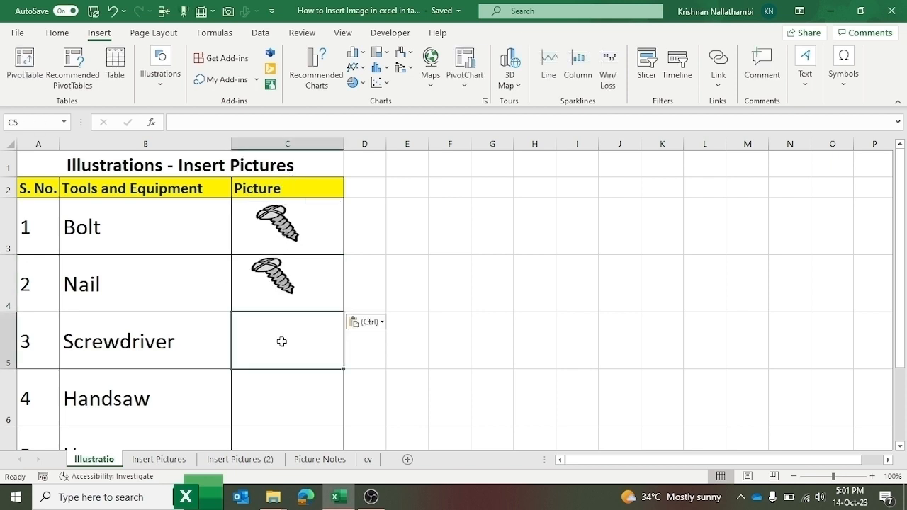
{"action": "key", "text": "ctrl+v"}
{"action": "left_click", "coordinate": [282, 404]}
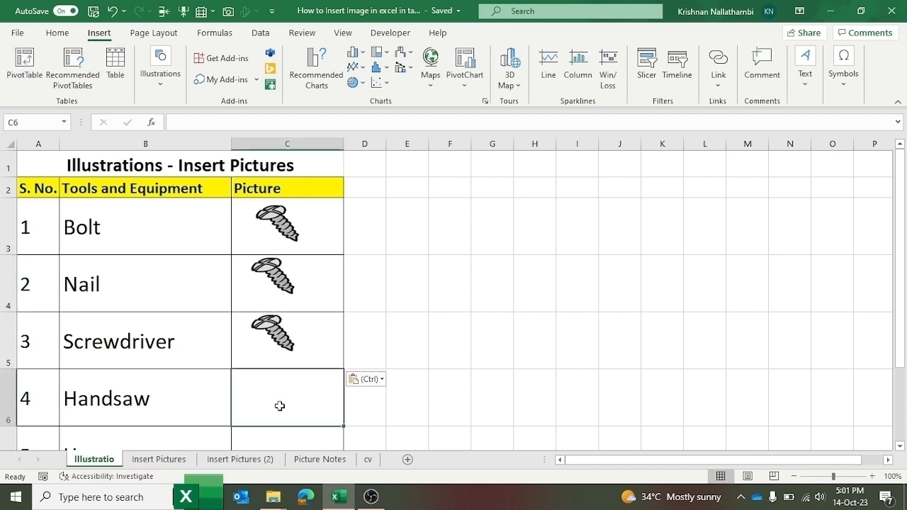
{"action": "key", "text": "ctrl+v"}
{"action": "scroll", "coordinate": [286, 395], "scroll_direction": "down", "scroll_amount": 1}
{"action": "left_click", "coordinate": [272, 356]}
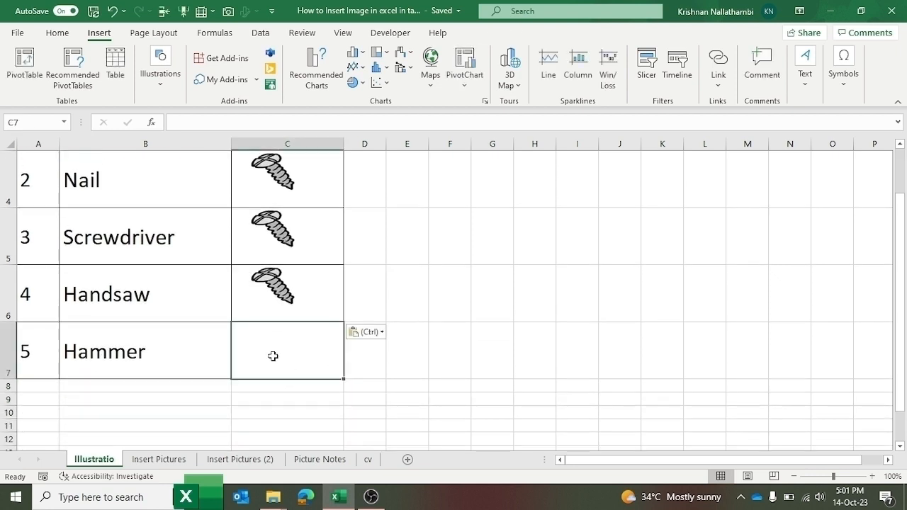
{"action": "key", "text": "ctrl+v"}
{"action": "scroll", "coordinate": [393, 304], "scroll_direction": "up", "scroll_amount": 1}
{"action": "left_click", "coordinate": [403, 304]}
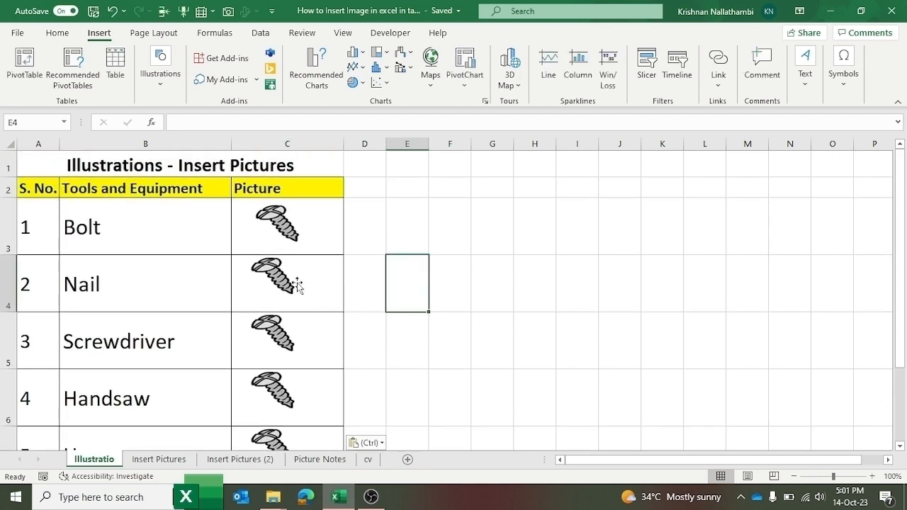
- Change the pasted picture beside Nail to the Nail image file from the Downloads folder
{"action": "left_click", "coordinate": [299, 284]}
{"action": "right_click", "coordinate": [298, 285]}
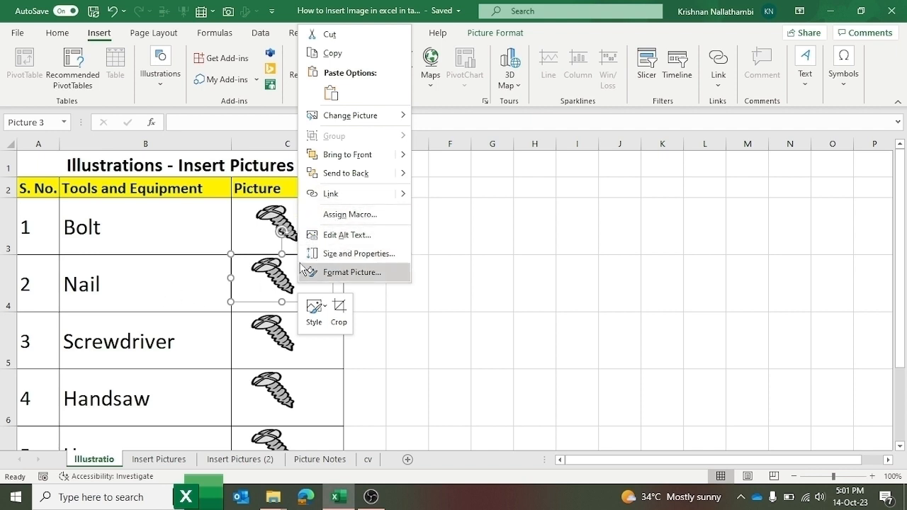
{"action": "mouse_move", "coordinate": [381, 115]}
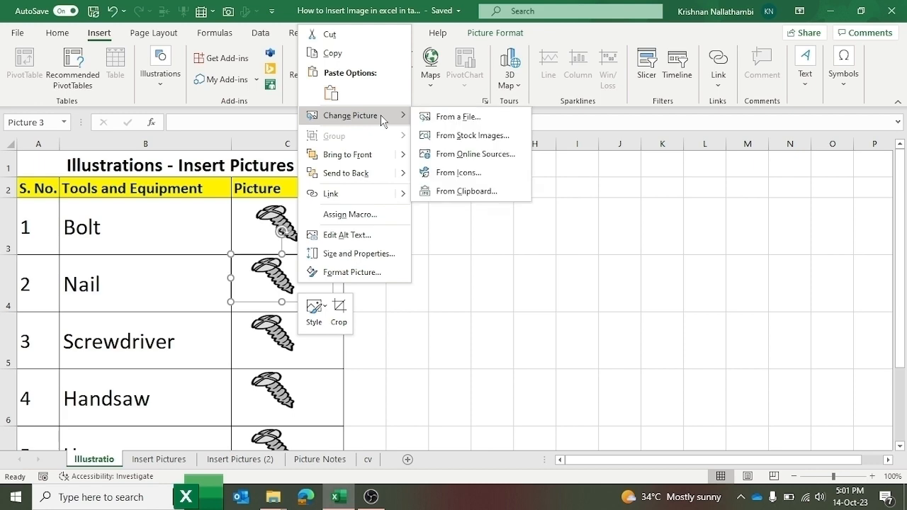
{"action": "left_click", "coordinate": [458, 119]}
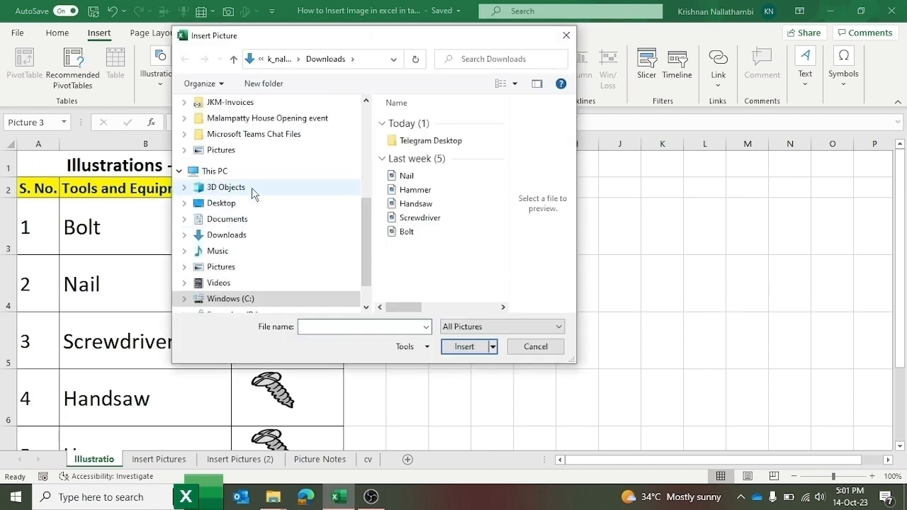
{"action": "left_click", "coordinate": [406, 177]}
{"action": "left_click", "coordinate": [479, 347]}
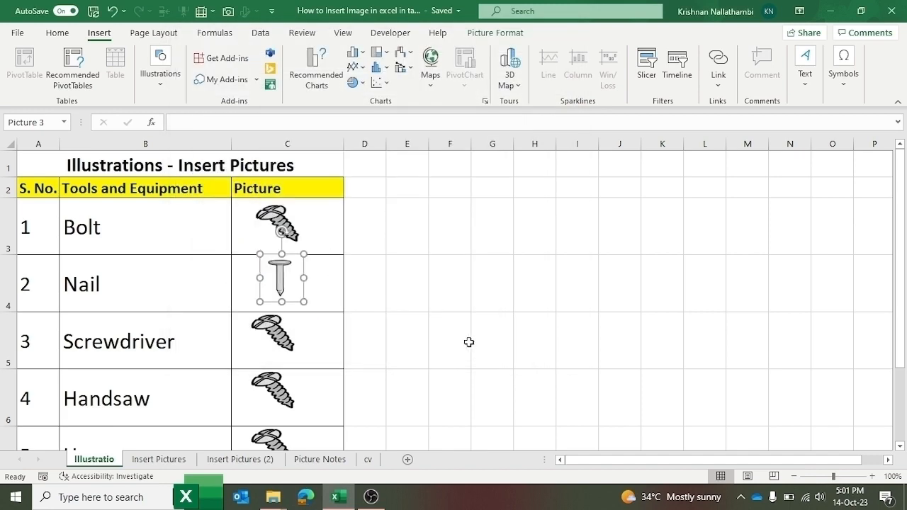
- Change the pasted picture beside Screwdriver to the Screwdriver image file from the Downloads folder
{"action": "left_click", "coordinate": [281, 343]}
{"action": "right_click", "coordinate": [282, 341]}
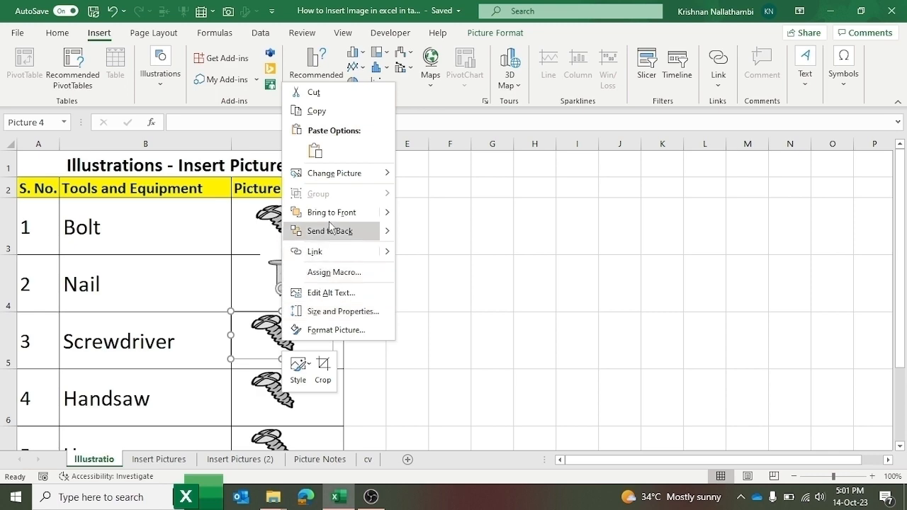
{"action": "mouse_move", "coordinate": [335, 174]}
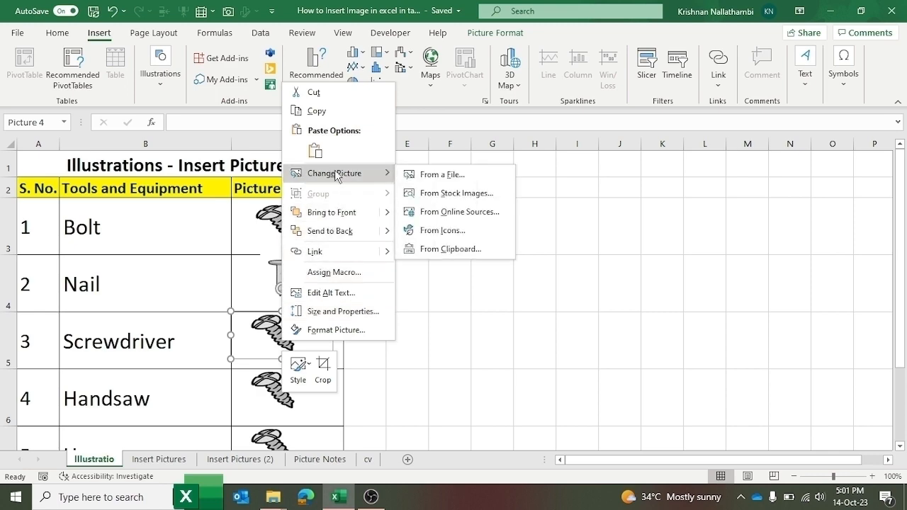
{"action": "left_click", "coordinate": [444, 175]}
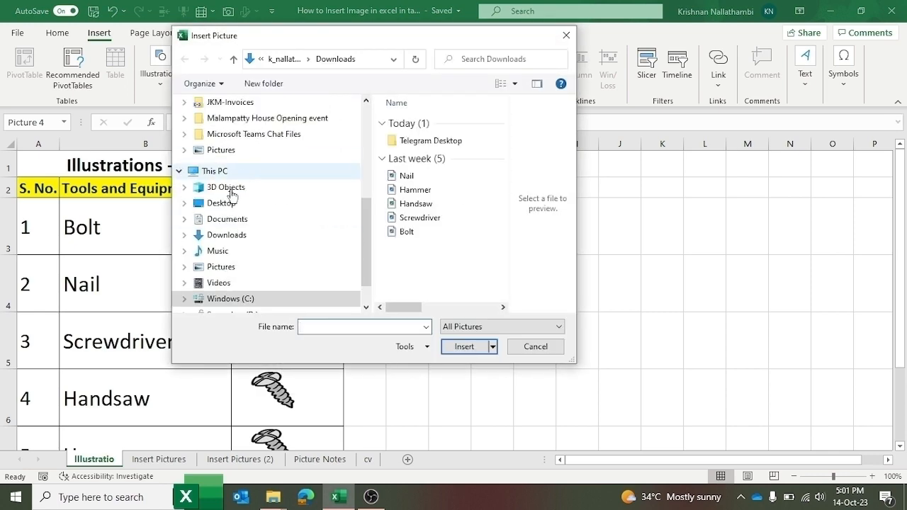
{"action": "left_click", "coordinate": [421, 219]}
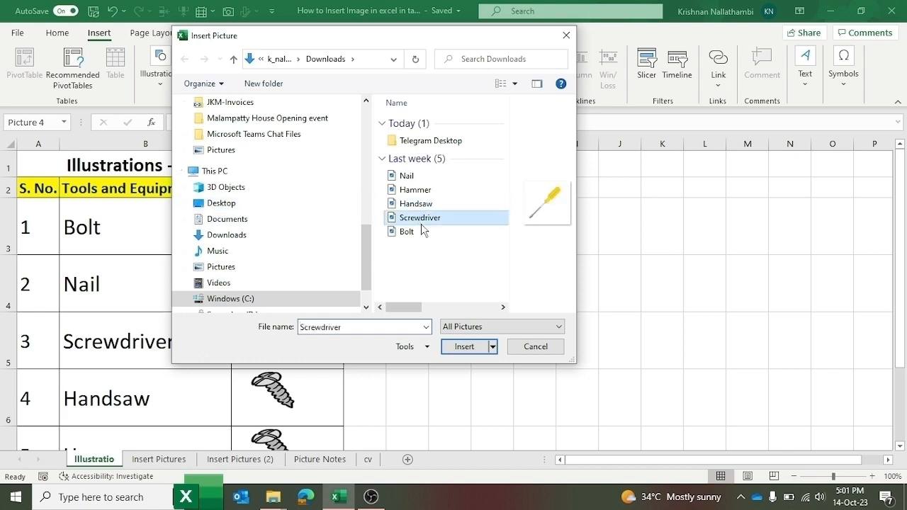
{"action": "left_click", "coordinate": [464, 347]}
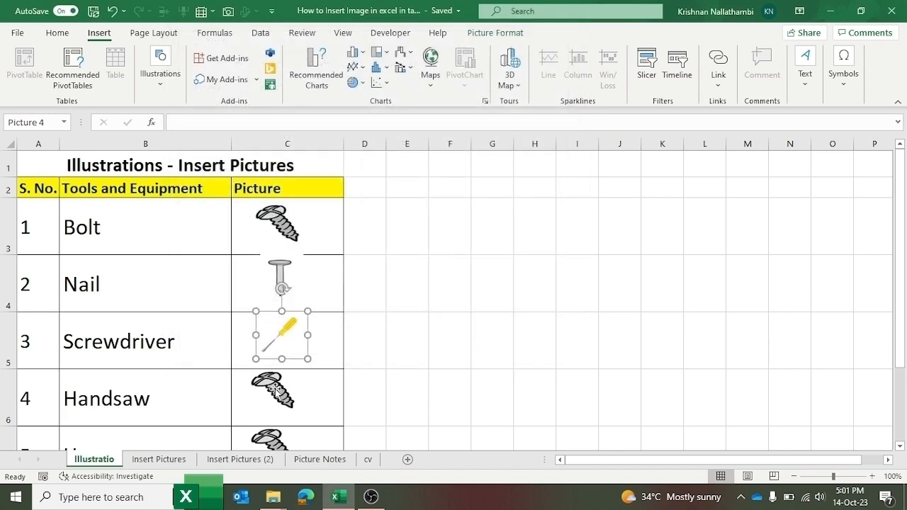
- Change the pasted picture beside Handsaw to the Handsaw image file from the Downloads folder
{"action": "left_click", "coordinate": [293, 397]}
{"action": "right_click", "coordinate": [297, 403]}
{"action": "mouse_move", "coordinate": [348, 231]}
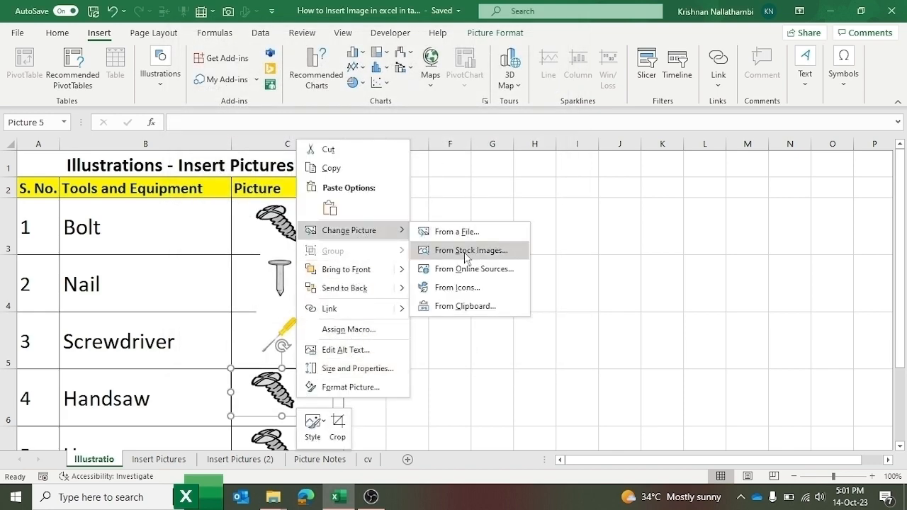
{"action": "left_click", "coordinate": [457, 232]}
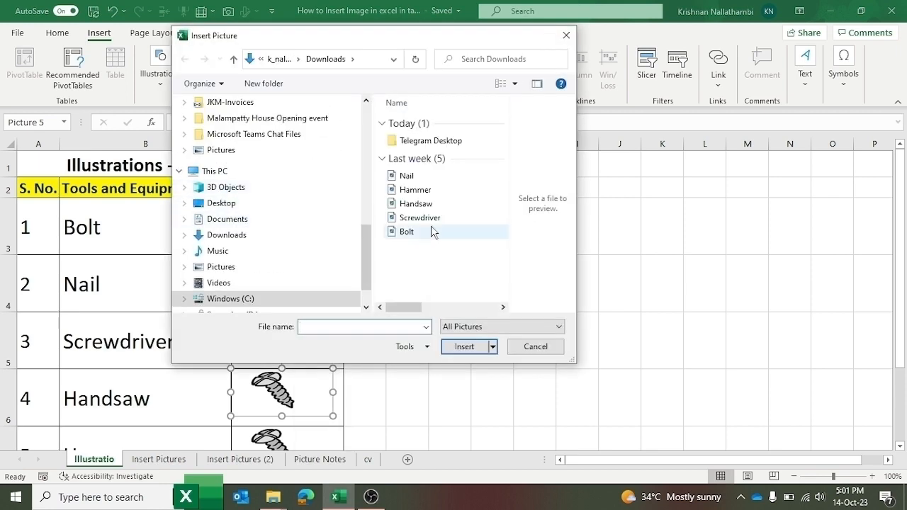
{"action": "left_click_drag", "start_coordinate": [401, 30], "coordinate": [573, 28]}
{"action": "left_click", "coordinate": [600, 204]}
{"action": "left_click", "coordinate": [637, 347]}
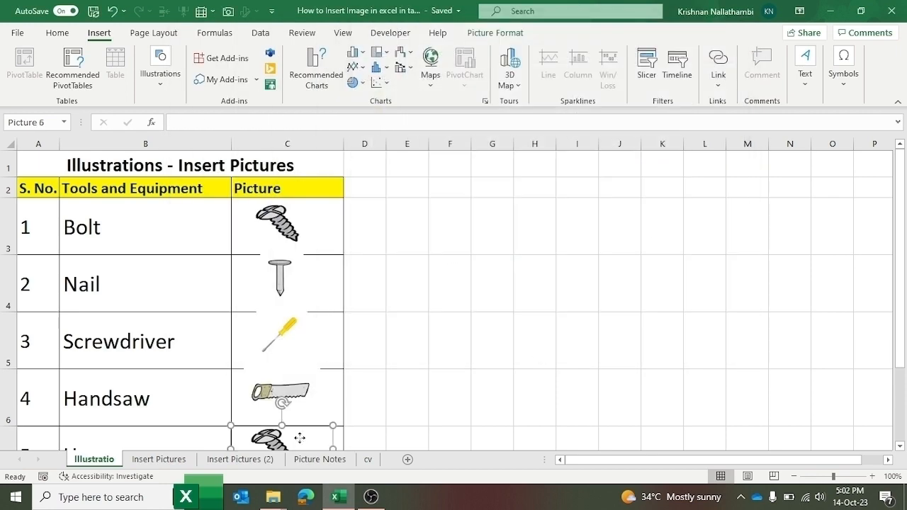
- Change the pasted picture beside Hammer to the Hammer image file and adjust its placement within cell C7
{"action": "scroll", "coordinate": [300, 438], "scroll_direction": "down", "scroll_amount": 1}
{"action": "right_click", "coordinate": [294, 362]}
{"action": "mouse_move", "coordinate": [353, 191]}
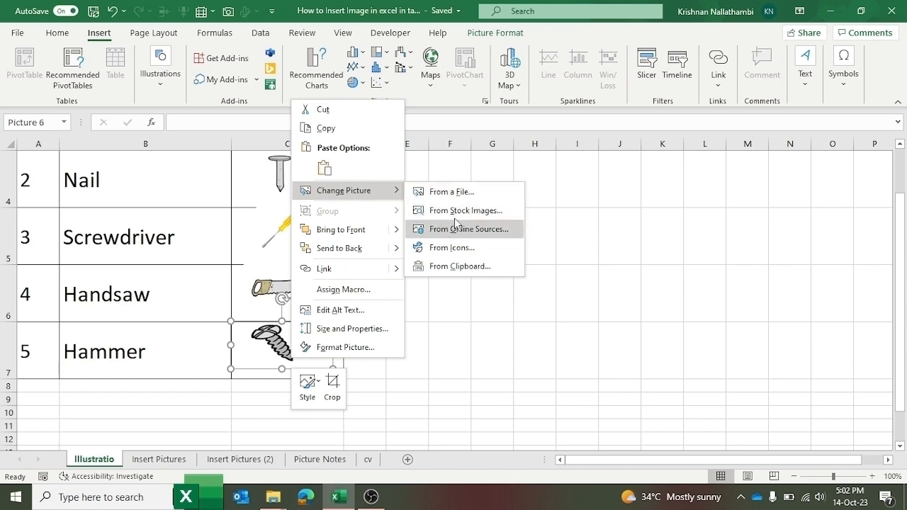
{"action": "left_click", "coordinate": [454, 192]}
{"action": "double_click", "coordinate": [595, 181]}
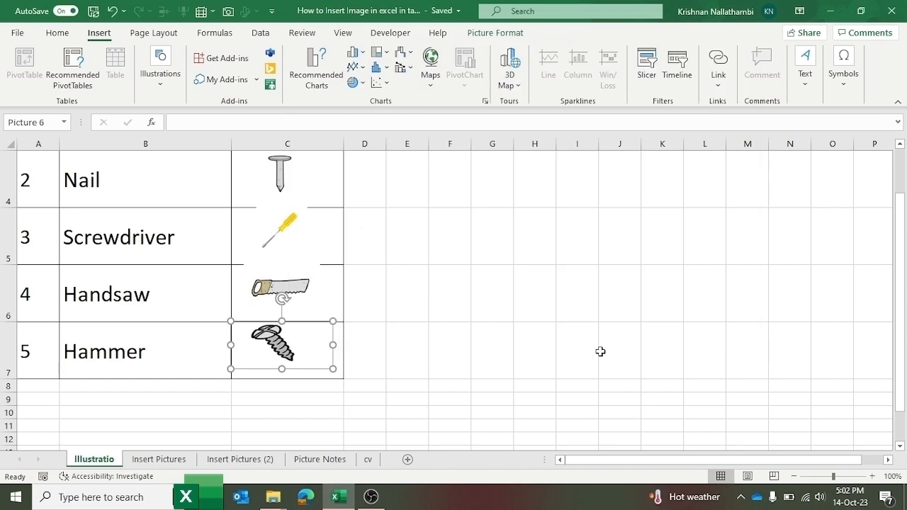
{"action": "left_click_drag", "start_coordinate": [282, 299], "coordinate": [231, 351]}
{"action": "left_click_drag", "start_coordinate": [306, 346], "coordinate": [329, 353]}
- Widen the Handsaw picture and move it slightly down inside cell C6, and widen the Screwdriver picture in cell C5
{"action": "left_click", "coordinate": [302, 292]}
{"action": "mouse_move", "coordinate": [282, 241]}
{"action": "left_mouse_down"}
{"action": "mouse_move", "coordinate": [330, 263]}
{"action": "mouse_move", "coordinate": [285, 248]}
{"action": "left_mouse_up"}
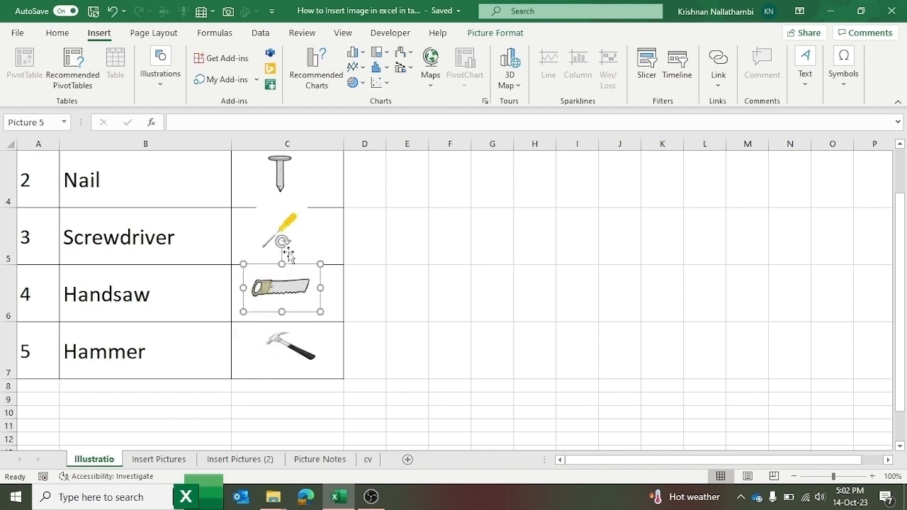
{"action": "left_click_drag", "start_coordinate": [320, 288], "coordinate": [333, 290]}
{"action": "left_click_drag", "start_coordinate": [313, 292], "coordinate": [315, 298]}
{"action": "left_click", "coordinate": [277, 207]}
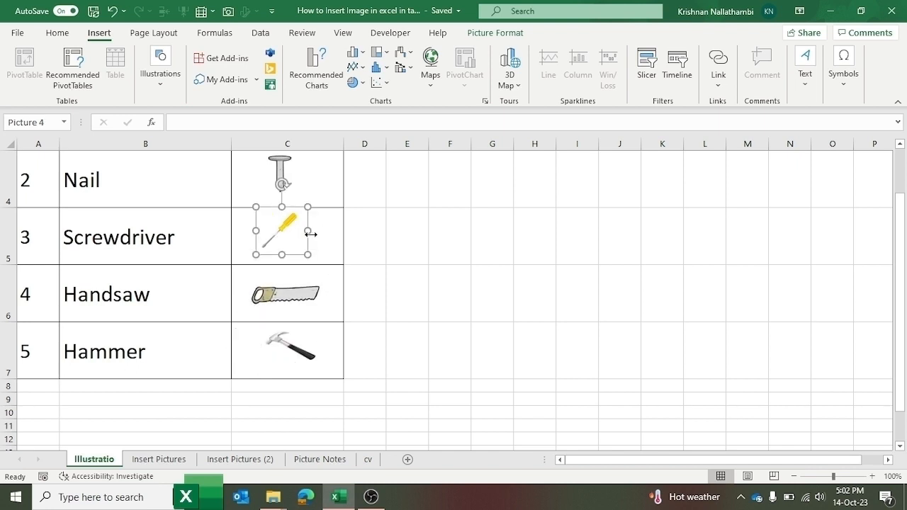
{"action": "left_click_drag", "start_coordinate": [310, 234], "coordinate": [348, 211]}
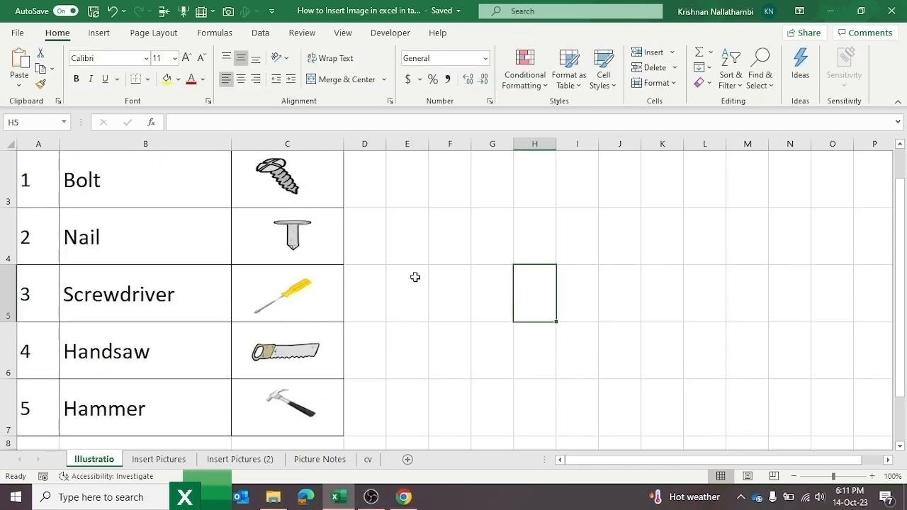
- Insert a 12-point star shape about 2.38" high and 2.49" wide and place it beside the tools table around columns E to H
{"action": "left_click", "coordinate": [415, 277]}
{"action": "left_click", "coordinate": [97, 34]}
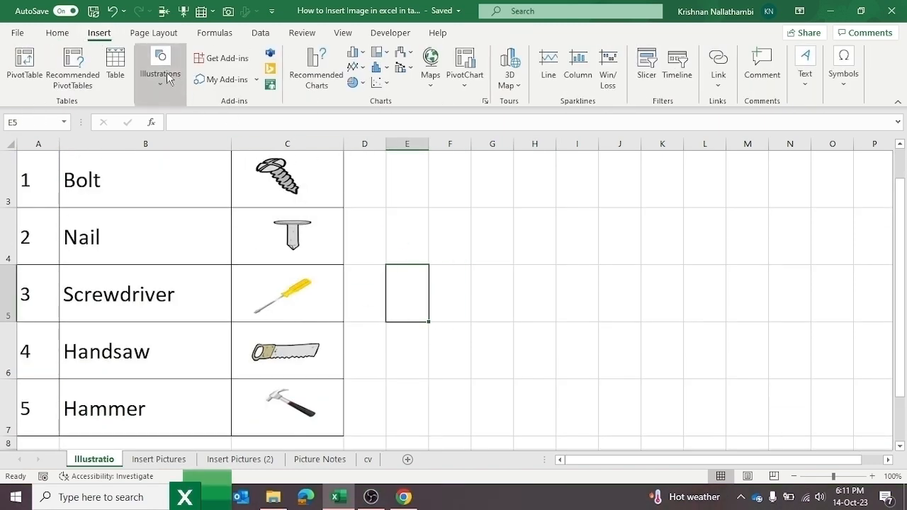
{"action": "left_click", "coordinate": [155, 82]}
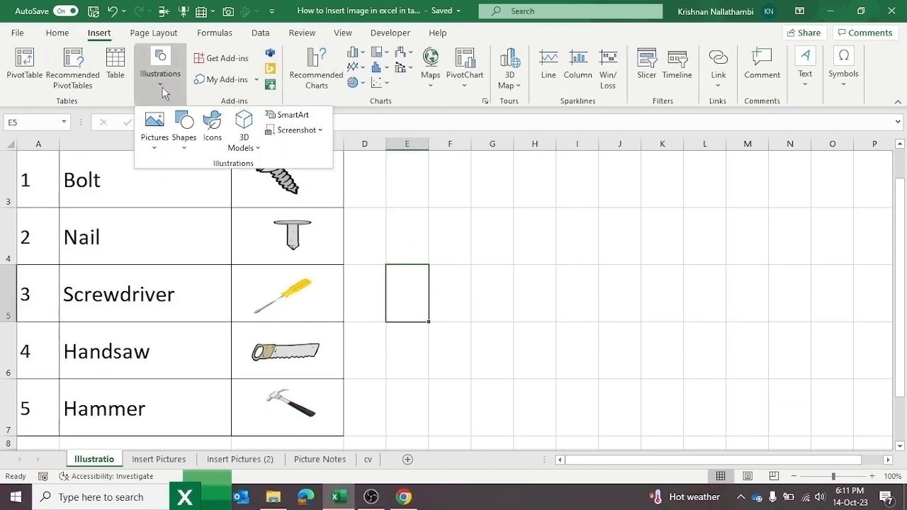
{"action": "left_click", "coordinate": [186, 147]}
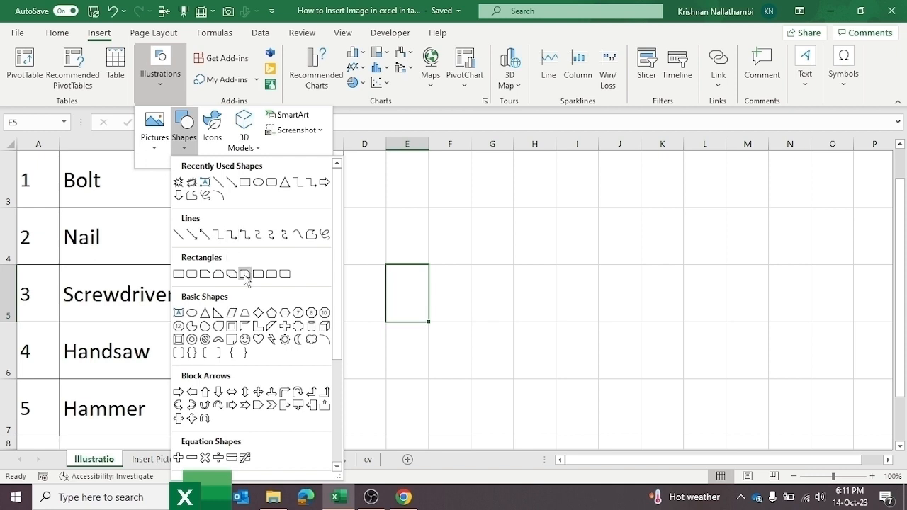
{"action": "scroll", "coordinate": [248, 300], "scroll_direction": "down", "scroll_amount": 2}
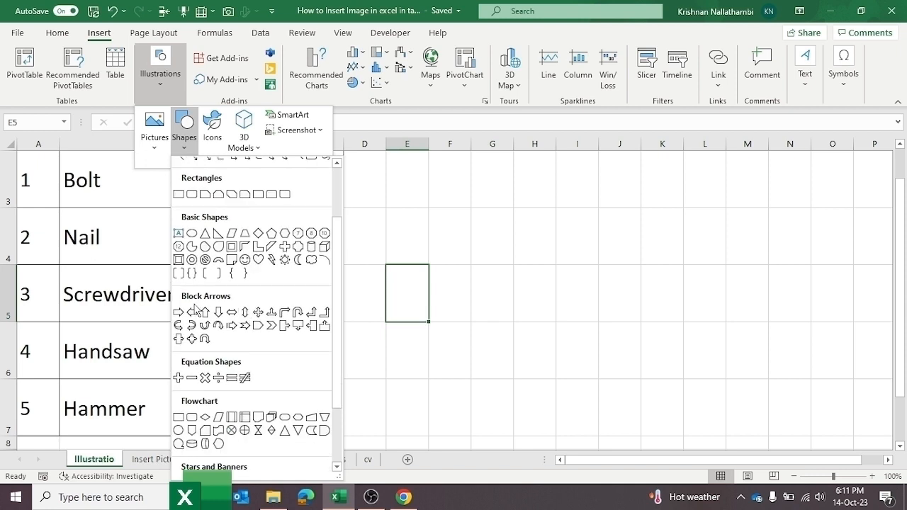
{"action": "scroll", "coordinate": [234, 307], "scroll_direction": "down", "scroll_amount": 1}
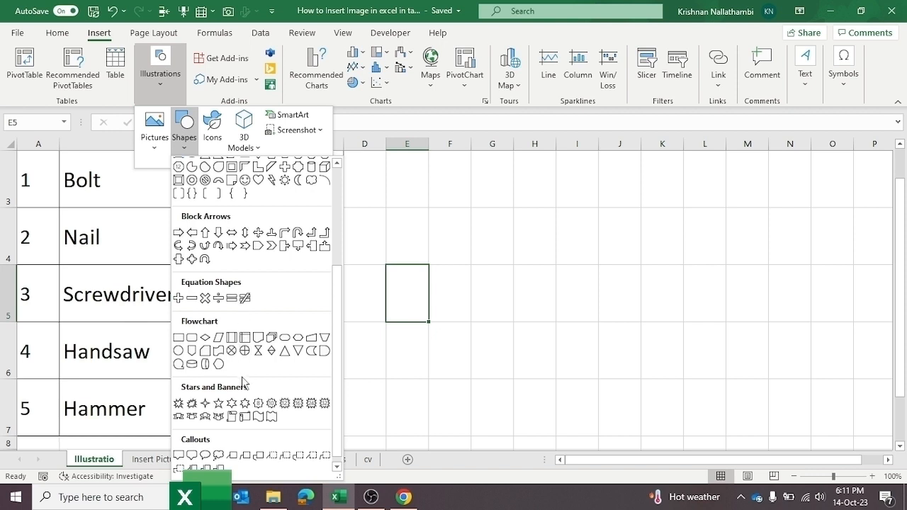
{"action": "scroll", "coordinate": [243, 383], "scroll_direction": "down", "scroll_amount": 1}
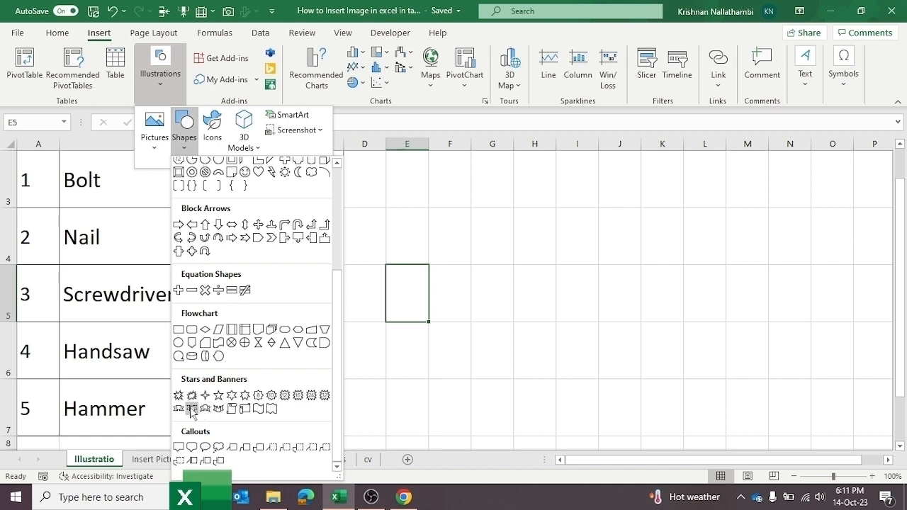
{"action": "left_click", "coordinate": [284, 396]}
{"action": "left_click_drag", "start_coordinate": [500, 246], "coordinate": [657, 398]}
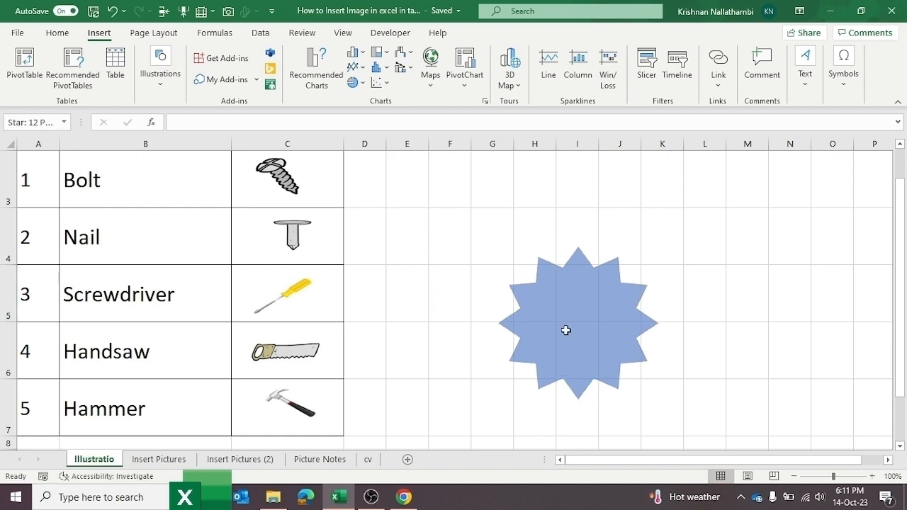
{"action": "left_click_drag", "start_coordinate": [569, 321], "coordinate": [466, 256]}
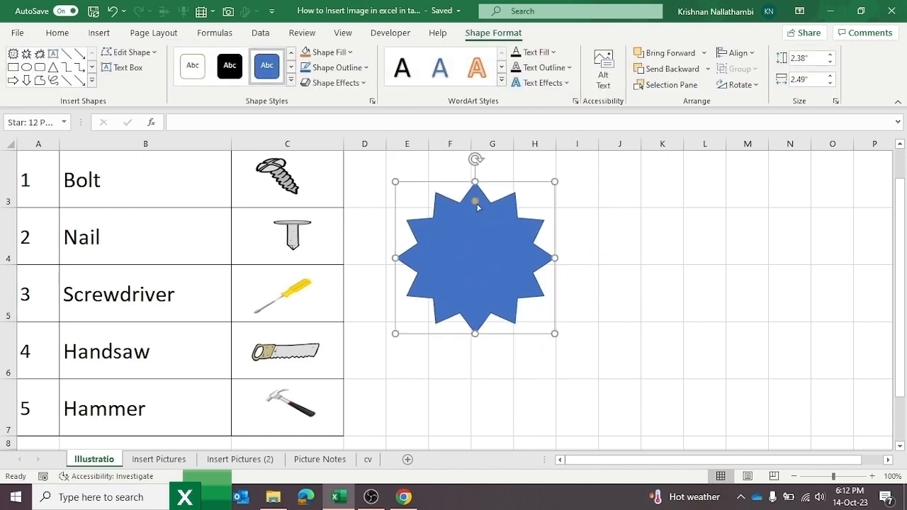
- Fill the star shape with the Hammer image file from the Downloads folder
{"action": "right_click", "coordinate": [451, 248]}
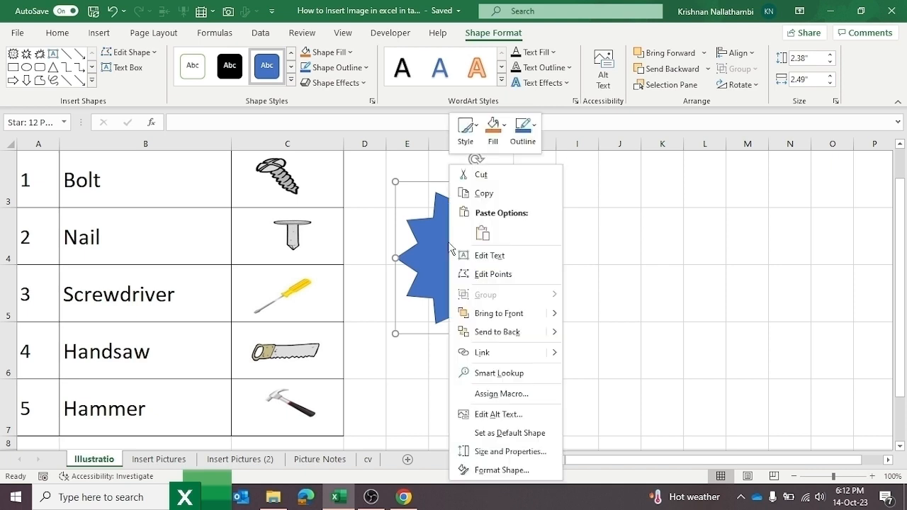
{"action": "left_click", "coordinate": [490, 235]}
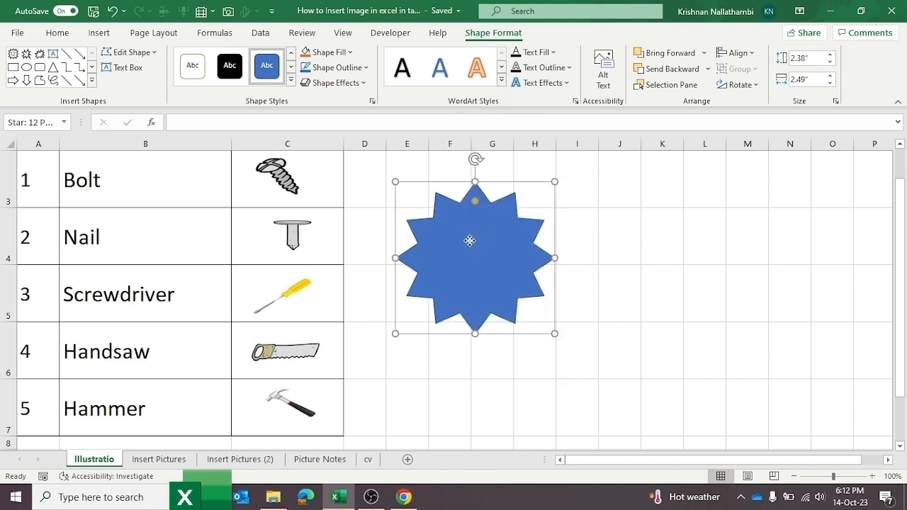
{"action": "right_click", "coordinate": [473, 248]}
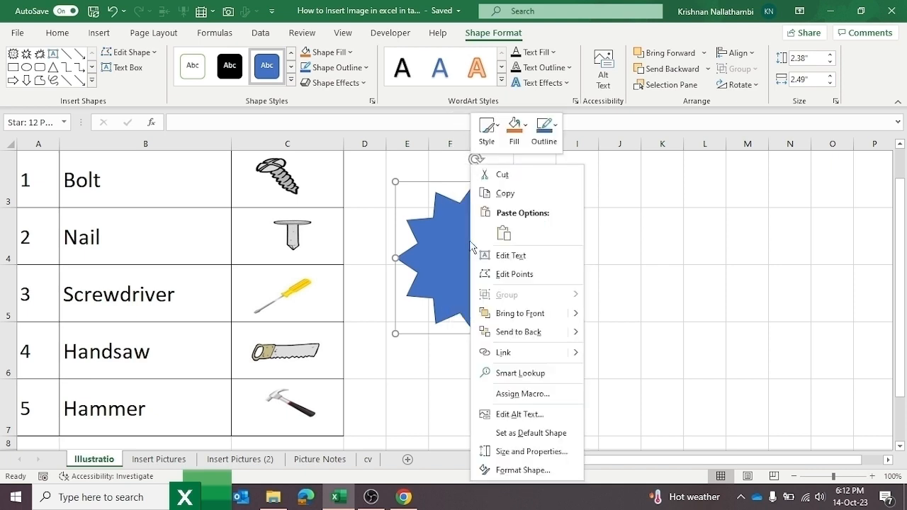
{"action": "left_click", "coordinate": [515, 140]}
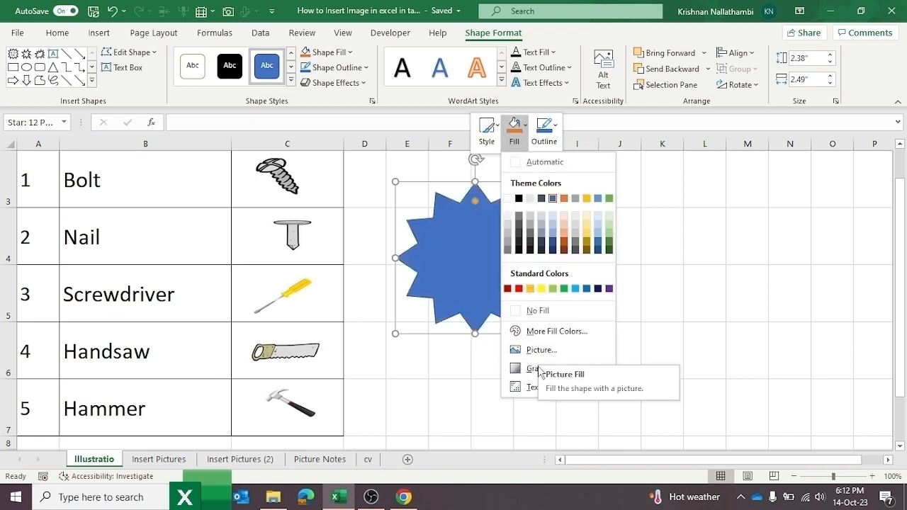
{"action": "mouse_move", "coordinate": [536, 377]}
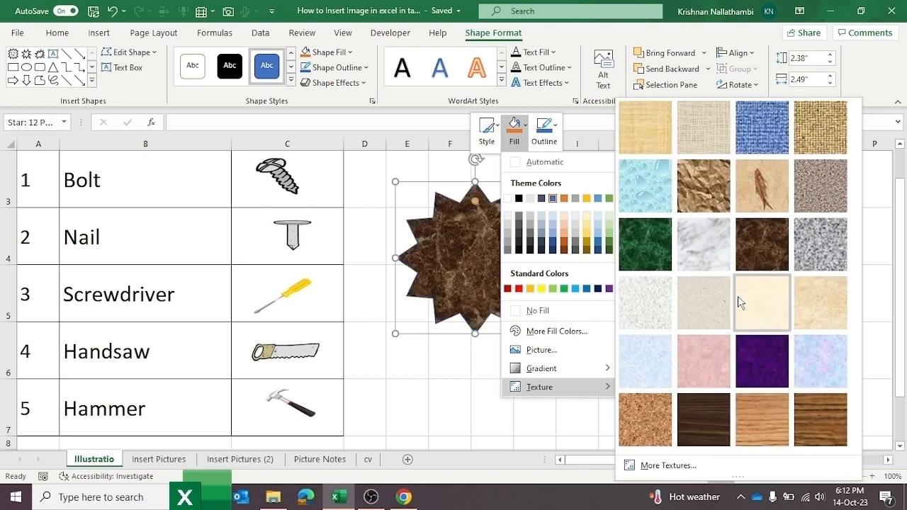
{"action": "left_click", "coordinate": [551, 352]}
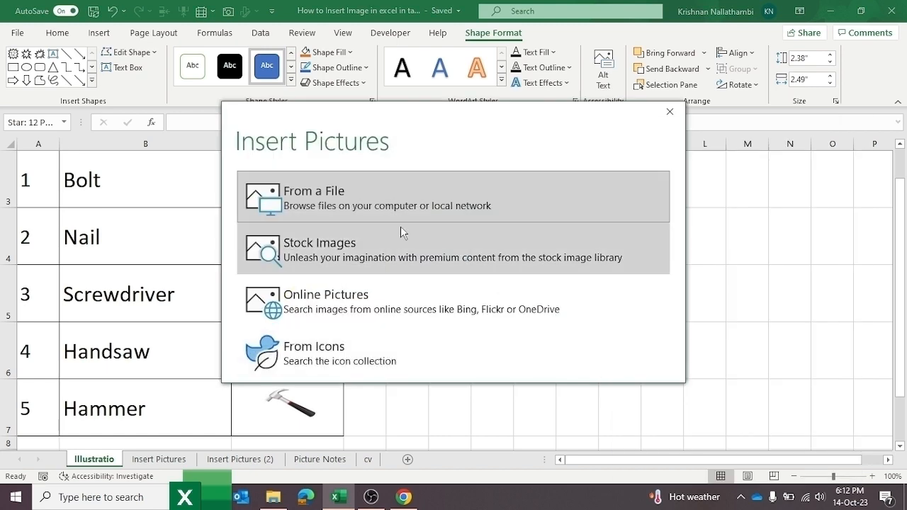
{"action": "left_click", "coordinate": [346, 200]}
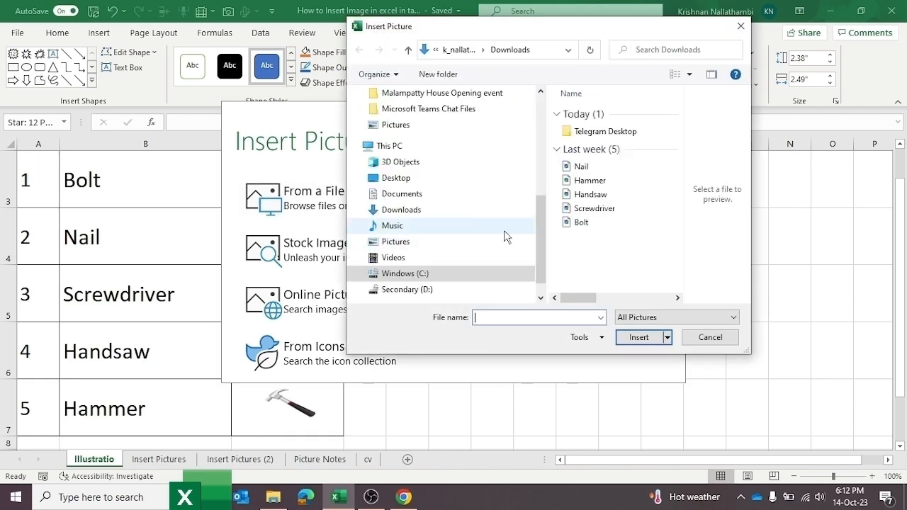
{"action": "left_click", "coordinate": [590, 182]}
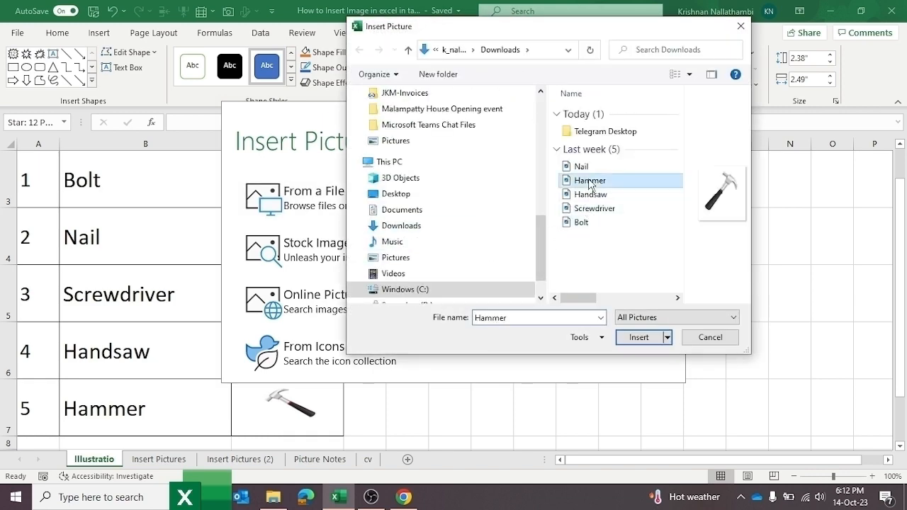
{"action": "left_click", "coordinate": [636, 338]}
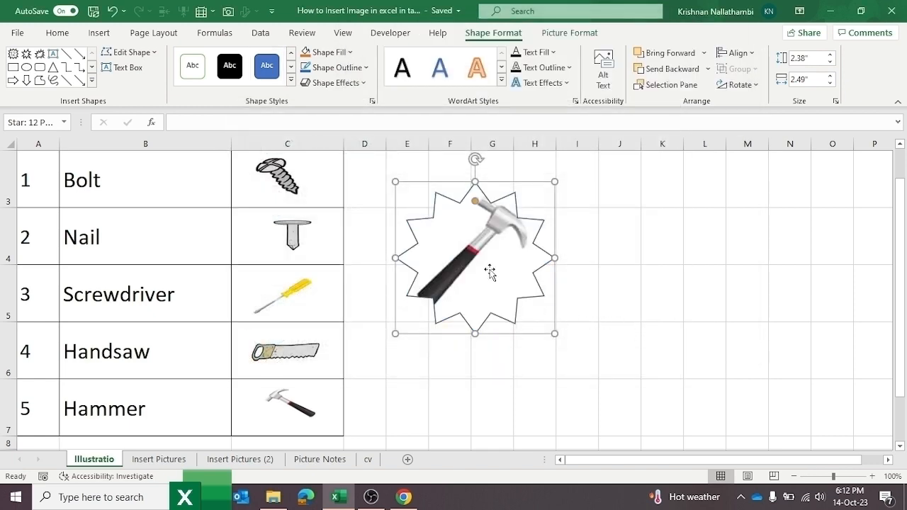
- Shrink the hammer-filled star to about 1.02" high and 1.54" wide and place it around columns G to J in row 5
{"action": "left_click_drag", "start_coordinate": [504, 272], "coordinate": [590, 326]}
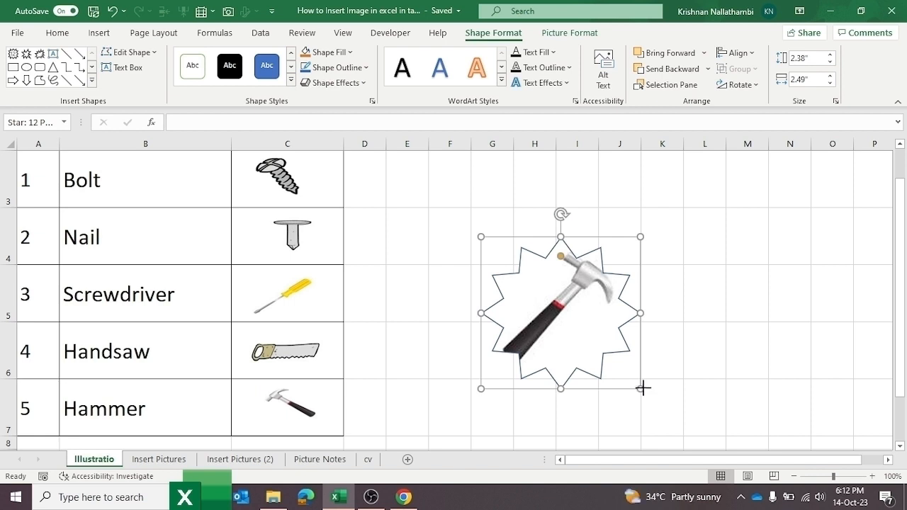
{"action": "left_click_drag", "start_coordinate": [636, 385], "coordinate": [580, 302]}
{"action": "left_click_drag", "start_coordinate": [525, 284], "coordinate": [557, 305]}
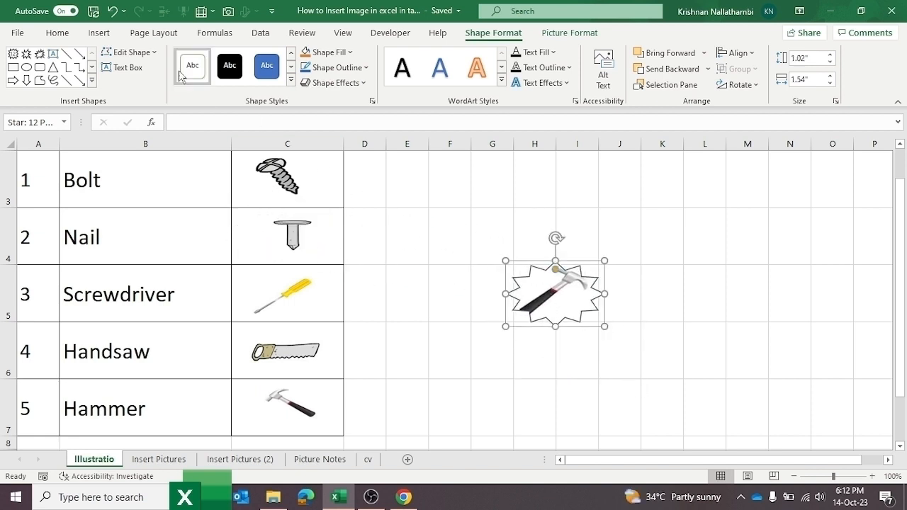
- Select cell E4 and search the stock icons for nail
{"action": "left_click", "coordinate": [408, 226]}
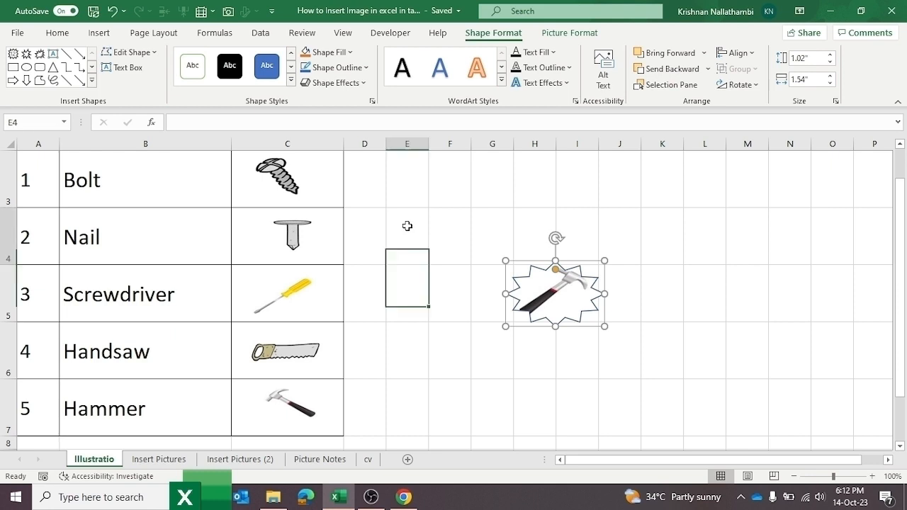
{"action": "left_click", "coordinate": [99, 32]}
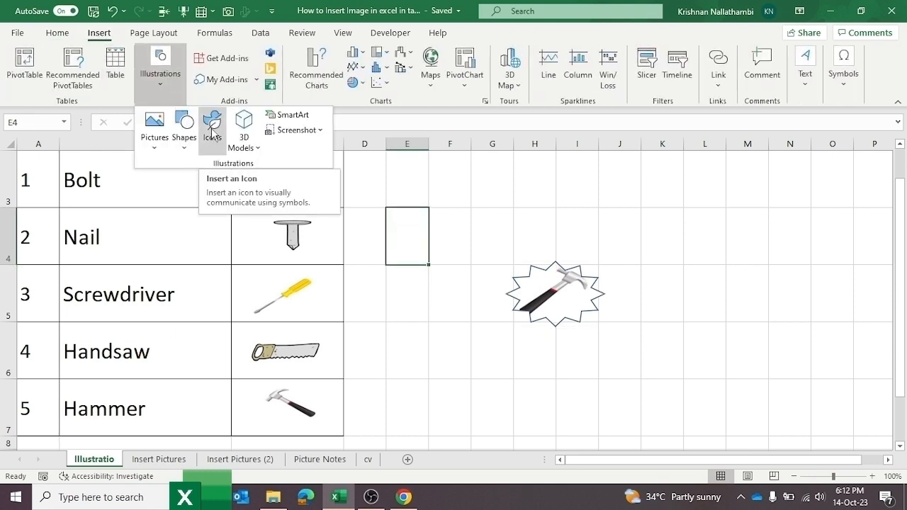
{"action": "left_click", "coordinate": [212, 133]}
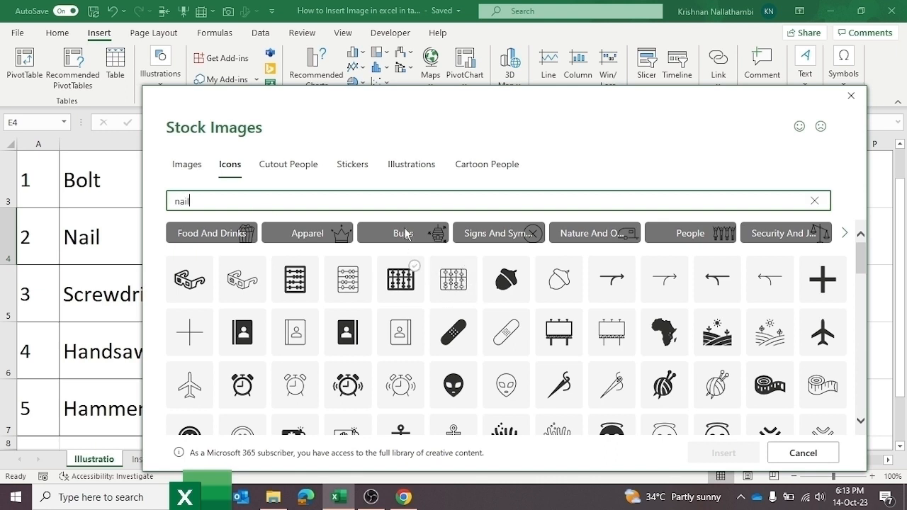
{"action": "key", "text": "Return"}
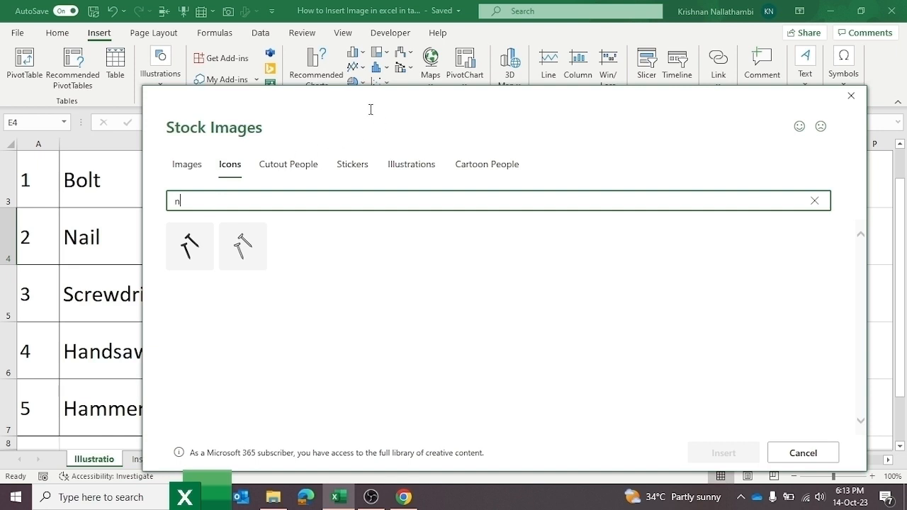
- Clear the icon search, move the stock images dialog aside and search for hammer
{"action": "key", "text": "BackSpace"}
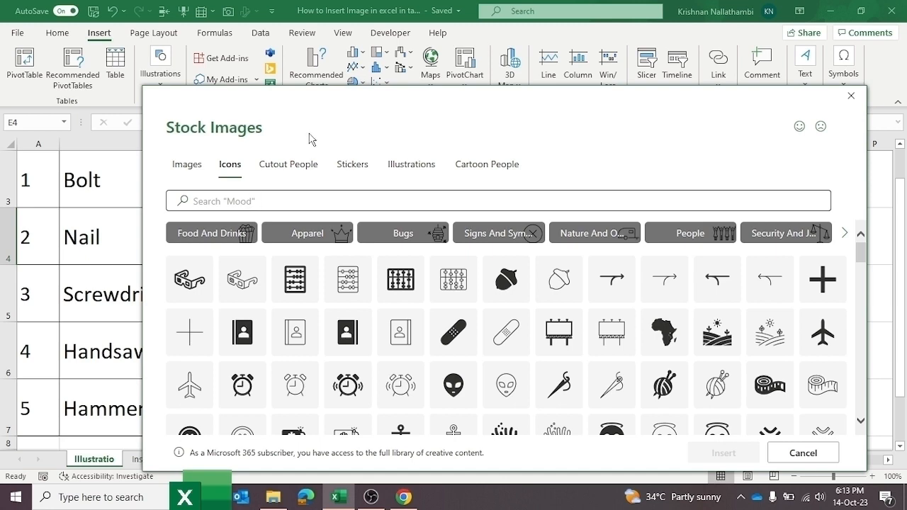
{"action": "left_click_drag", "start_coordinate": [303, 109], "coordinate": [422, 71]}
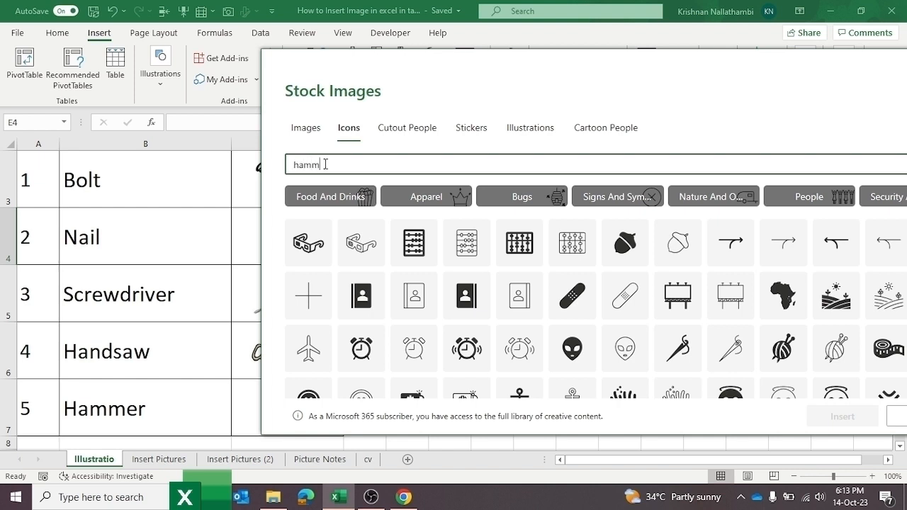
{"action": "type", "text": "er"}
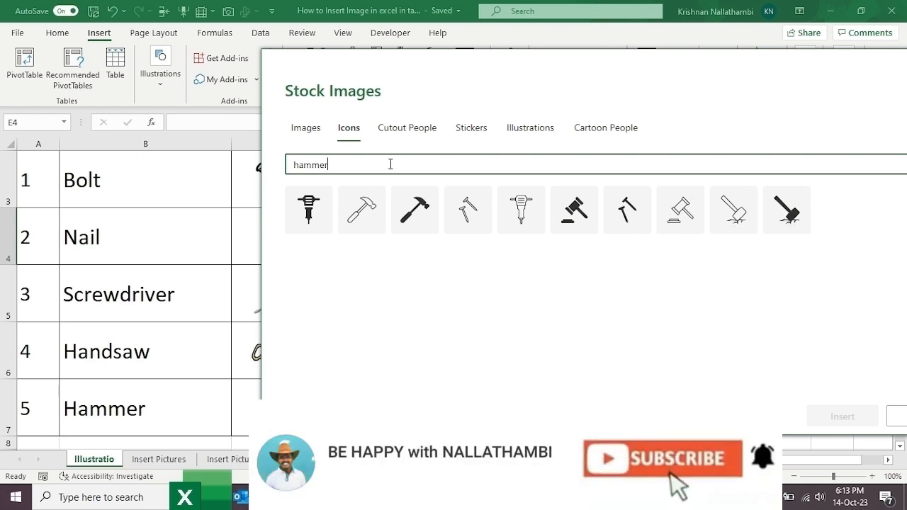
- Replace the icon search with screwdriver, and close the stock images dialog without inserting anything
{"action": "key", "text": "BackSpace"}
{"action": "key", "text": "BackSpace"}
{"action": "key", "text": "BackSpace"}
{"action": "key", "text": "BackSpace"}
{"action": "key", "text": "BackSpace"}
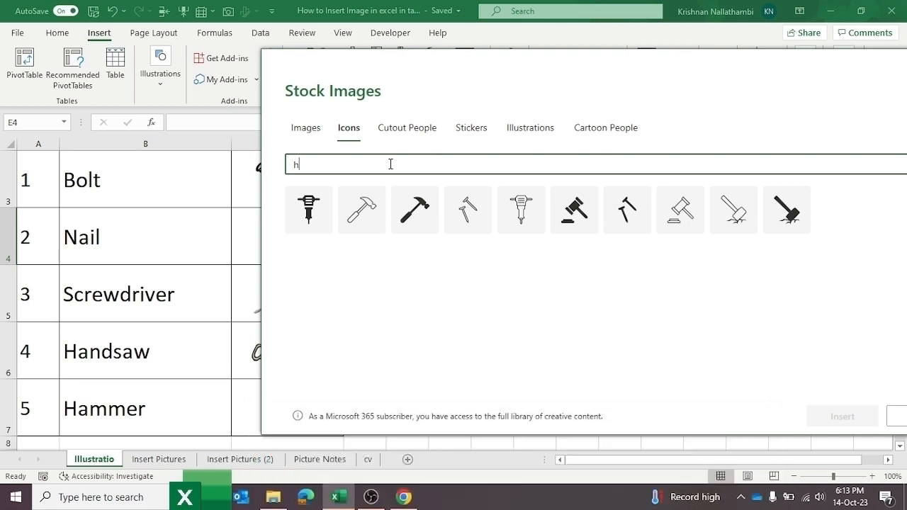
{"action": "key", "text": "BackSpace"}
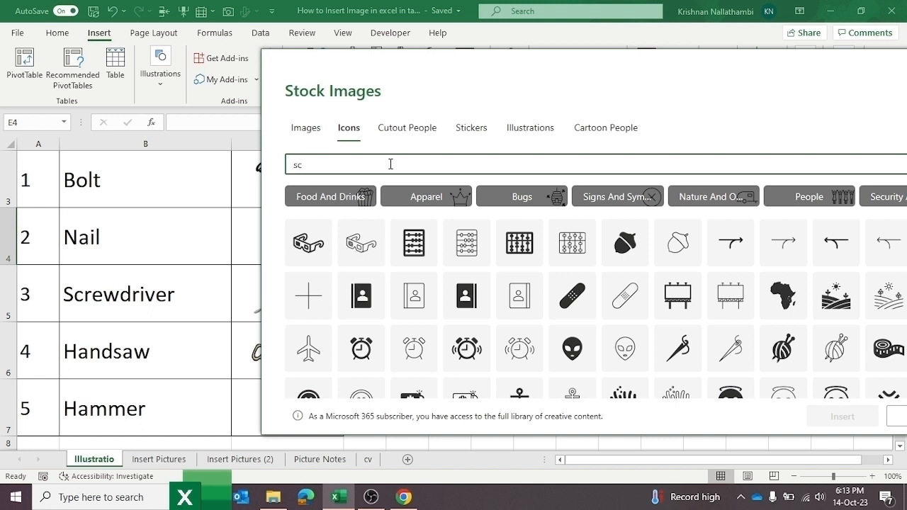
{"action": "type", "text": "ewdriver"}
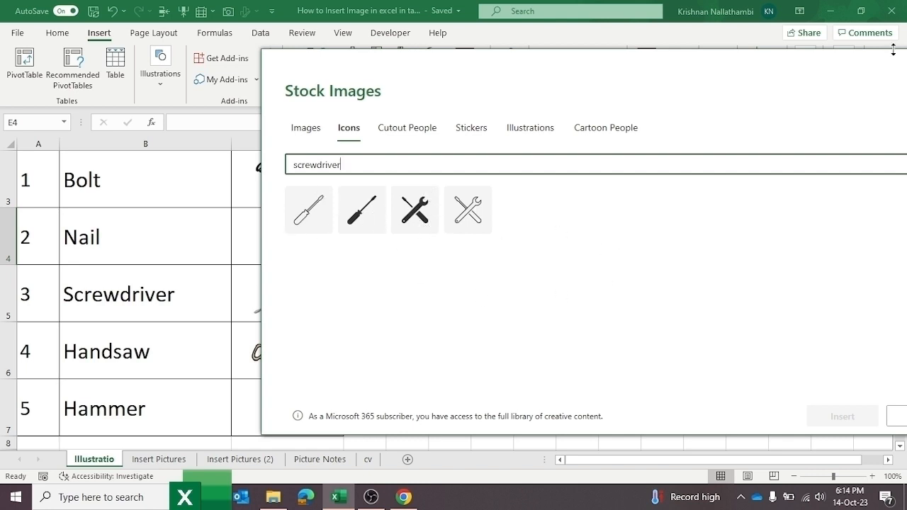
{"action": "left_click_drag", "start_coordinate": [893, 50], "coordinate": [723, 111]}
{"action": "left_click", "coordinate": [765, 106]}
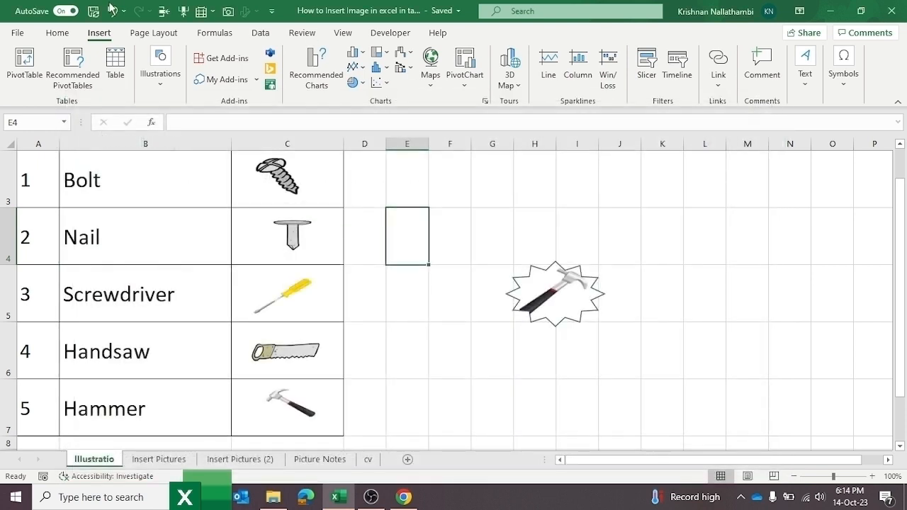
- Open the stock 3D models library and browse the Electronics and Gadgets category
{"action": "left_click", "coordinate": [158, 81]}
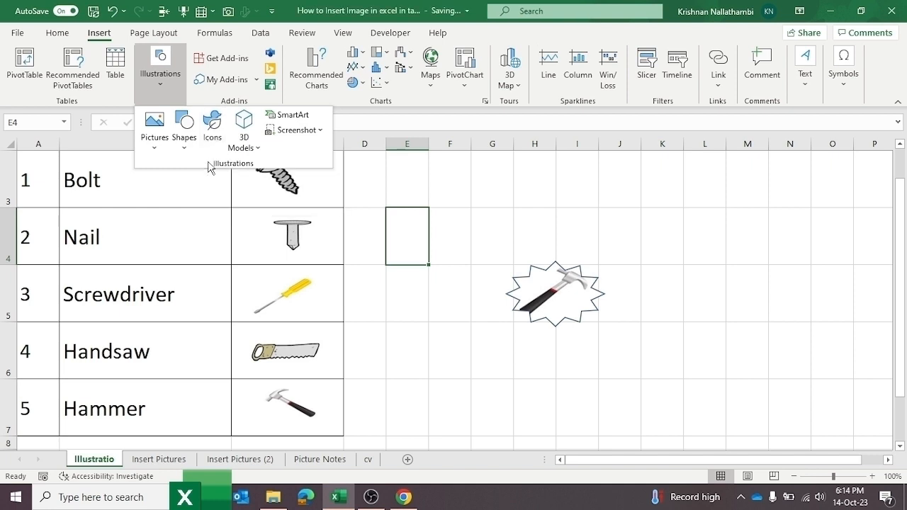
{"action": "left_click", "coordinate": [250, 149]}
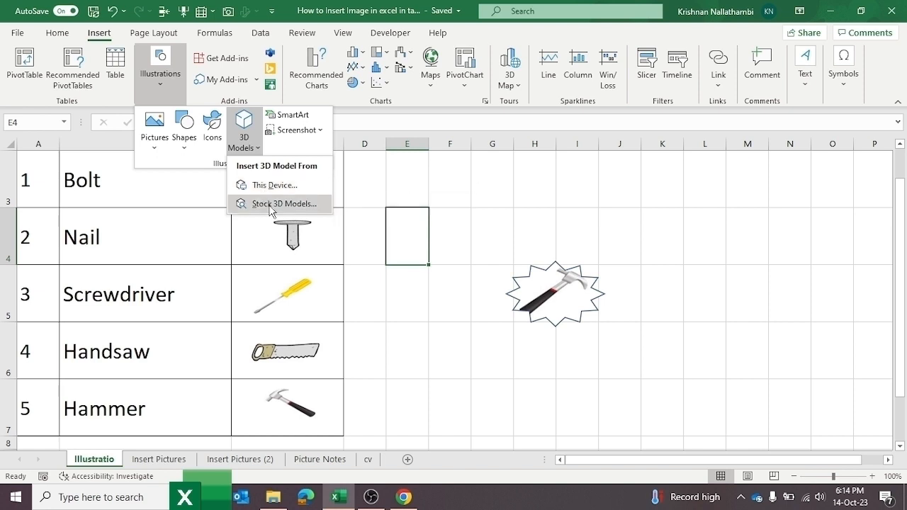
{"action": "left_click", "coordinate": [270, 207]}
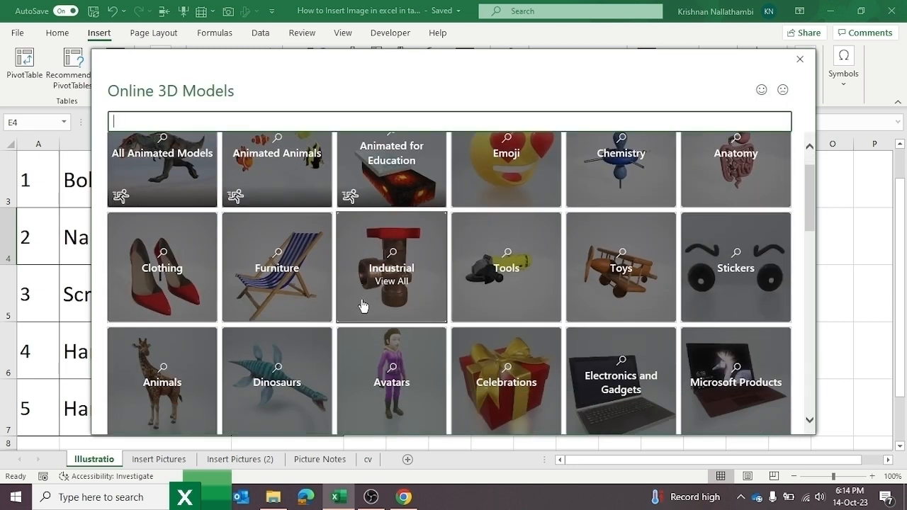
{"action": "scroll", "coordinate": [365, 304], "scroll_direction": "down", "scroll_amount": 2}
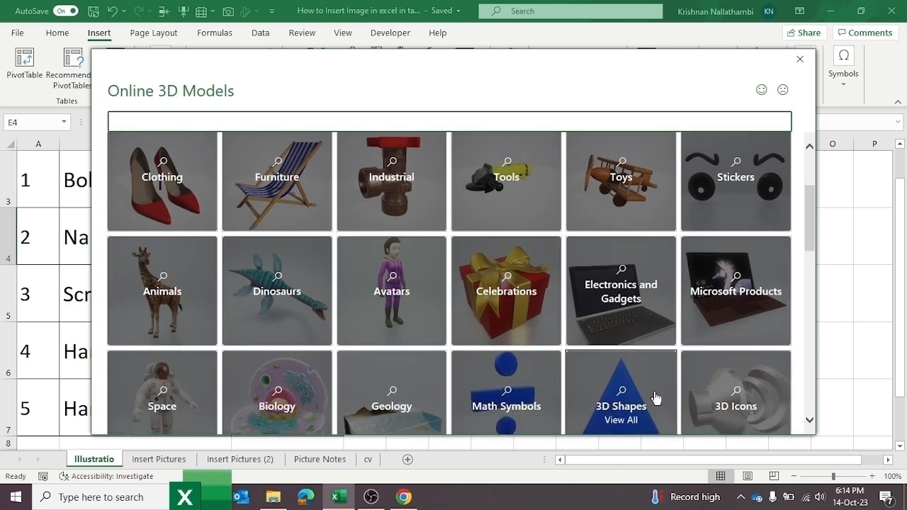
{"action": "left_click", "coordinate": [634, 312]}
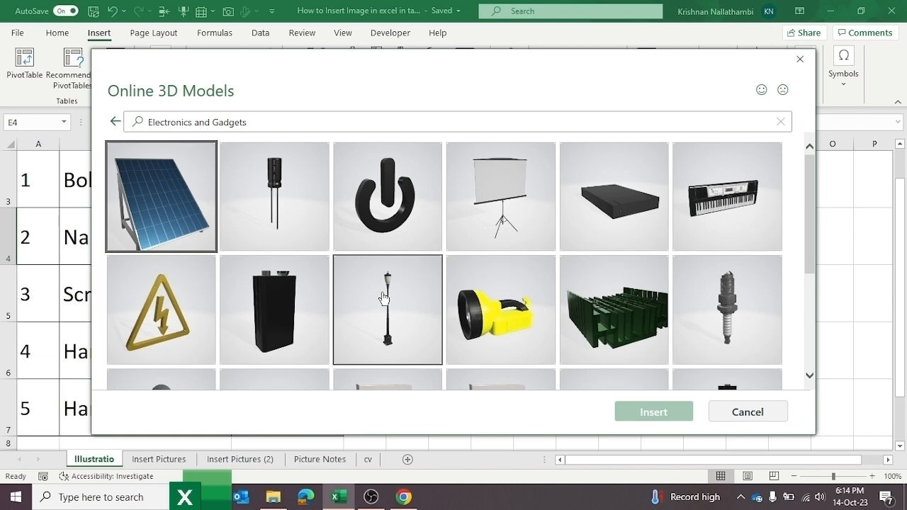
- Insert the grey microphone 3D model into the sheet and deselect it by selecting cell I4
{"action": "scroll", "coordinate": [382, 298], "scroll_direction": "down", "scroll_amount": 5}
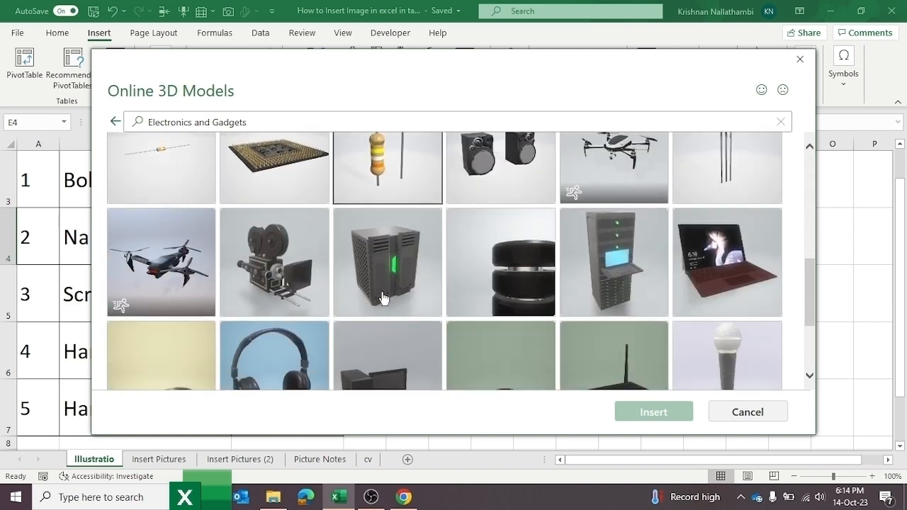
{"action": "scroll", "coordinate": [383, 298], "scroll_direction": "up", "scroll_amount": 3}
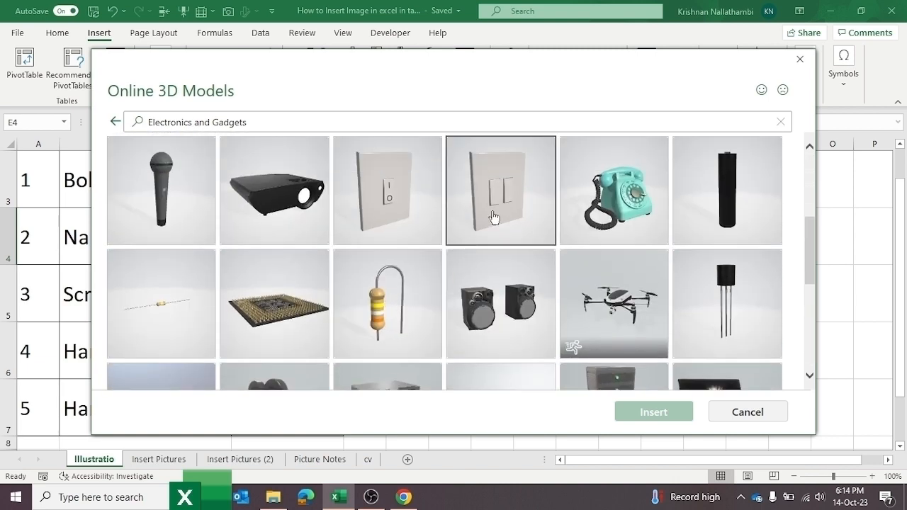
{"action": "scroll", "coordinate": [378, 268], "scroll_direction": "up", "scroll_amount": 1}
{"action": "left_click", "coordinate": [197, 267]}
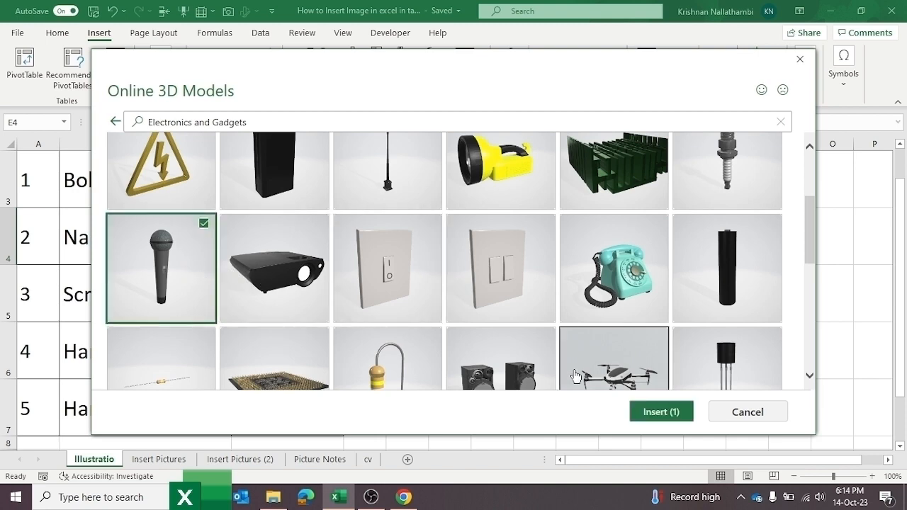
{"action": "left_click", "coordinate": [659, 414]}
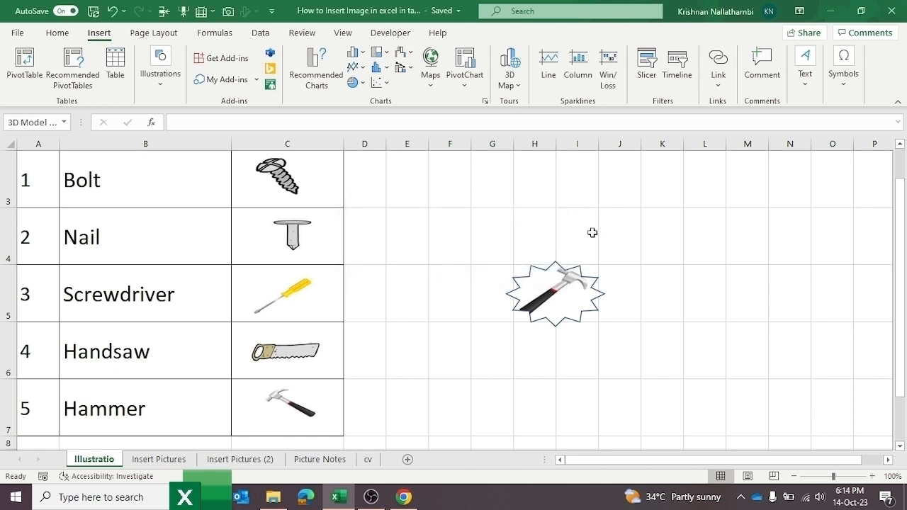
{"action": "left_click", "coordinate": [565, 232]}
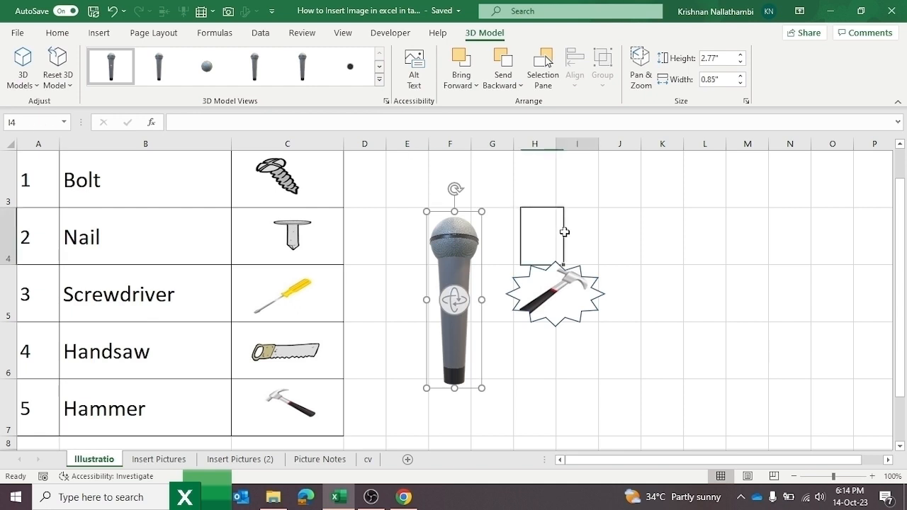
- Switch to Chrome, close the WhatsApp tab, and return to the Excel workbook
{"action": "left_click", "coordinate": [98, 32]}
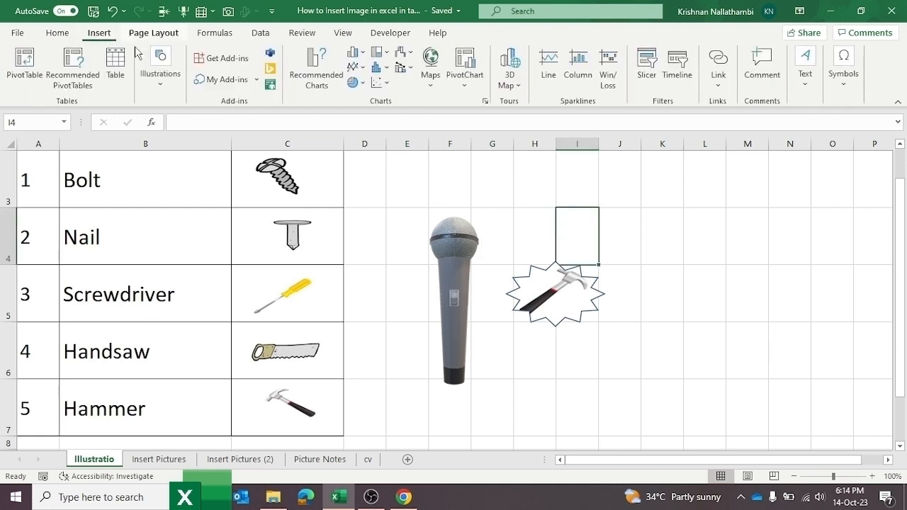
{"action": "left_click", "coordinate": [158, 81]}
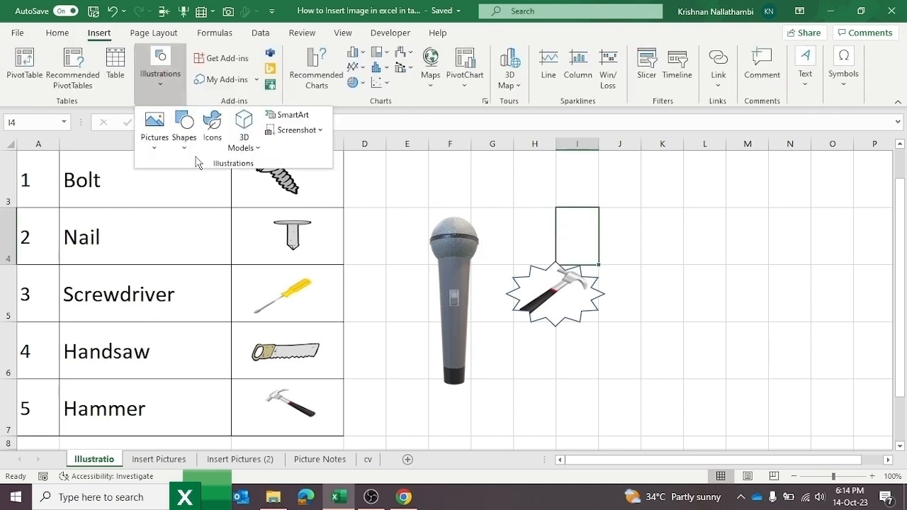
{"action": "left_click", "coordinate": [294, 132]}
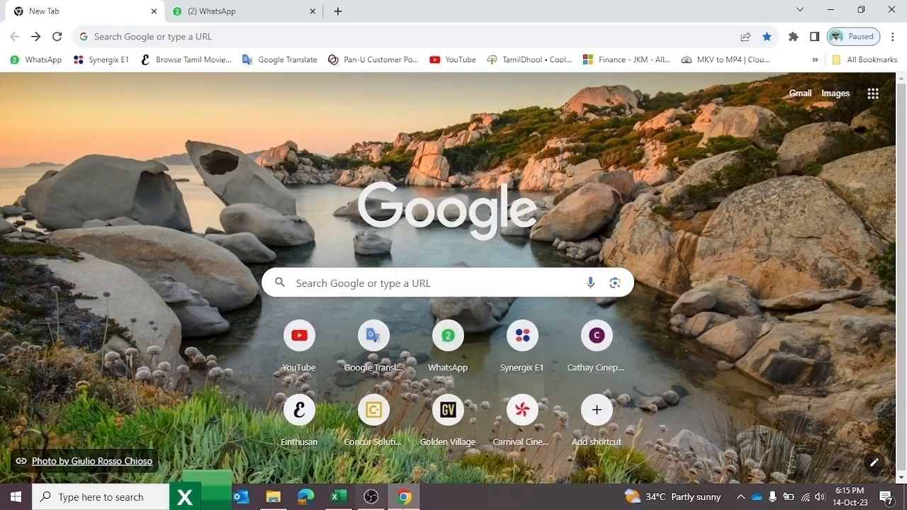
{"action": "left_click", "coordinate": [312, 12]}
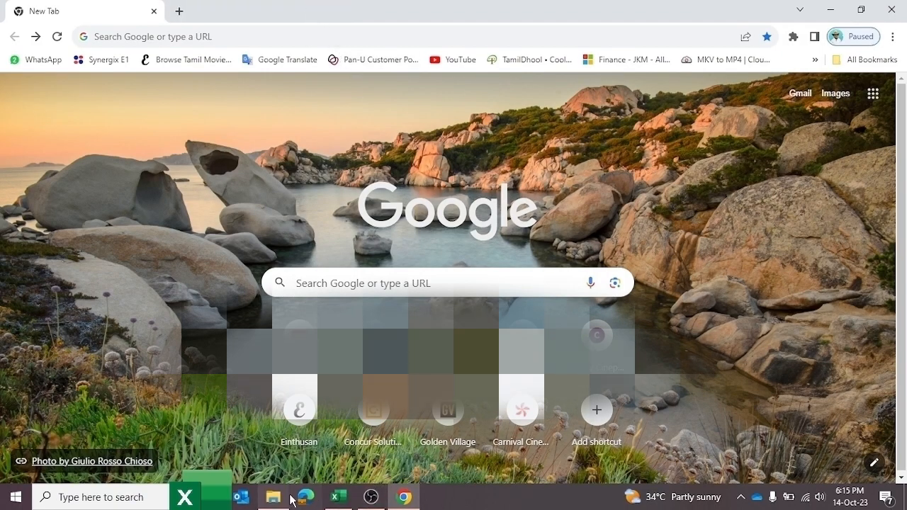
{"action": "left_click", "coordinate": [339, 503]}
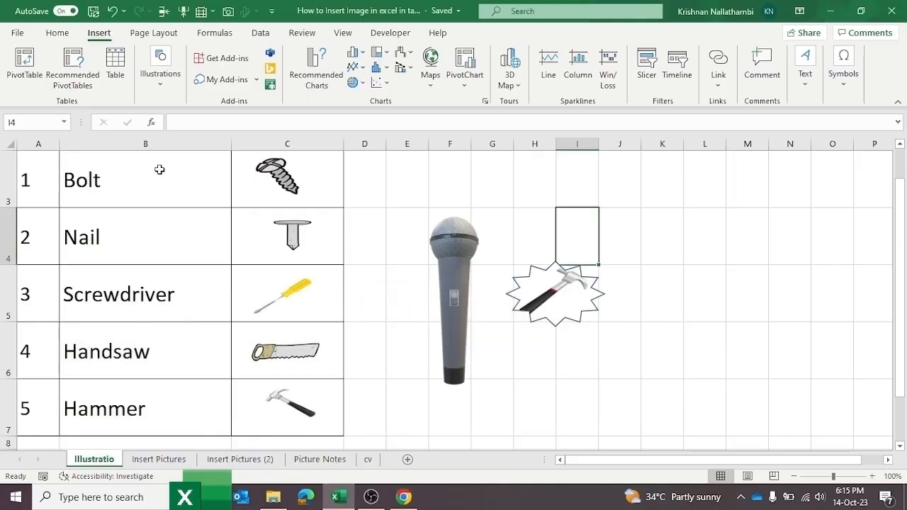
- Copy the header text "Tools and Equipment" from inside cell B2
{"action": "scroll", "coordinate": [160, 170], "scroll_direction": "up", "scroll_amount": 1}
{"action": "left_click", "coordinate": [161, 187]}
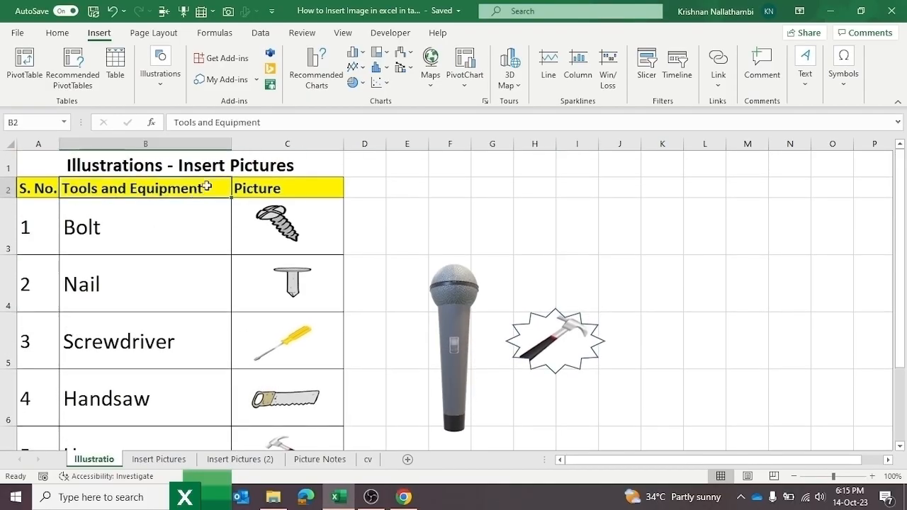
{"action": "double_click", "coordinate": [207, 186]}
{"action": "left_click_drag", "start_coordinate": [207, 185], "coordinate": [3, 177]}
{"action": "right_click", "coordinate": [104, 186]}
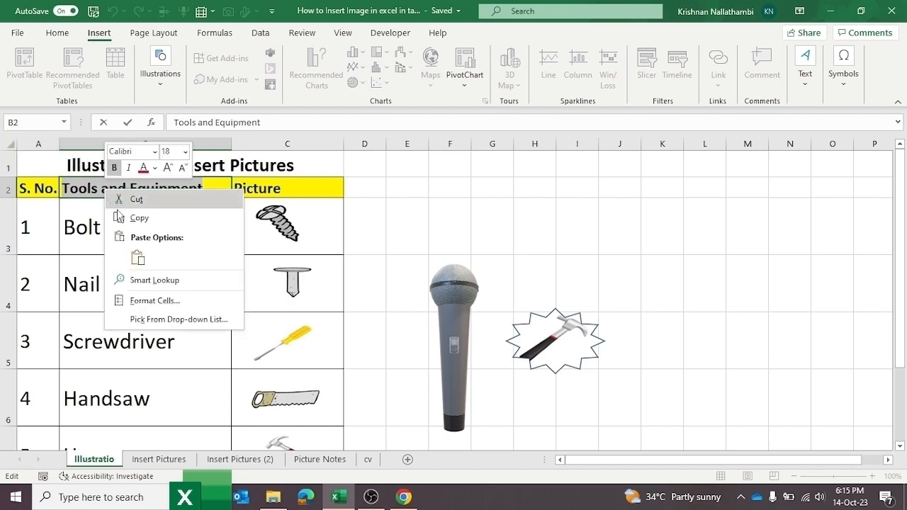
{"action": "left_click", "coordinate": [150, 216]}
- Switch to Chrome, search Google for the copied "Tools and Equipment" text and browse the image results
{"action": "left_click", "coordinate": [403, 497]}
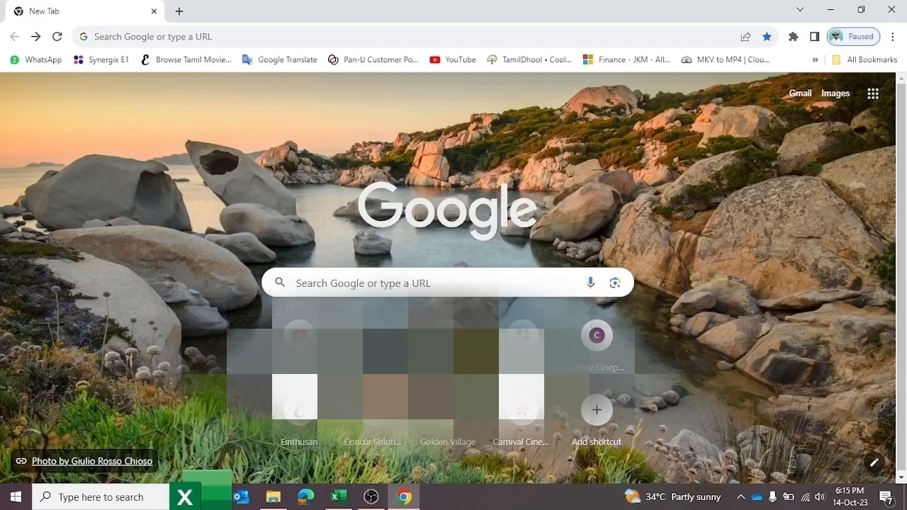
{"action": "left_click", "coordinate": [325, 283]}
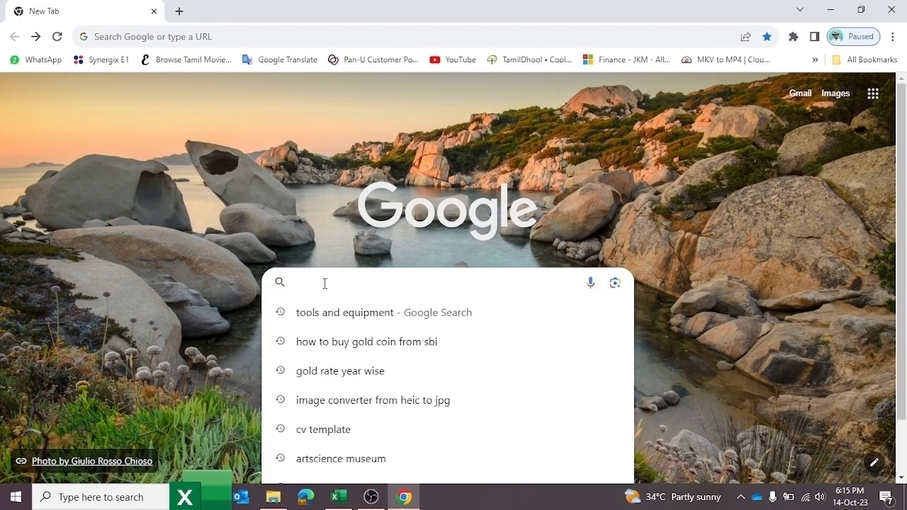
{"action": "key", "text": "ctrl+v"}
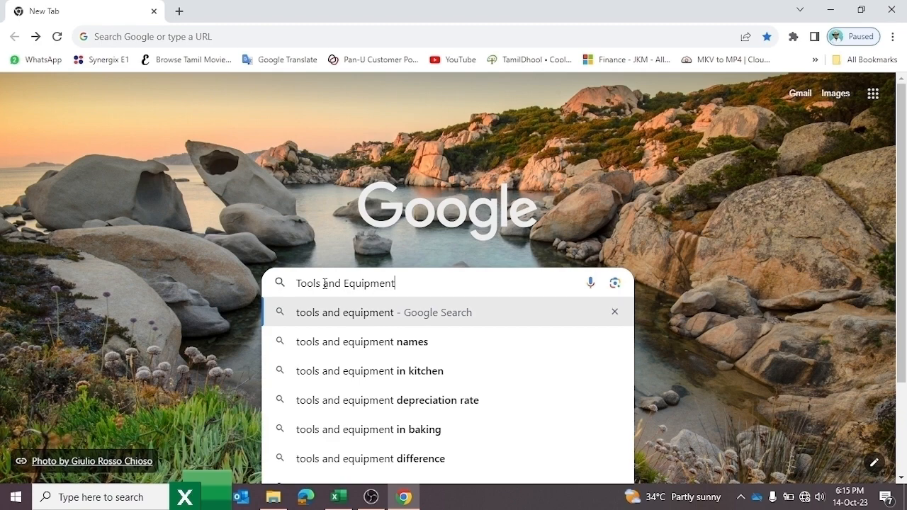
{"action": "key", "text": "Return"}
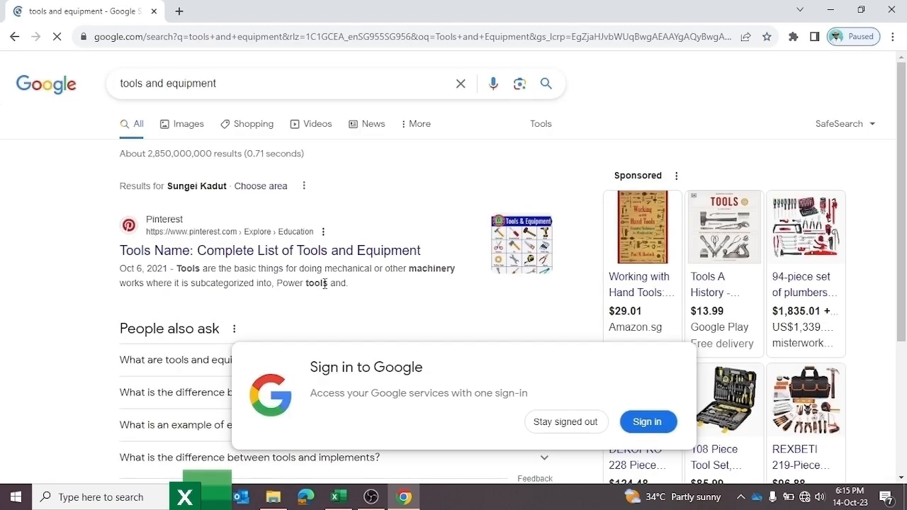
{"action": "left_click", "coordinate": [186, 124]}
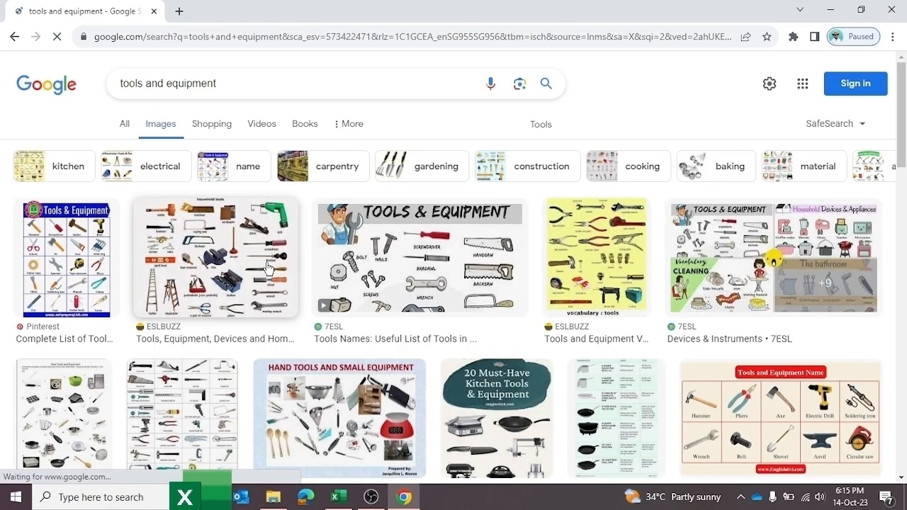
{"action": "scroll", "coordinate": [268, 268], "scroll_direction": "down", "scroll_amount": 10}
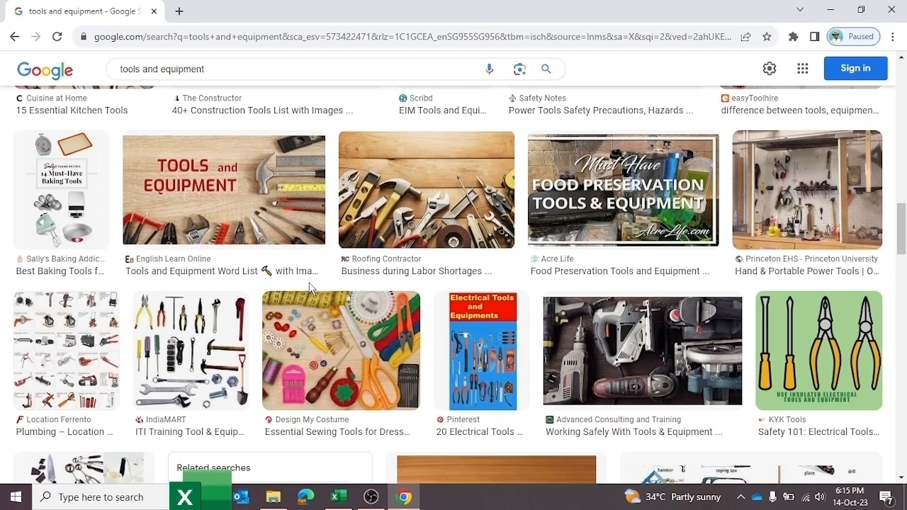
{"action": "scroll", "coordinate": [310, 287], "scroll_direction": "down", "scroll_amount": 1}
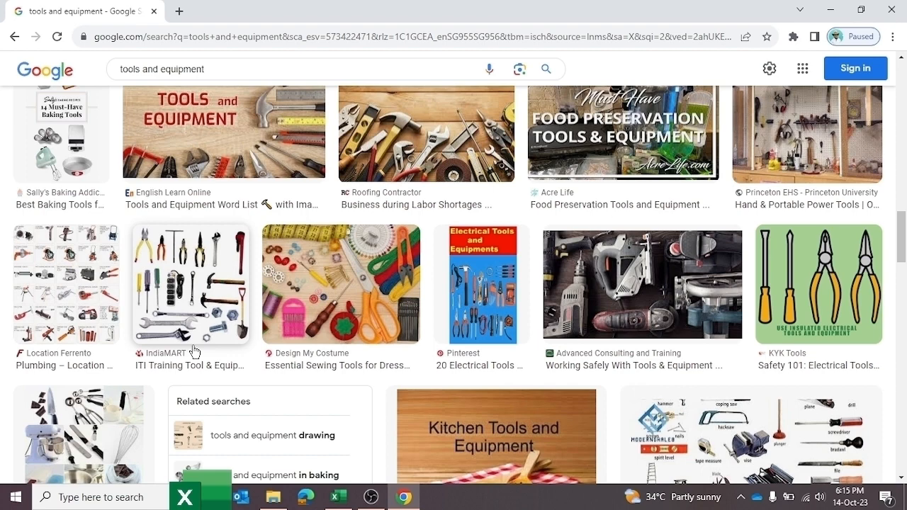
- Return to the Excel workbook, leave editing of cell B2 and select cell D3
{"action": "left_click", "coordinate": [338, 497]}
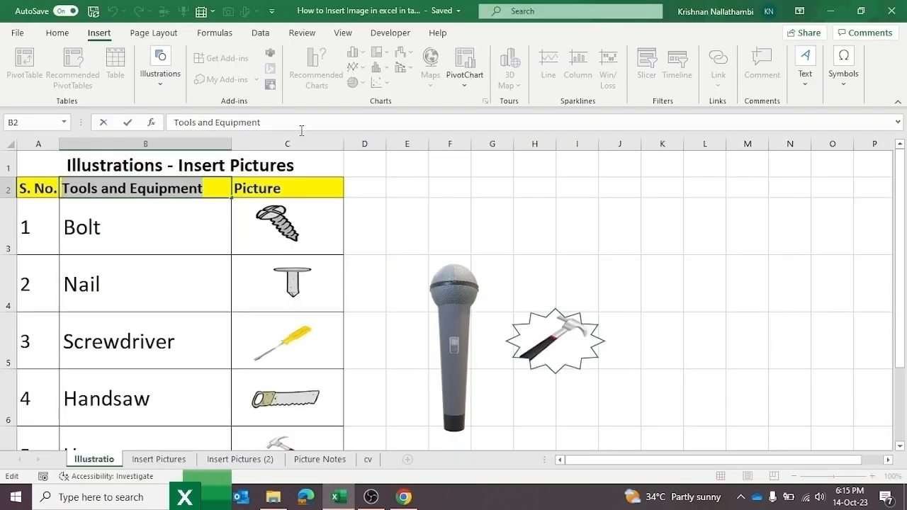
{"action": "left_click", "coordinate": [159, 85]}
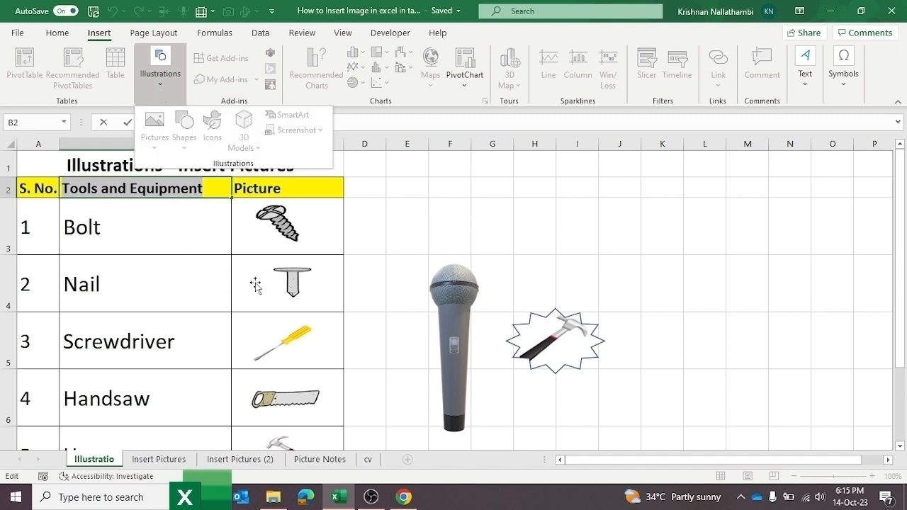
{"action": "key", "text": "Escape"}
{"action": "left_click", "coordinate": [369, 217]}
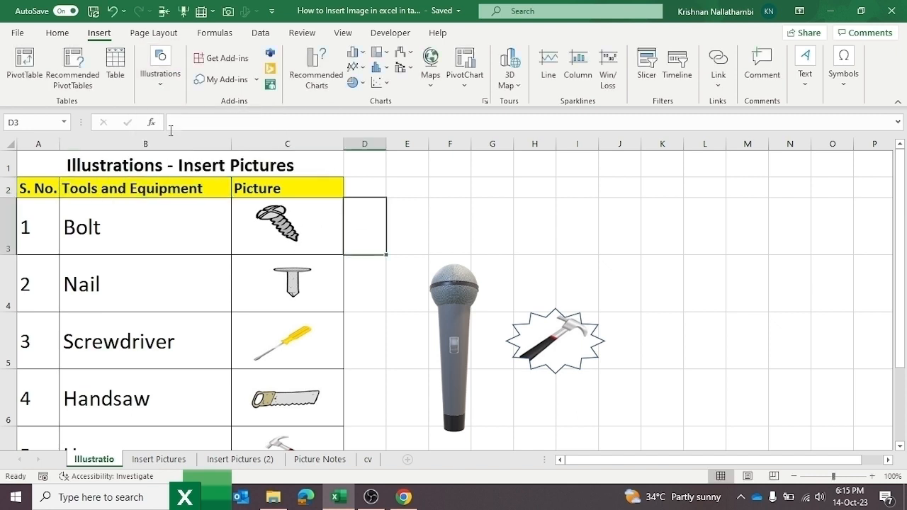
- Insert a screen clipping of the IndiaMART tools image from the browser and place it around columns J to L, rows 2 to 4
{"action": "left_click", "coordinate": [157, 79]}
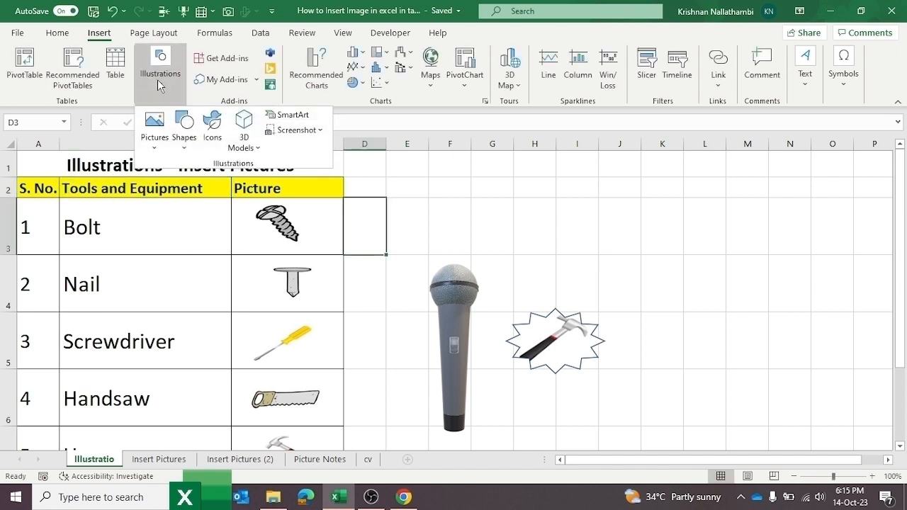
{"action": "left_click", "coordinate": [304, 132]}
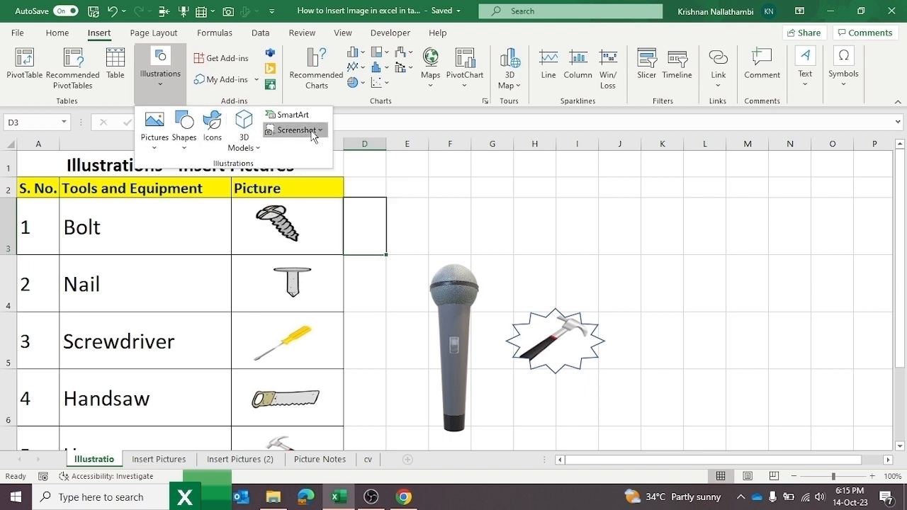
{"action": "left_click", "coordinate": [305, 132]}
{"action": "left_click", "coordinate": [320, 132]}
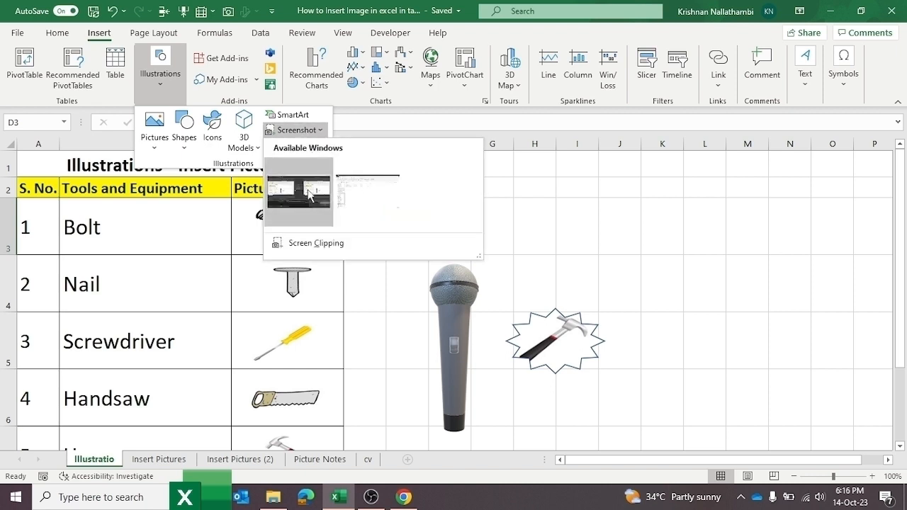
{"action": "left_click", "coordinate": [310, 244]}
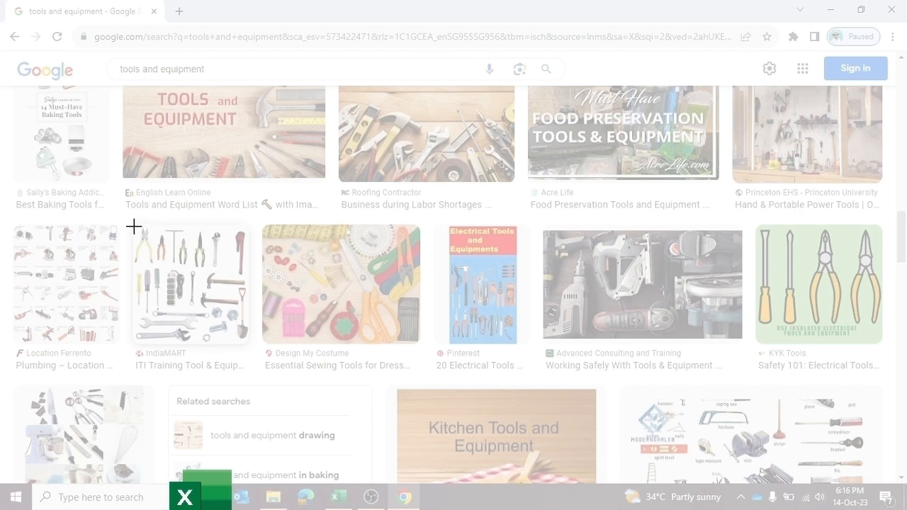
{"action": "left_click_drag", "start_coordinate": [137, 225], "coordinate": [250, 343]}
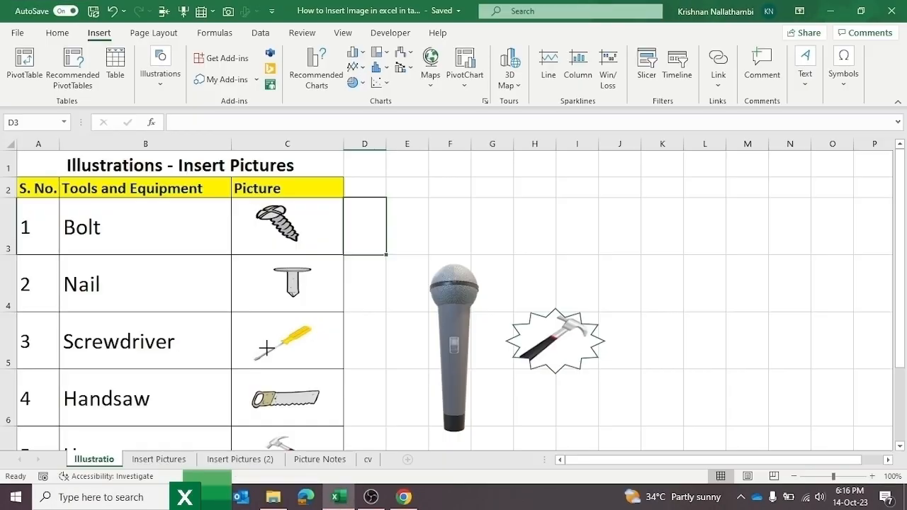
{"action": "left_click_drag", "start_coordinate": [429, 247], "coordinate": [694, 226]}
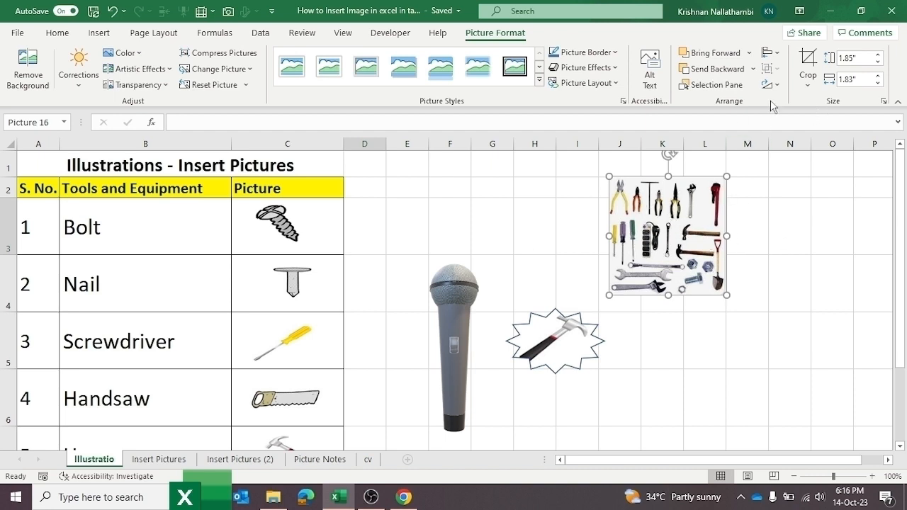
- Crop the tools clipping to about 1.83" high by 1.78" wide and open the full set of picture styles
{"action": "left_click", "coordinate": [808, 68]}
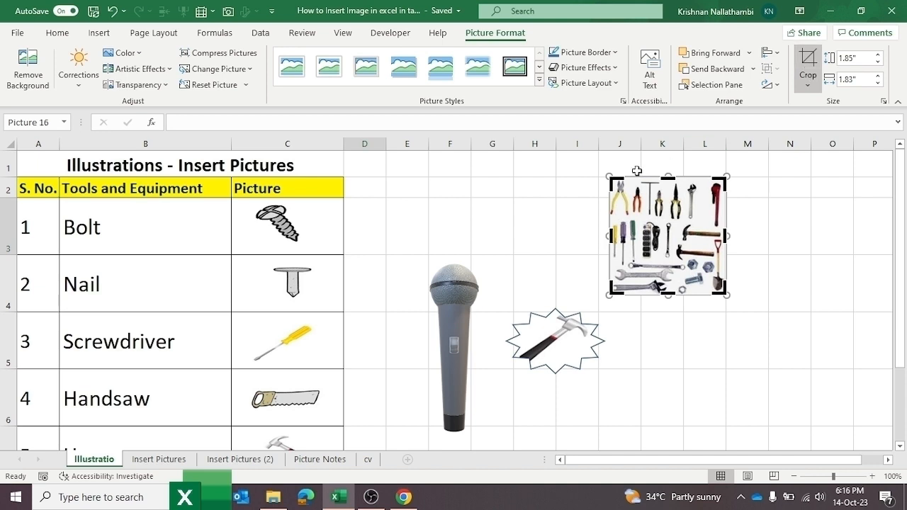
{"action": "mouse_move", "coordinate": [613, 182]}
{"action": "left_mouse_down"}
{"action": "mouse_move", "coordinate": [603, 178]}
{"action": "mouse_move", "coordinate": [614, 180]}
{"action": "left_mouse_up"}
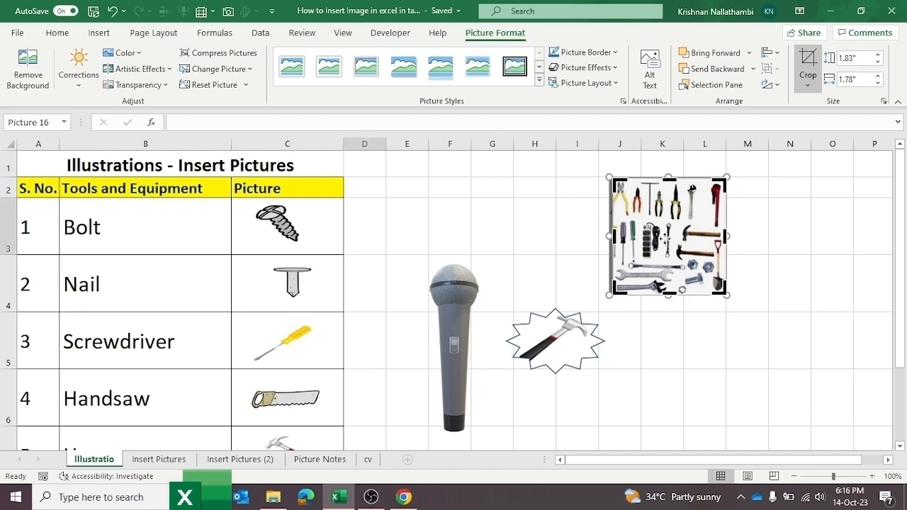
{"action": "left_click", "coordinate": [773, 235]}
{"action": "left_click", "coordinate": [670, 234]}
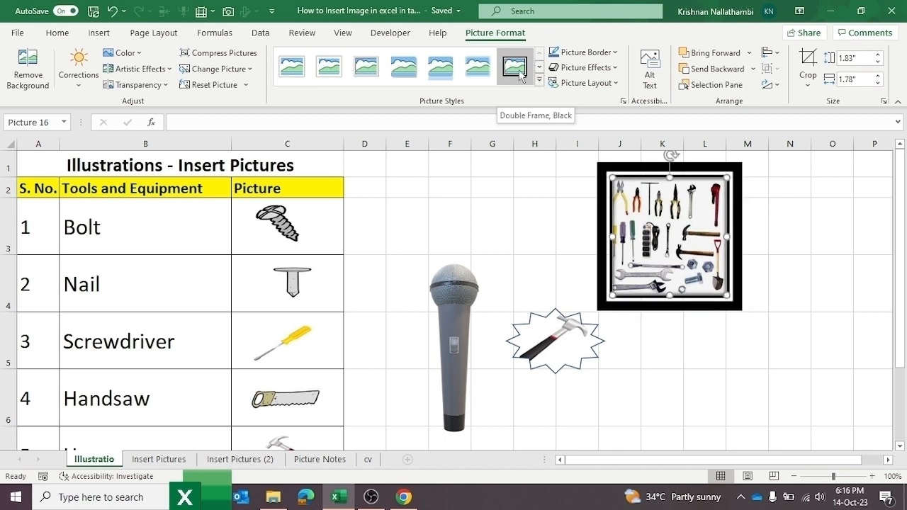
{"action": "left_click", "coordinate": [540, 82]}
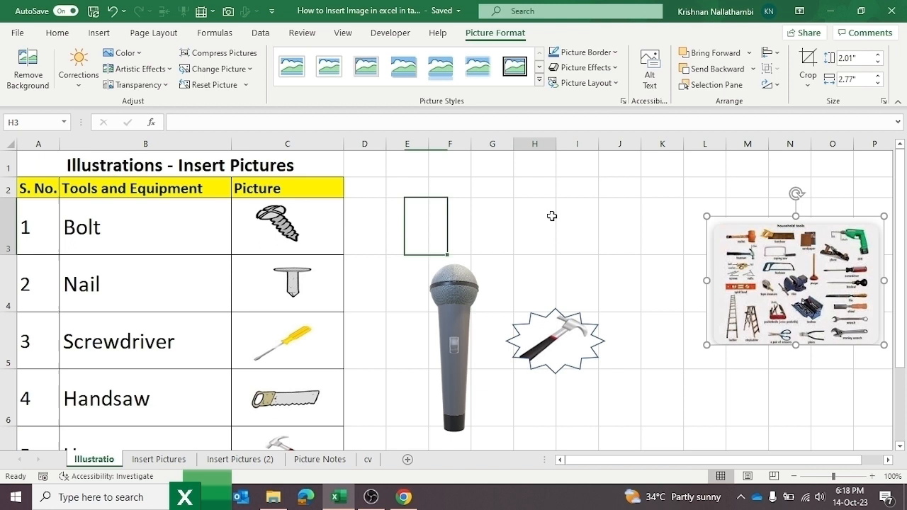
- Look at the picture note attached to the Bolt cell on the Picture Notes sheet and return to the Illustratio sheet
{"action": "left_click", "coordinate": [550, 216]}
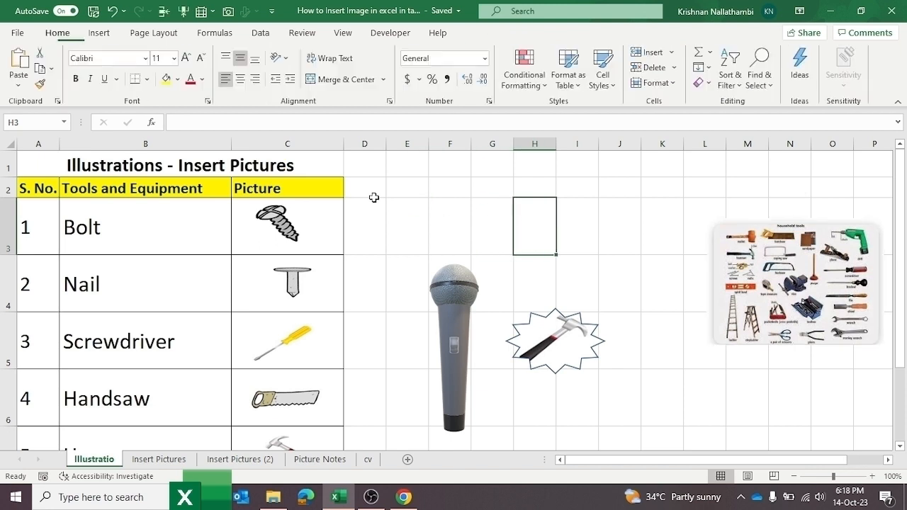
{"action": "left_click", "coordinate": [439, 192]}
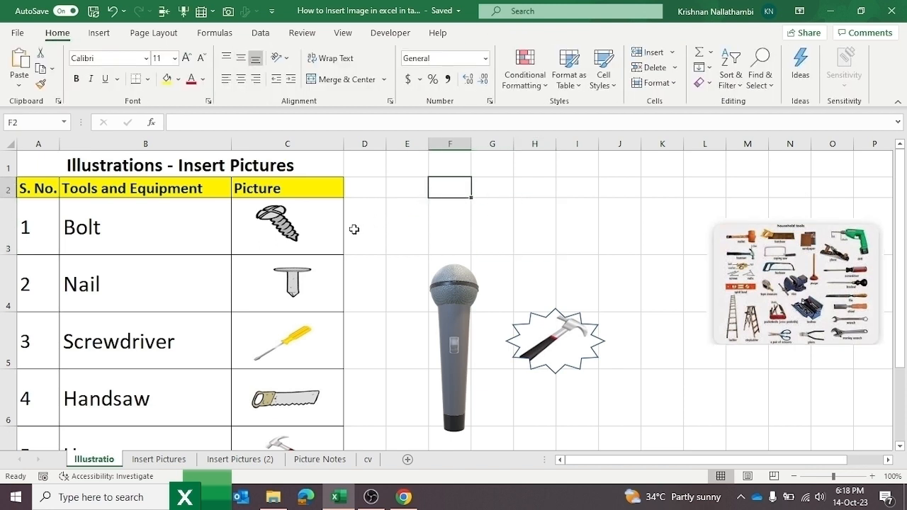
{"action": "left_click", "coordinate": [324, 461]}
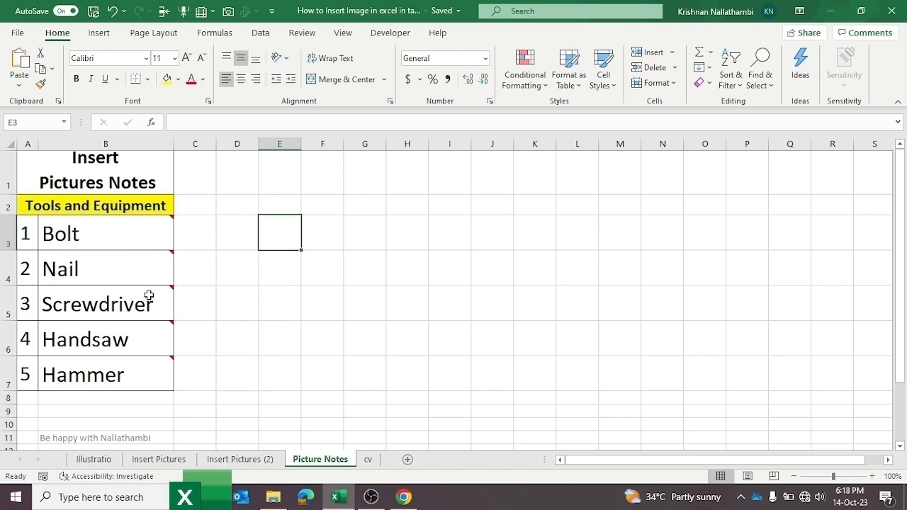
{"action": "mouse_move", "coordinate": [143, 390]}
{"action": "mouse_move", "coordinate": [148, 237]}
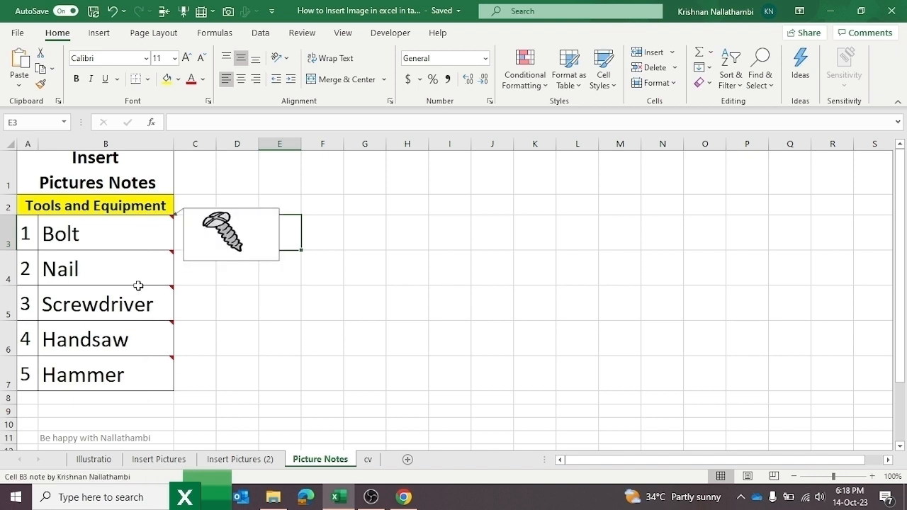
{"action": "left_click", "coordinate": [104, 460]}
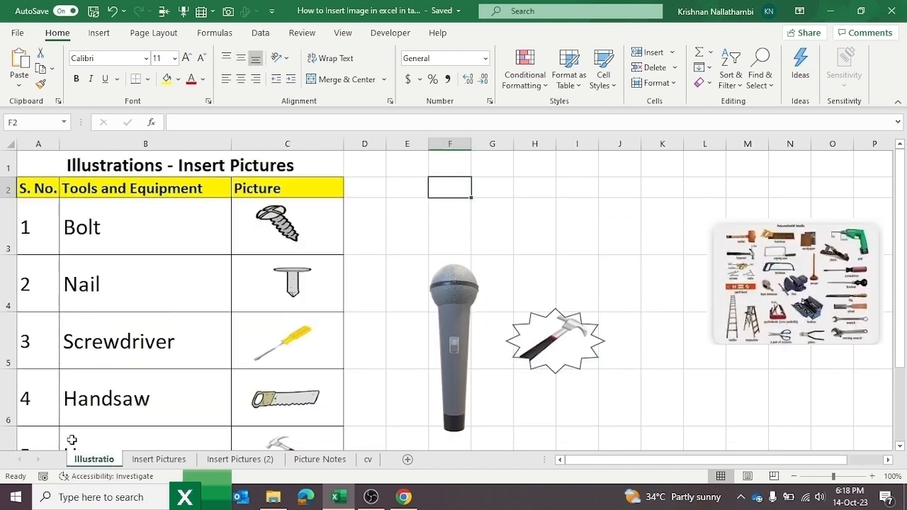
- Delete the bolt, nail, screwdriver and handsaw pictures from the Picture column
{"action": "left_click", "coordinate": [178, 295]}
{"action": "left_click", "coordinate": [288, 225]}
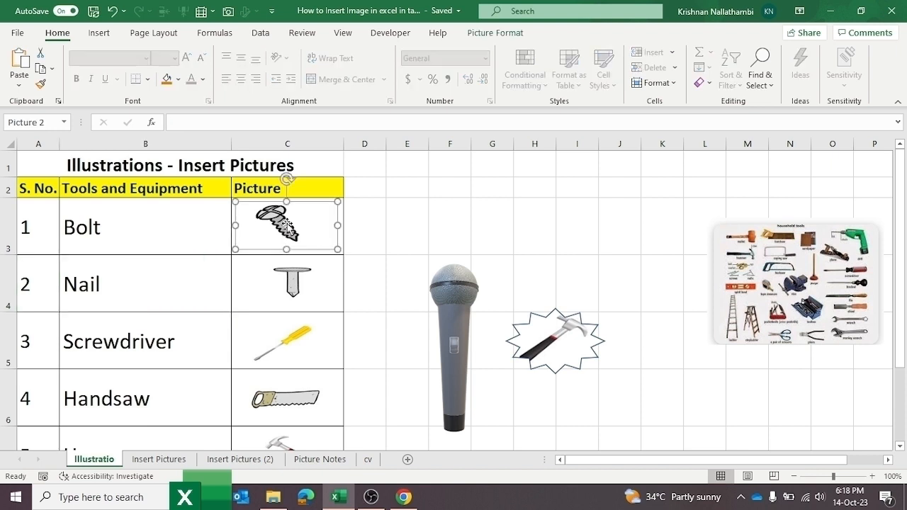
{"action": "left_click", "coordinate": [193, 230]}
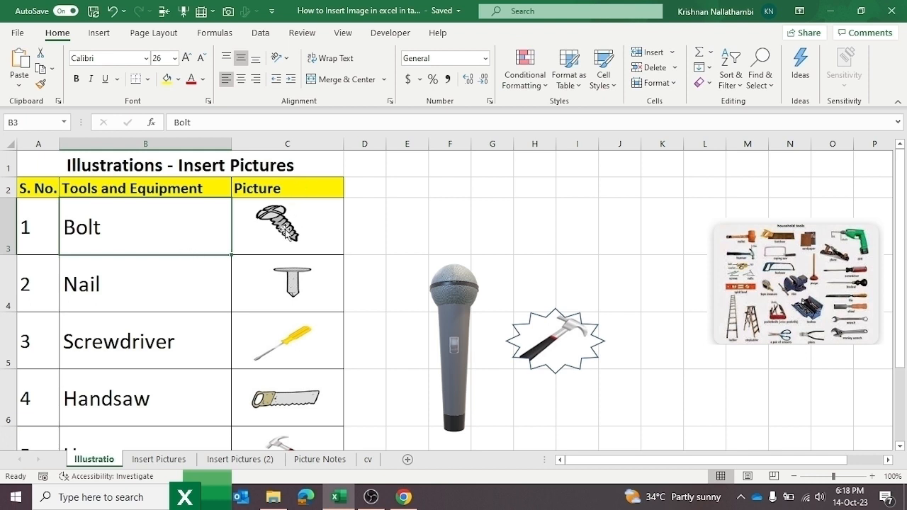
{"action": "left_click", "coordinate": [328, 224]}
{"action": "key", "text": "Delete"}
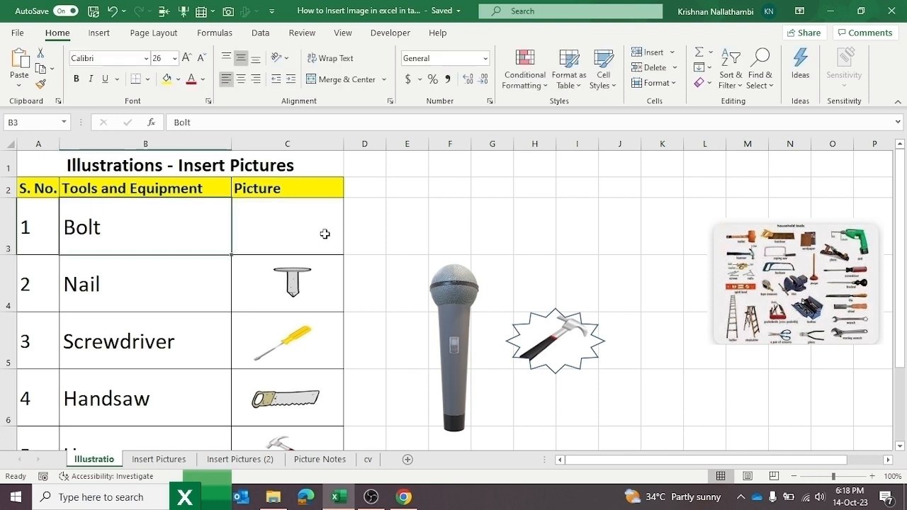
{"action": "left_click", "coordinate": [301, 282]}
{"action": "key", "text": "Delete"}
{"action": "left_click", "coordinate": [292, 341]}
{"action": "key", "text": "Delete"}
{"action": "left_click", "coordinate": [298, 394]}
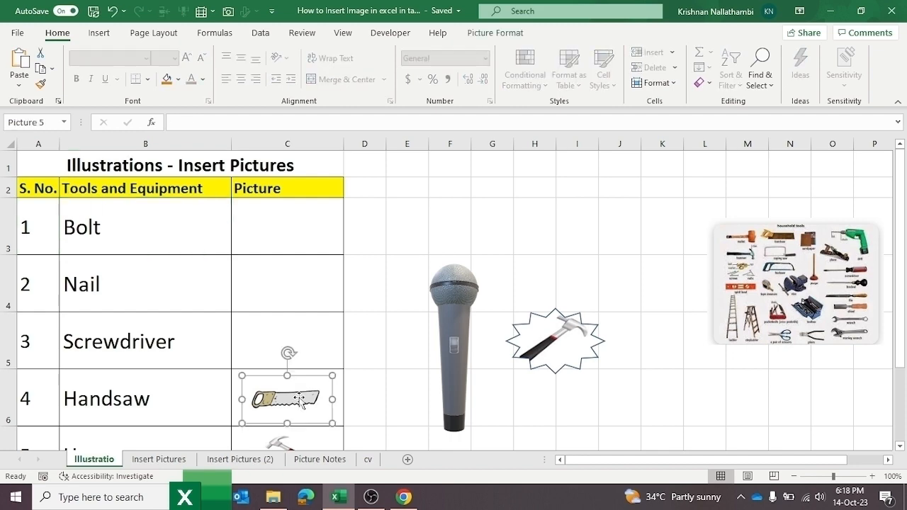
{"action": "key", "text": "Delete"}
{"action": "scroll", "coordinate": [304, 367], "scroll_direction": "down", "scroll_amount": 2}
{"action": "scroll", "coordinate": [273, 269], "scroll_direction": "up", "scroll_amount": 2}
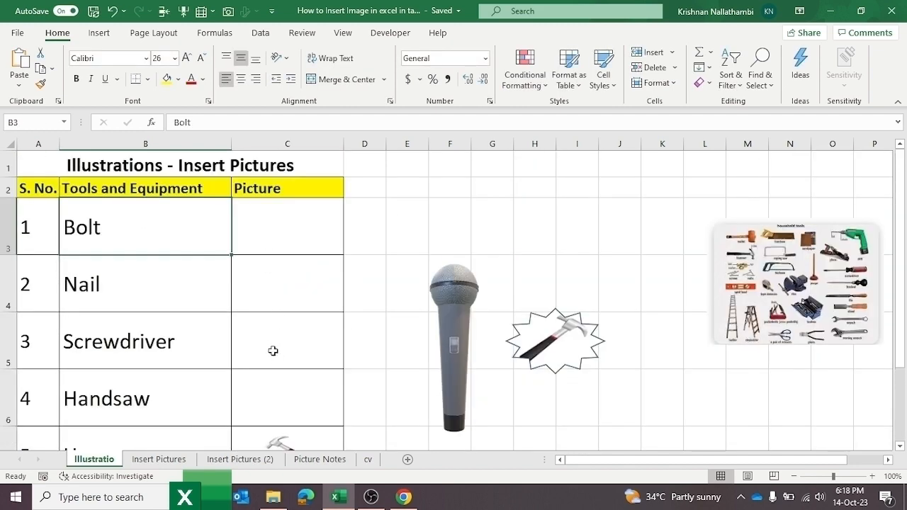
- Add a new note to cell B3 and erase the default author name from it
{"action": "left_click", "coordinate": [319, 39]}
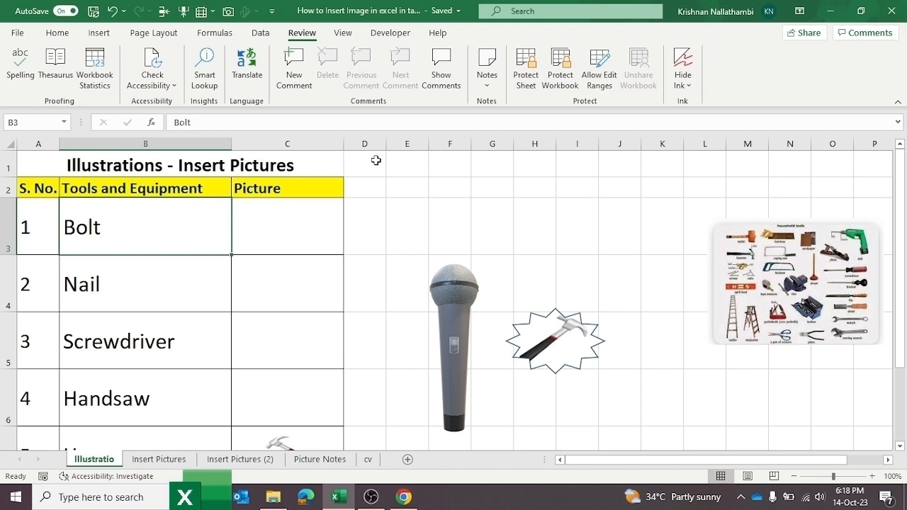
{"action": "left_click", "coordinate": [491, 89]}
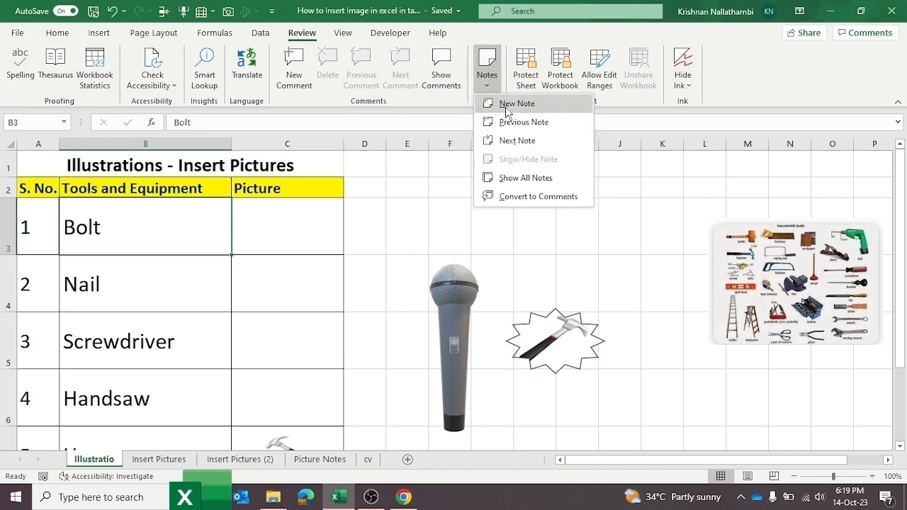
{"action": "left_click", "coordinate": [507, 110]}
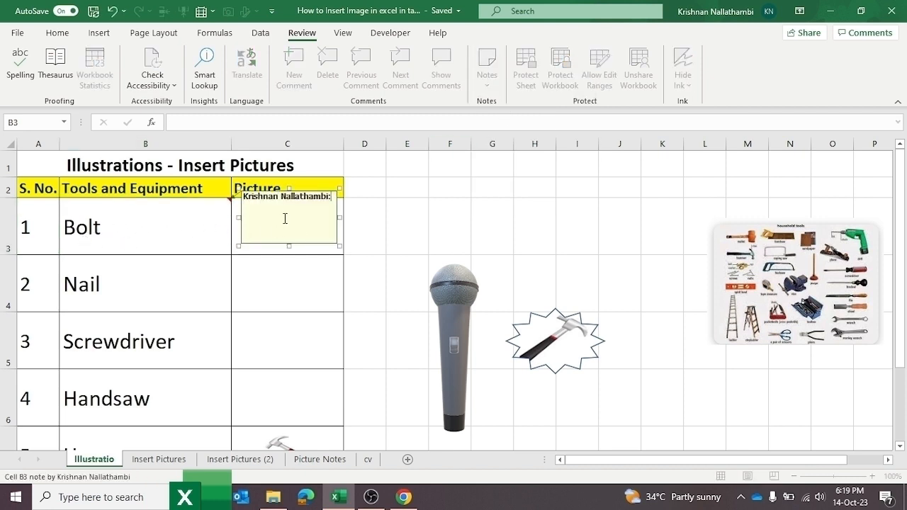
{"action": "key", "text": "BackSpace"}
{"action": "key", "text": "BackSpace"}
{"action": "key", "text": "BackSpace"}
{"action": "key", "text": "BackSpace"}
{"action": "key", "text": "BackSpace"}
{"action": "key", "text": "BackSpace"}
{"action": "key", "text": "BackSpace"}
{"action": "key", "text": "BackSpace"}
{"action": "key", "text": "BackSpace"}
{"action": "key", "text": "BackSpace"}
{"action": "key", "text": "BackSpace"}
{"action": "key", "text": "BackSpace"}
{"action": "key", "text": "BackSpace"}
{"action": "key", "text": "BackSpace"}
{"action": "key", "text": "BackSpace"}
{"action": "key", "text": "BackSpace"}
{"action": "key", "text": "BackSpace"}
- Format the B3 note with a picture fill effect using the Bolt image file from the Downloads folder
{"action": "left_click", "coordinate": [241, 246]}
{"action": "right_click", "coordinate": [242, 247]}
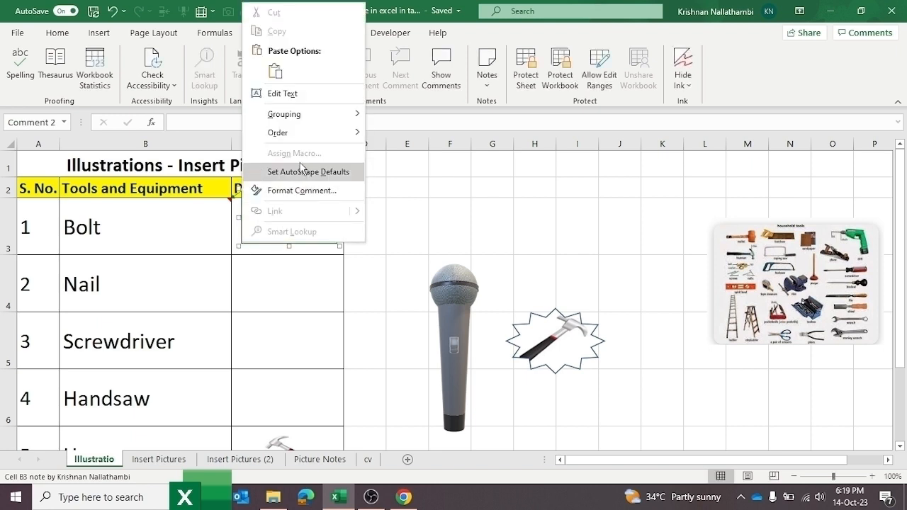
{"action": "left_click", "coordinate": [302, 191]}
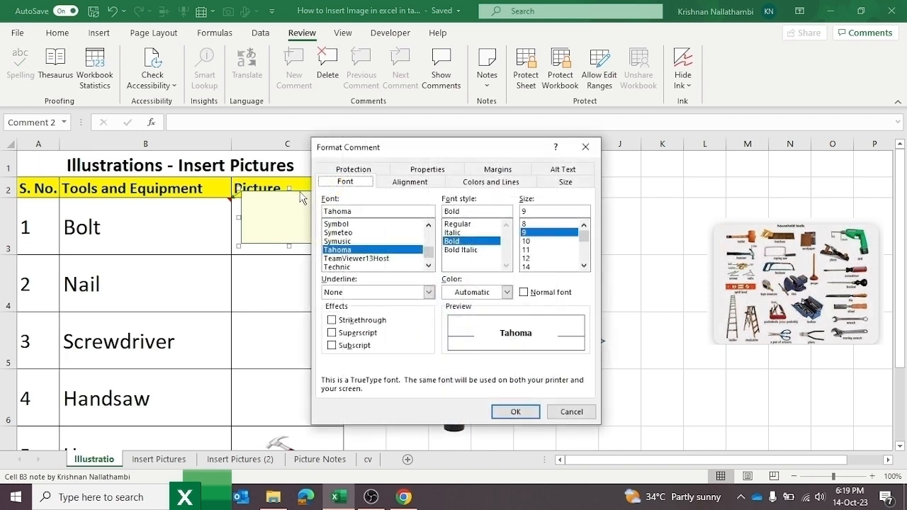
{"action": "left_click", "coordinate": [492, 186]}
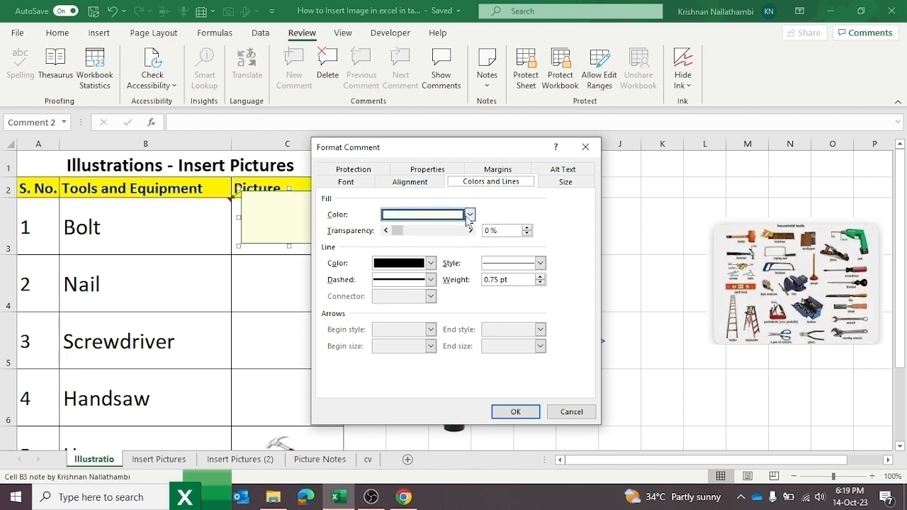
{"action": "left_click", "coordinate": [470, 215]}
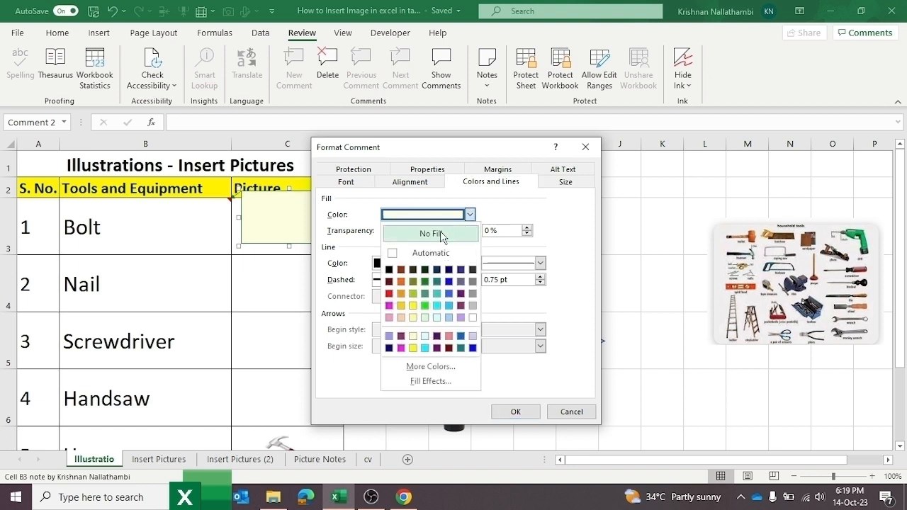
{"action": "left_click", "coordinate": [432, 382]}
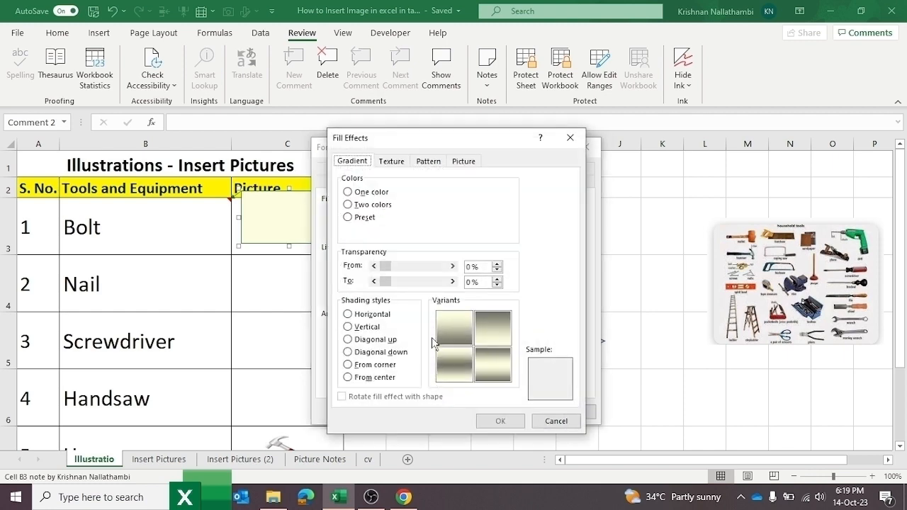
{"action": "left_click", "coordinate": [470, 164]}
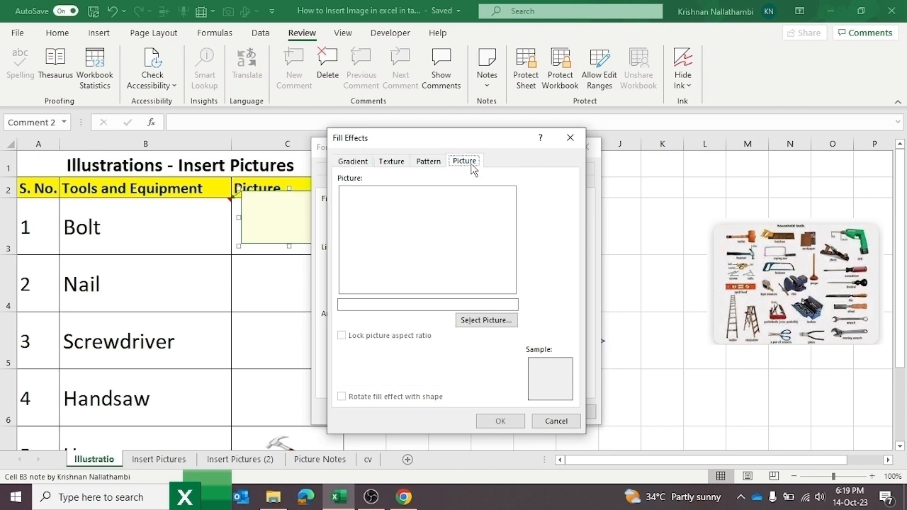
{"action": "left_click", "coordinate": [491, 323]}
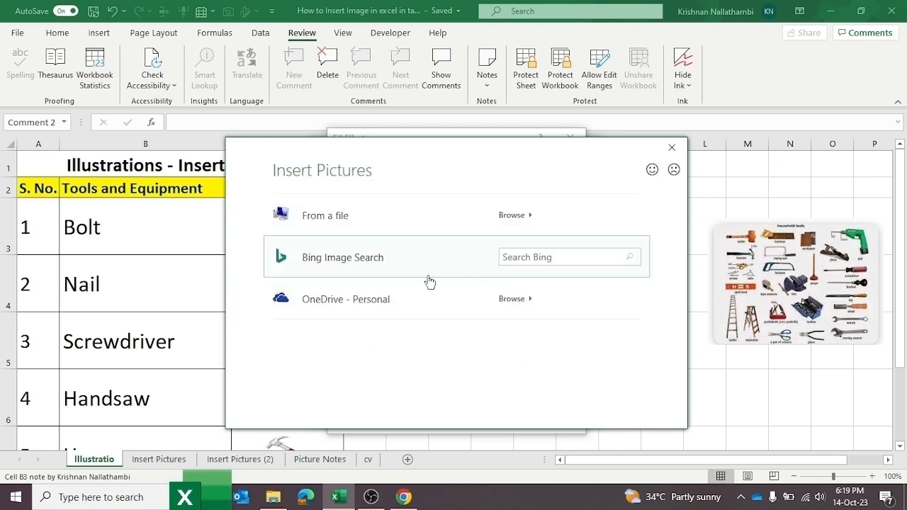
{"action": "left_click", "coordinate": [360, 227]}
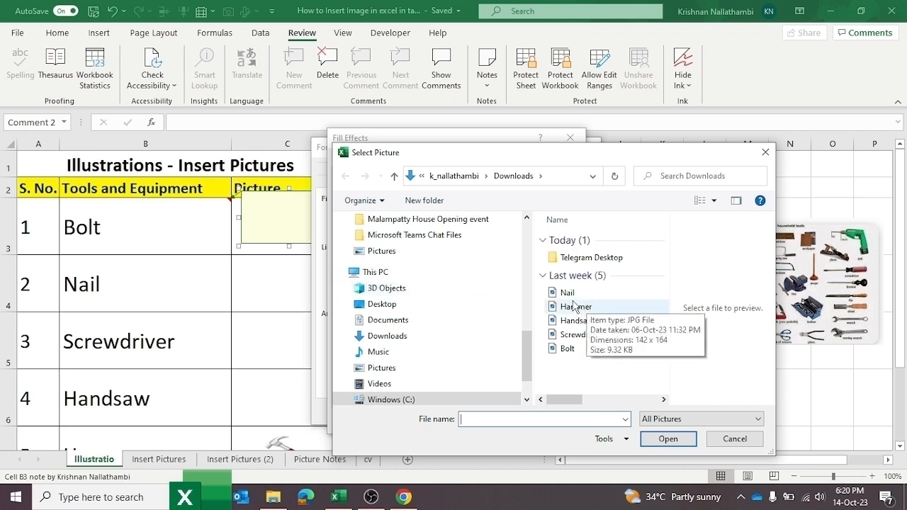
{"action": "left_click", "coordinate": [567, 349]}
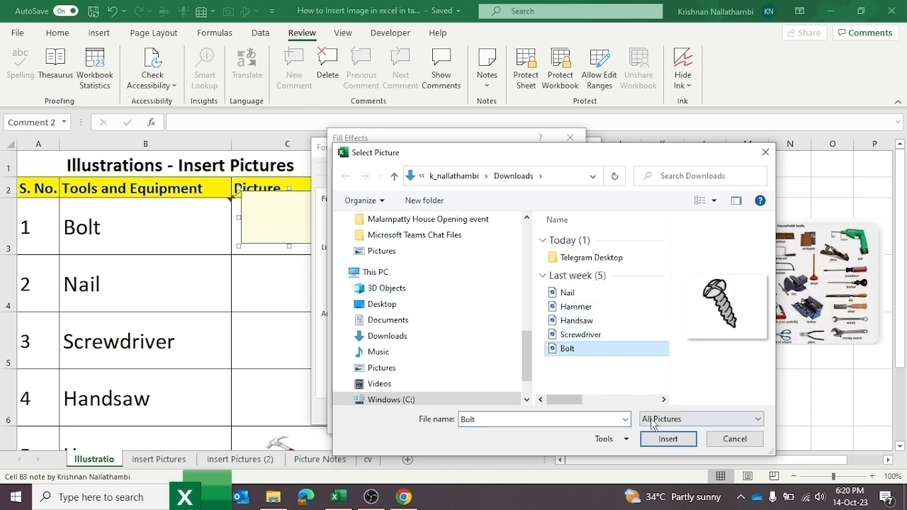
{"action": "left_click", "coordinate": [665, 440]}
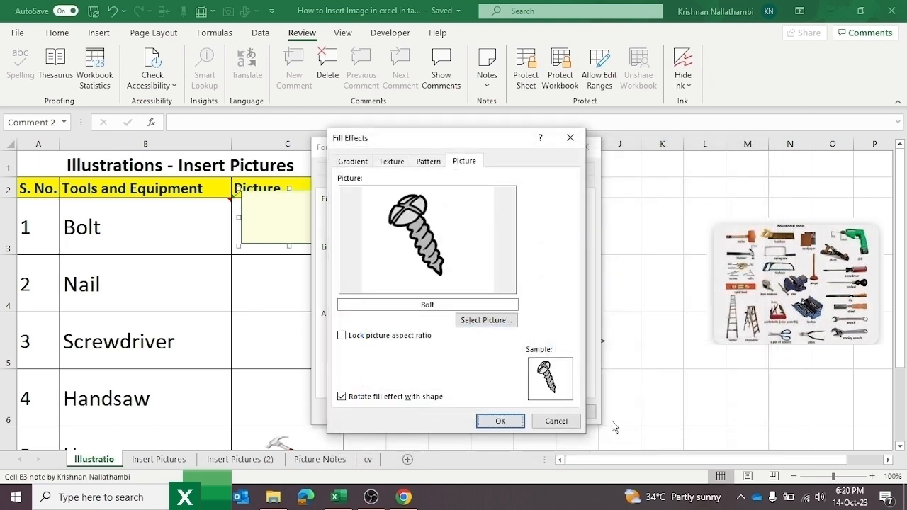
{"action": "left_click", "coordinate": [498, 422]}
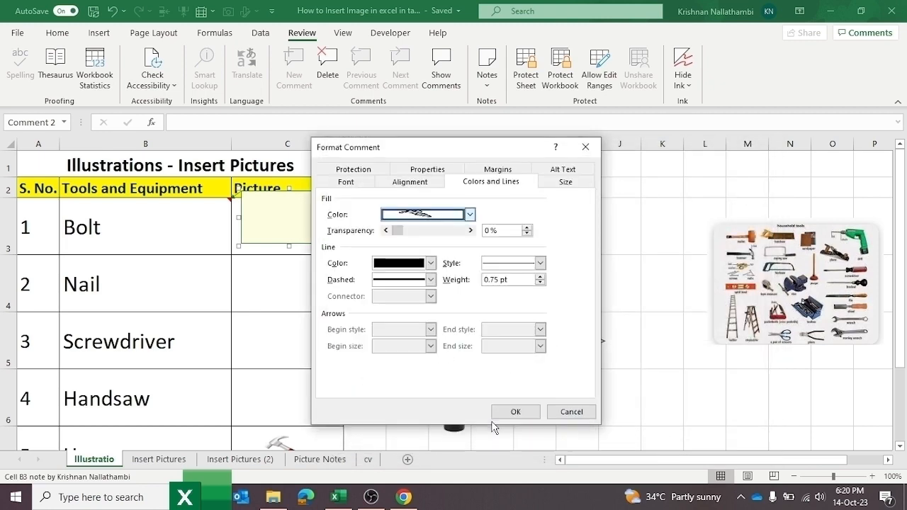
{"action": "left_click", "coordinate": [514, 412]}
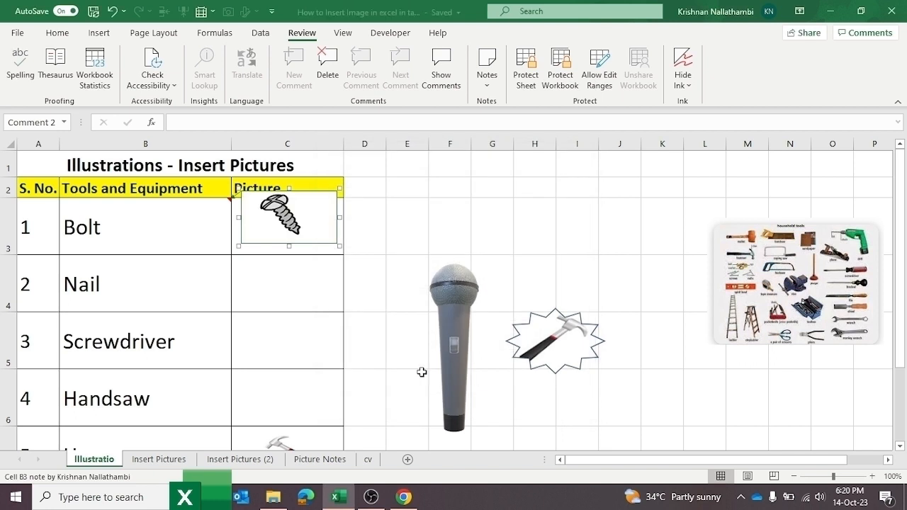
- Deselect the note, select cell B3 and preview its picture note
{"action": "left_click", "coordinate": [238, 322]}
{"action": "left_click", "coordinate": [174, 227]}
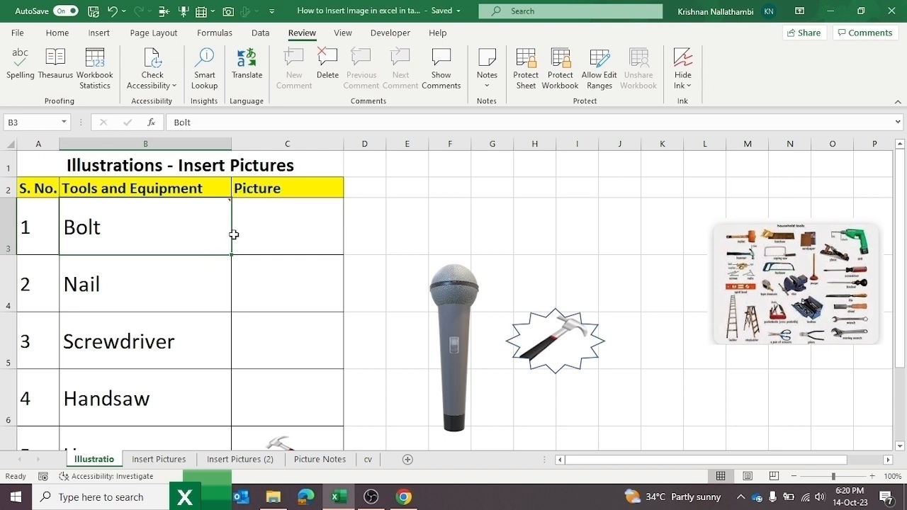
{"action": "mouse_move", "coordinate": [161, 227]}
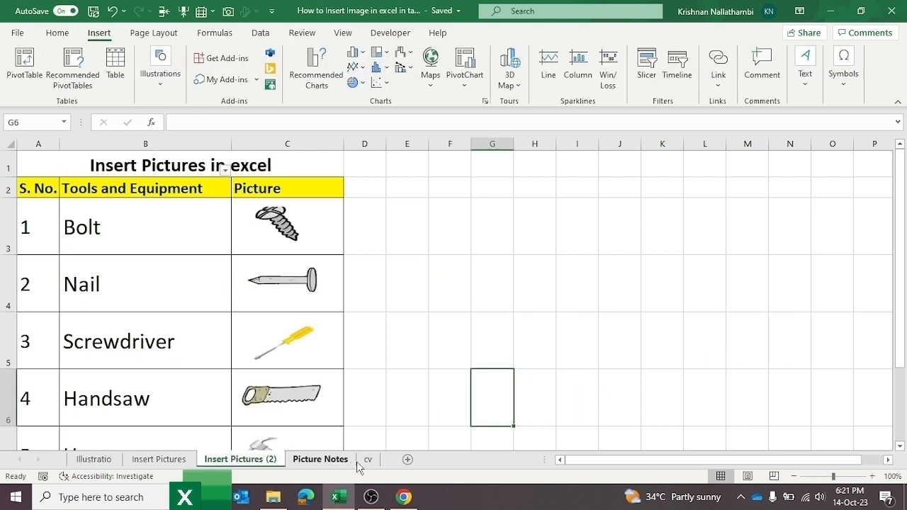
- On the cv sheet, select the Edit Photo placeholder and look at the device's picture files available for insertion
{"action": "left_click", "coordinate": [368, 459]}
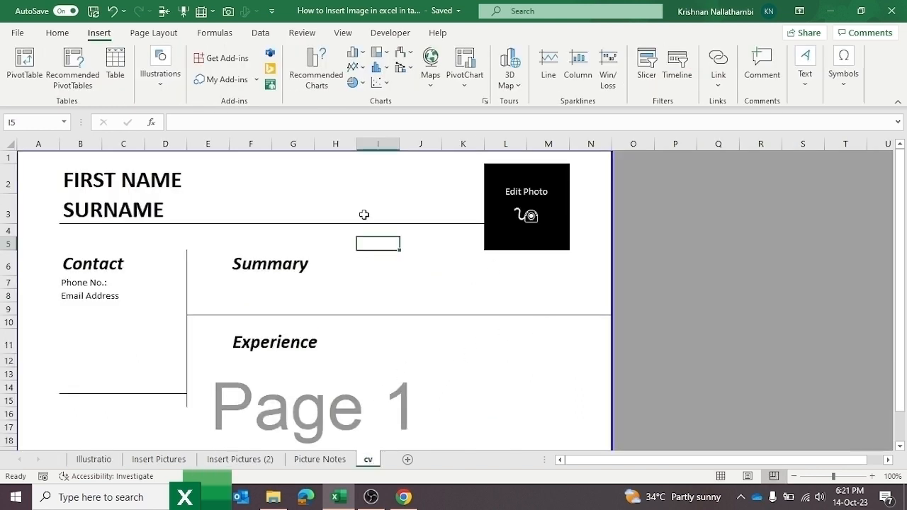
{"action": "left_click", "coordinate": [509, 202]}
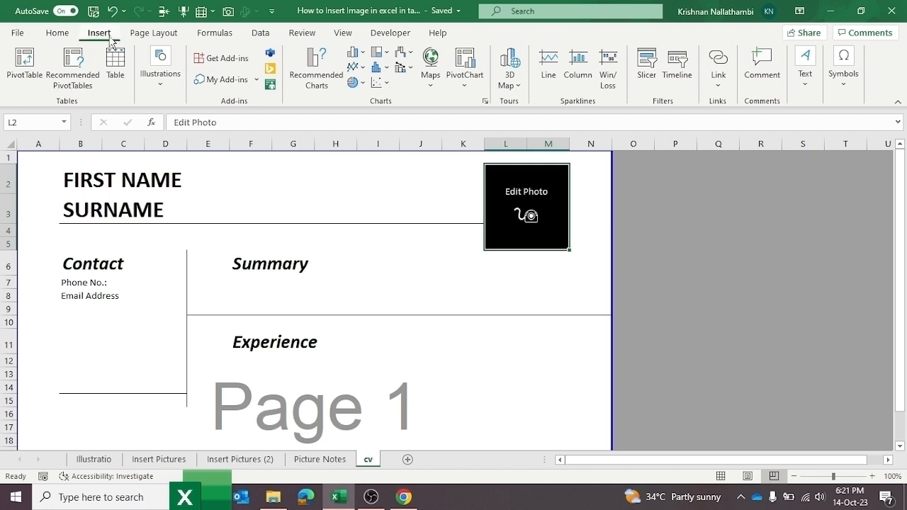
{"action": "left_click", "coordinate": [158, 90]}
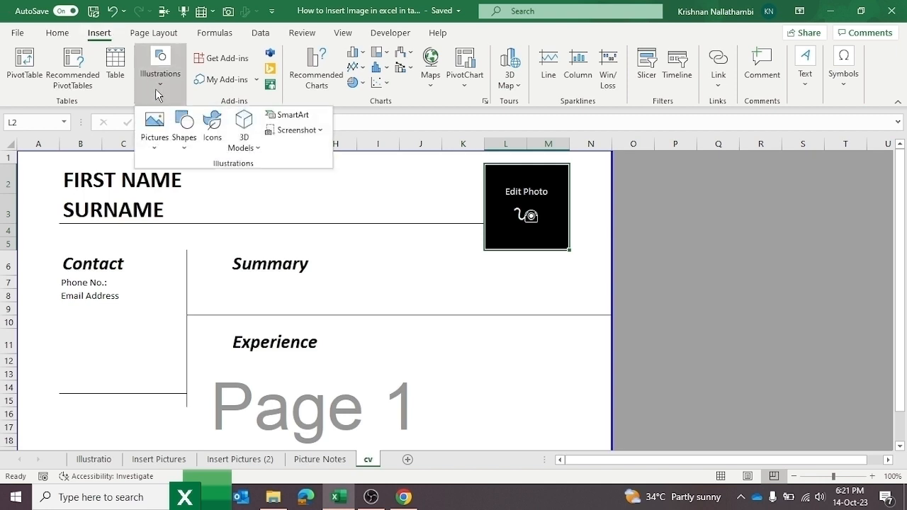
{"action": "left_click", "coordinate": [154, 146]}
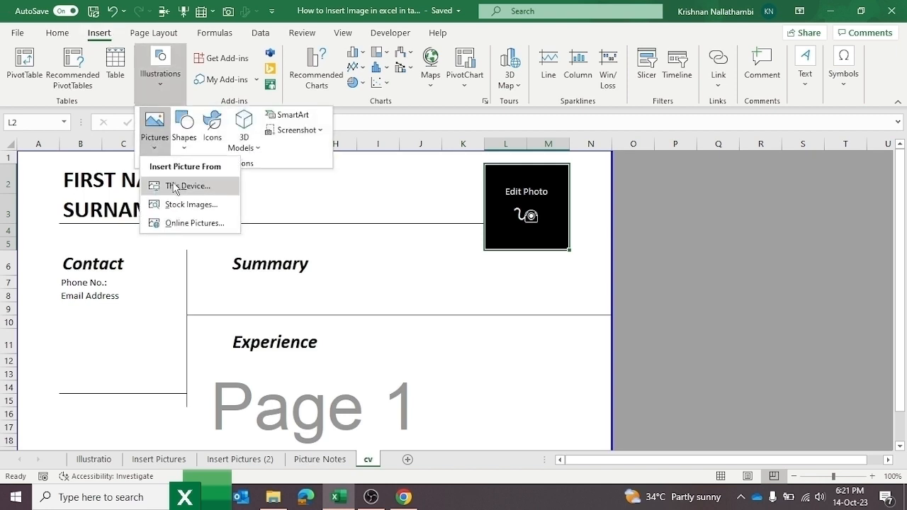
{"action": "left_click", "coordinate": [176, 187]}
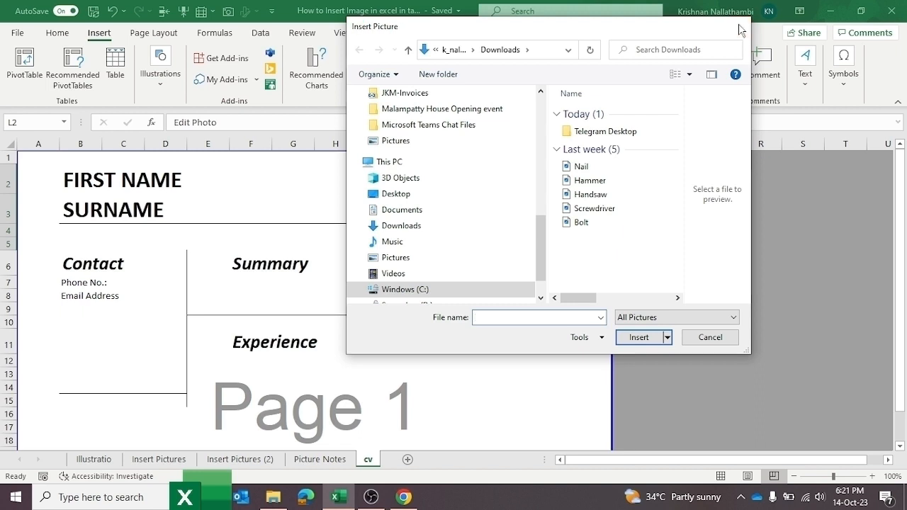
{"action": "left_click", "coordinate": [741, 28]}
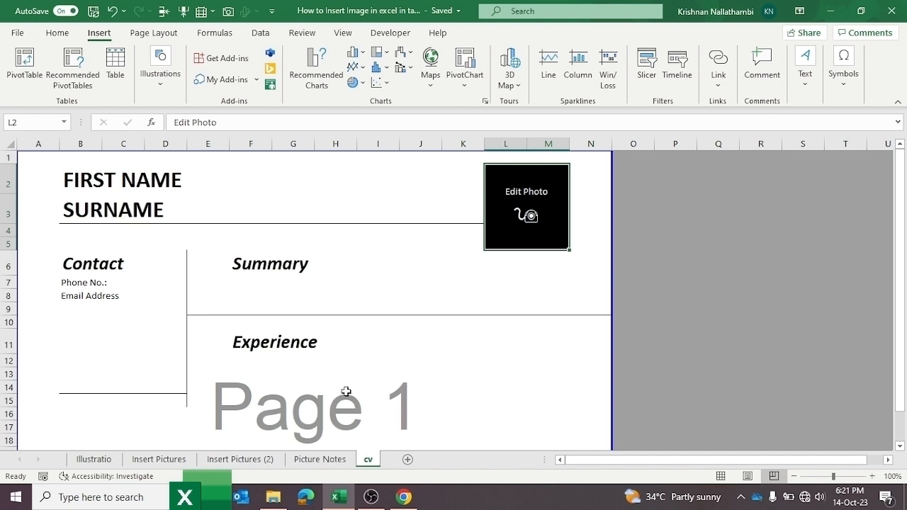
- Go to the Picture Notes sheet
{"action": "left_click", "coordinate": [298, 460]}
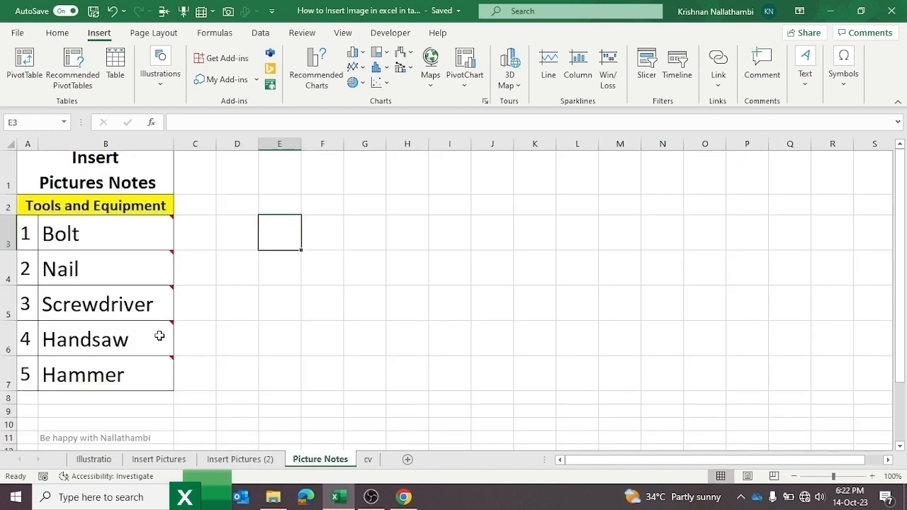